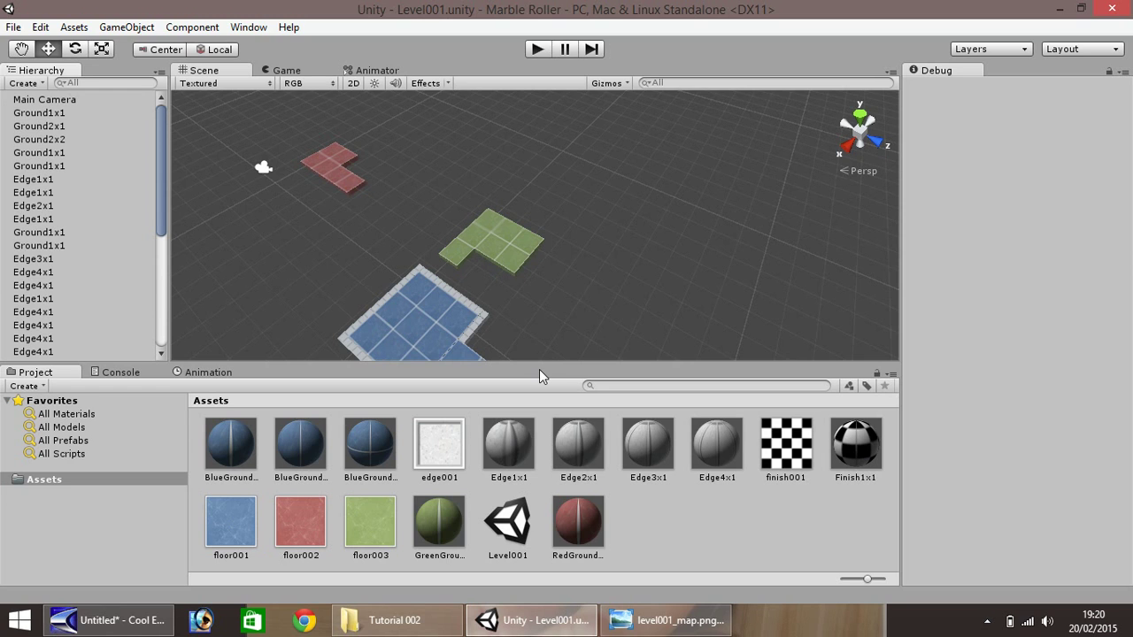
Step: Zoom out the Scene view and bring up the level001_map.png sketch in Photo Viewer
scroll(456, 314, down, 5)
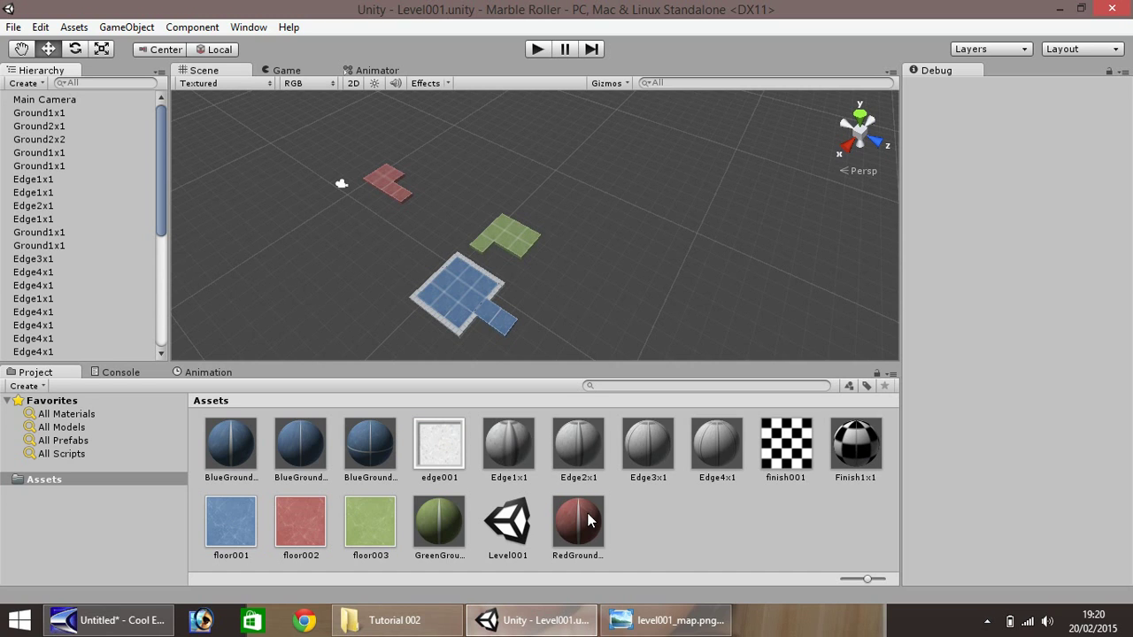
click(665, 621)
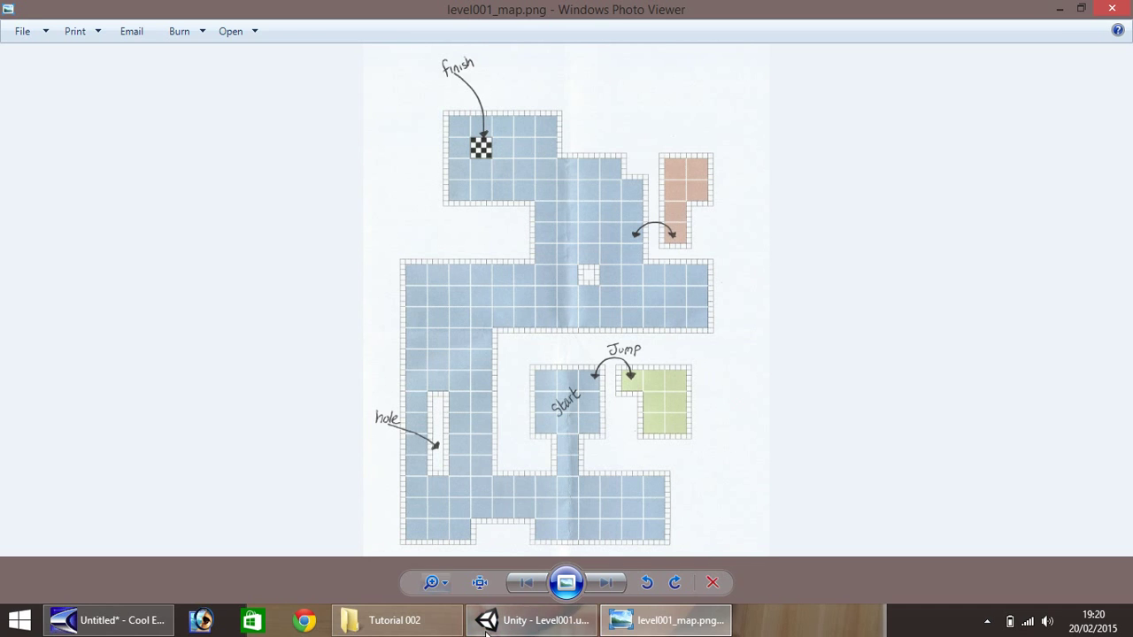
Step: Switch back to Unity's Level001 scene from the Photo Viewer
click(531, 621)
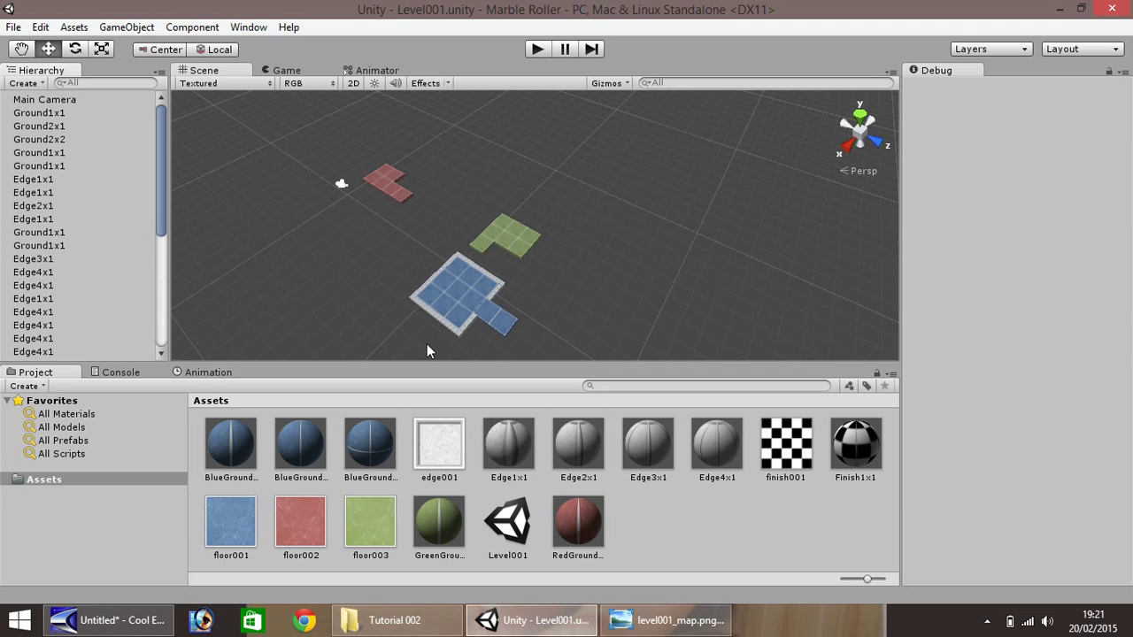
Step: Center the start area and place the first Ground1x1 copies one unit along Z and X
scroll(487, 337, up, 5)
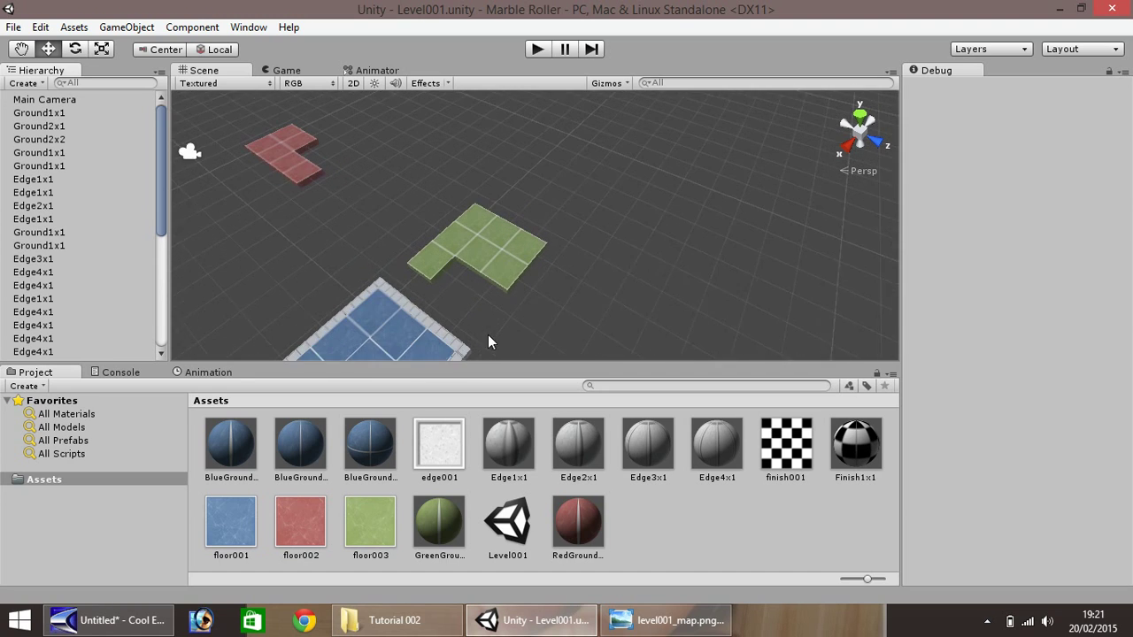
key(q)
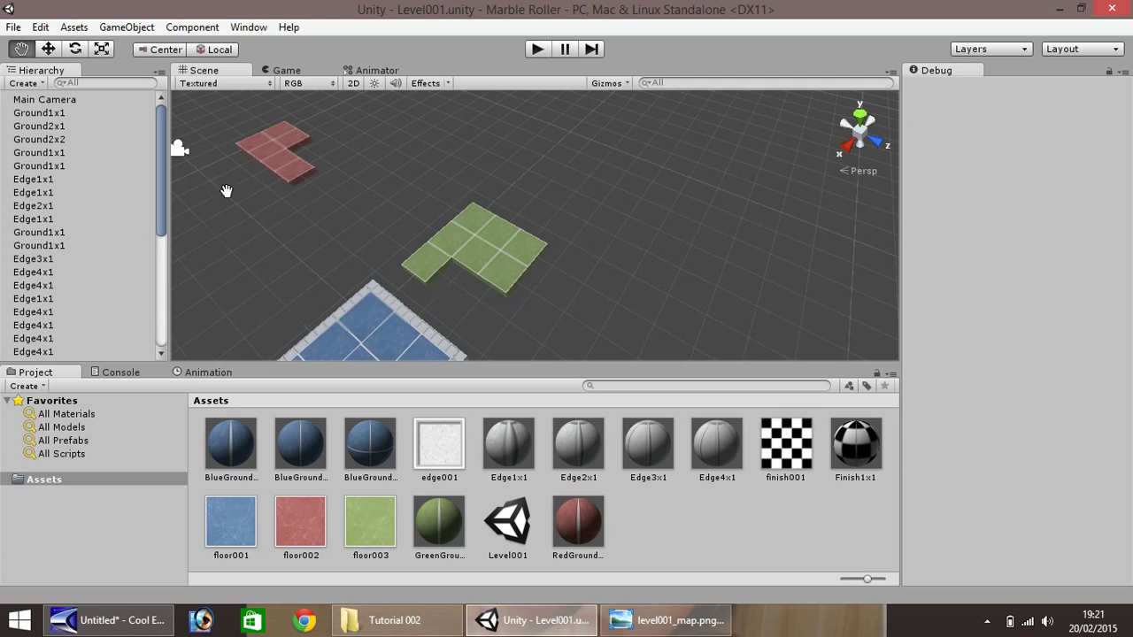
drag(285, 256, 299, 117)
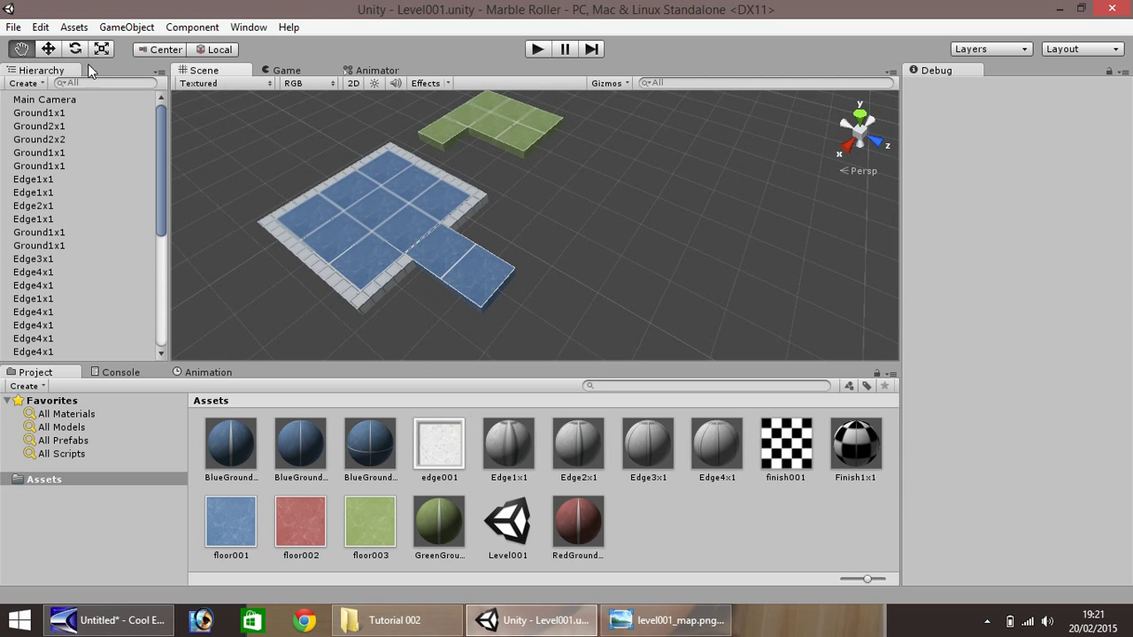
click(49, 50)
click(485, 279)
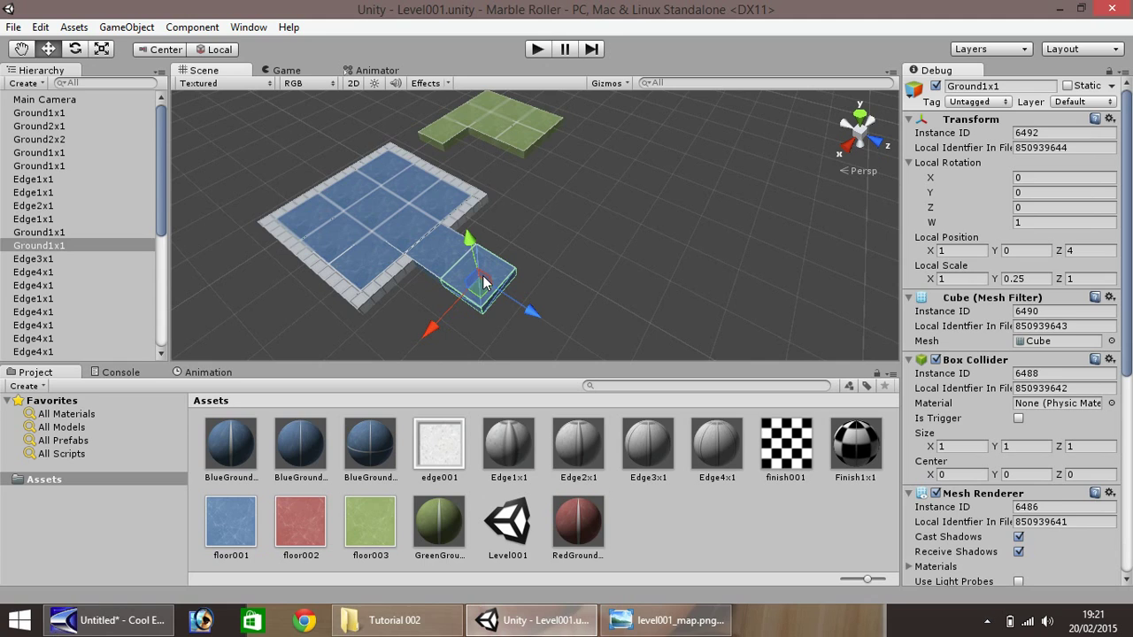
key(ctrl+d)
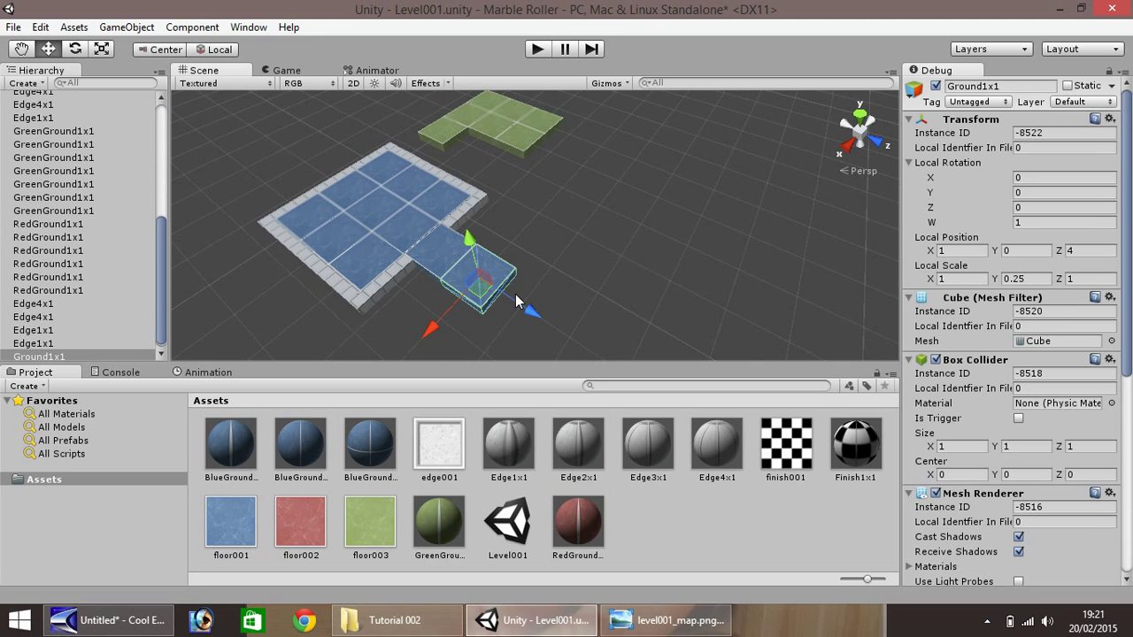
ctrl+drag(525, 307, 565, 332)
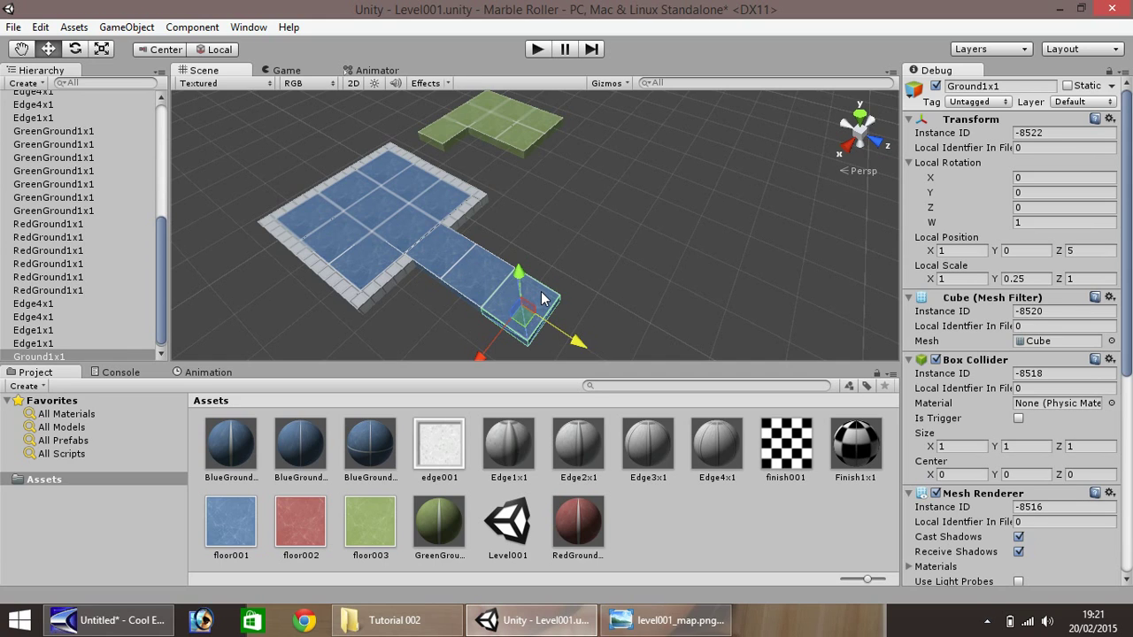
key(ctrl+d)
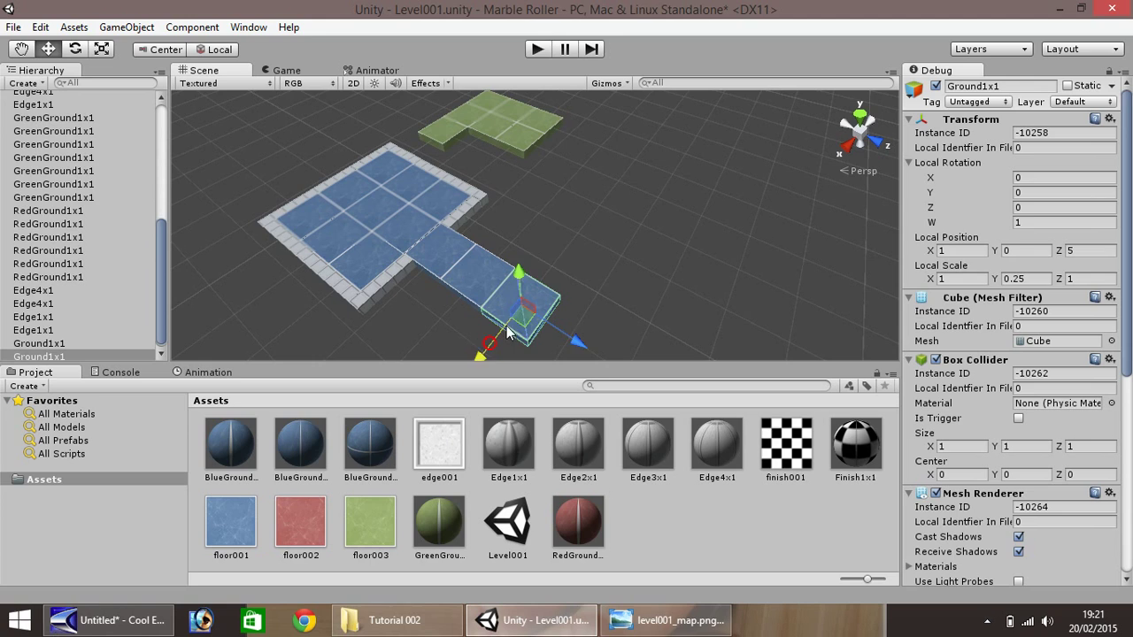
ctrl+drag(507, 332, 570, 257)
Step: Add more Ground1x1 copies for the bending path and wider patch, the last at X 0, Z 7
key(ctrl+d)
key(ctrl+d)
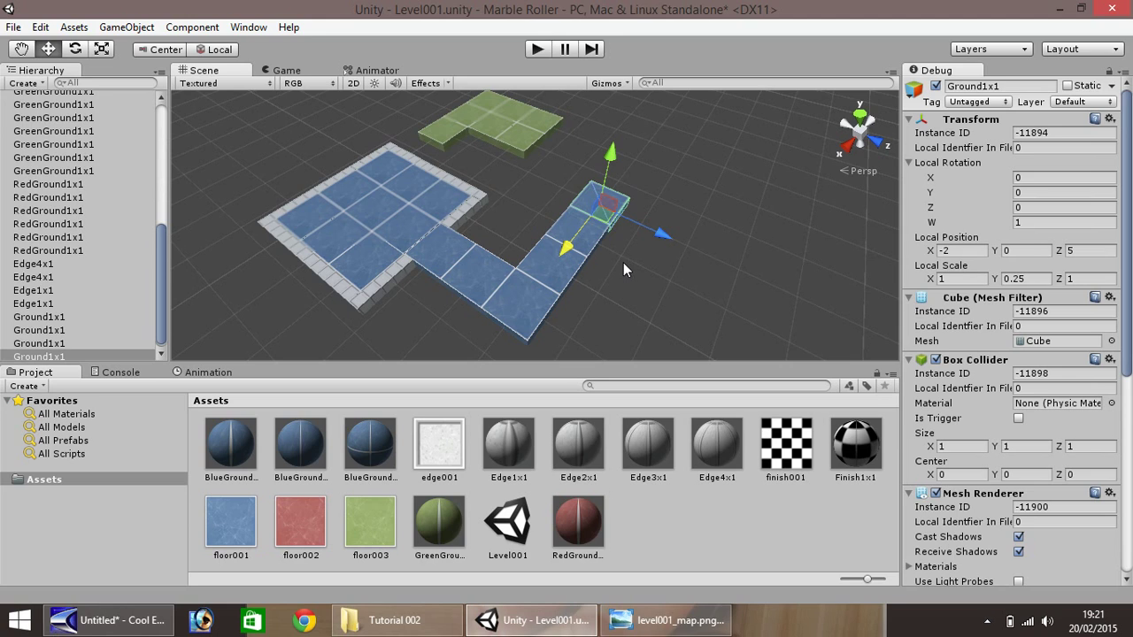
key(ctrl+d)
ctrl+drag(685, 235, 730, 261)
key(ctrl+d)
key(ctrl+d)
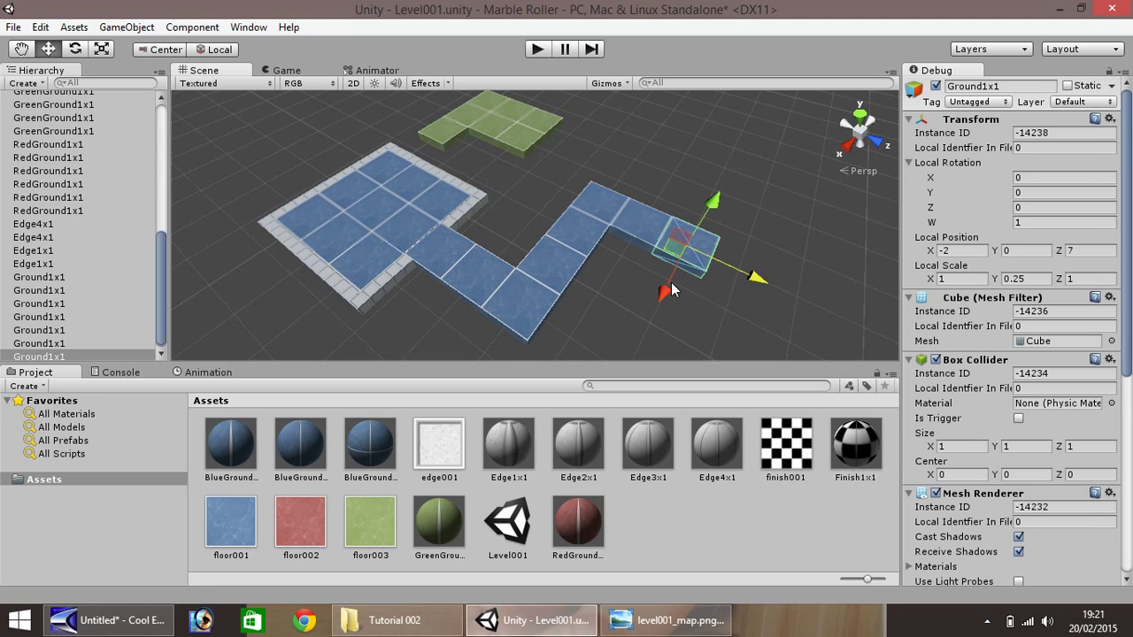
mouse_move(675, 290)
ctrl+mouse_down()
mouse_move(655, 310)
mouse_move(687, 296)
ctrl+mouse_up()
key(ctrl+d)
key(ctrl+d)
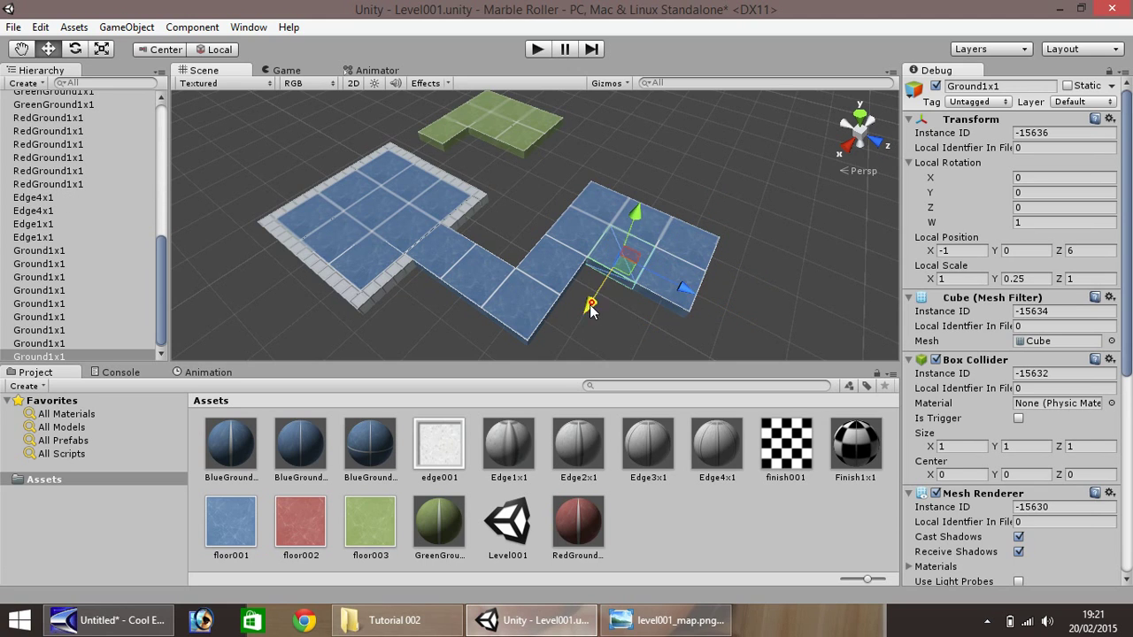
ctrl+drag(590, 306, 545, 352)
key(ctrl+d)
key(ctrl+d)
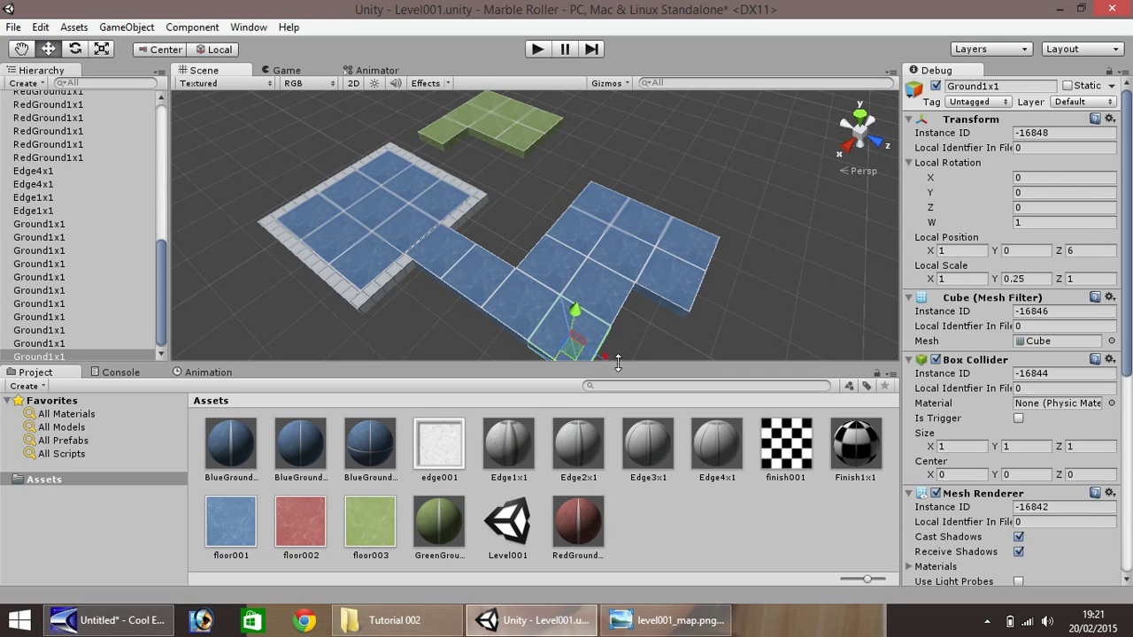
scroll(674, 321, down, 3)
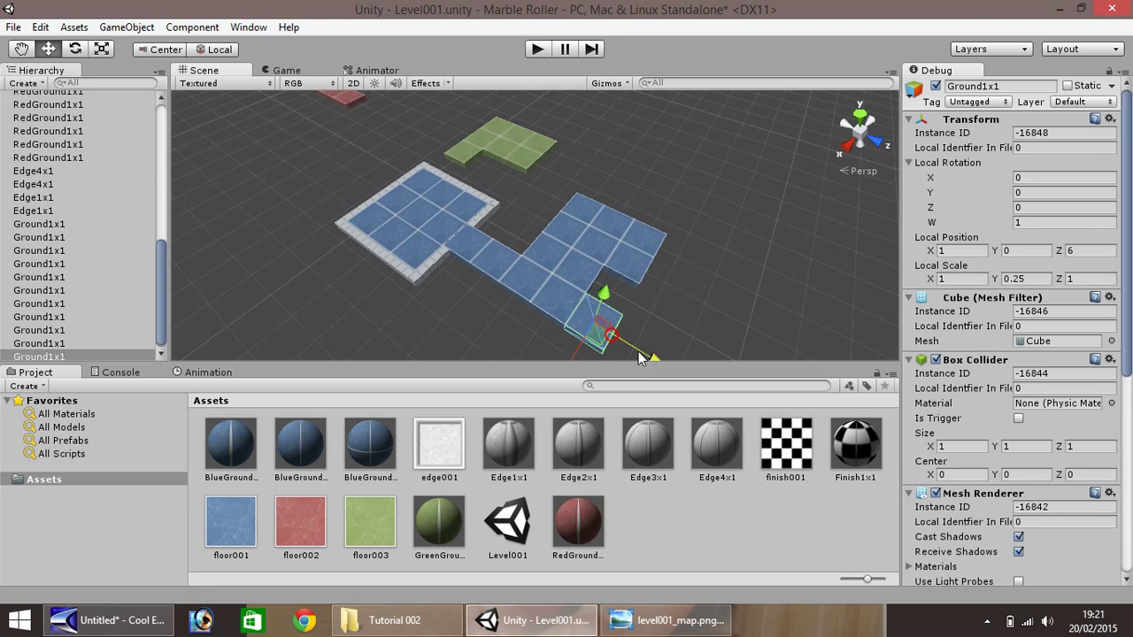
key(ctrl+d)
ctrl+drag(614, 342, 593, 328)
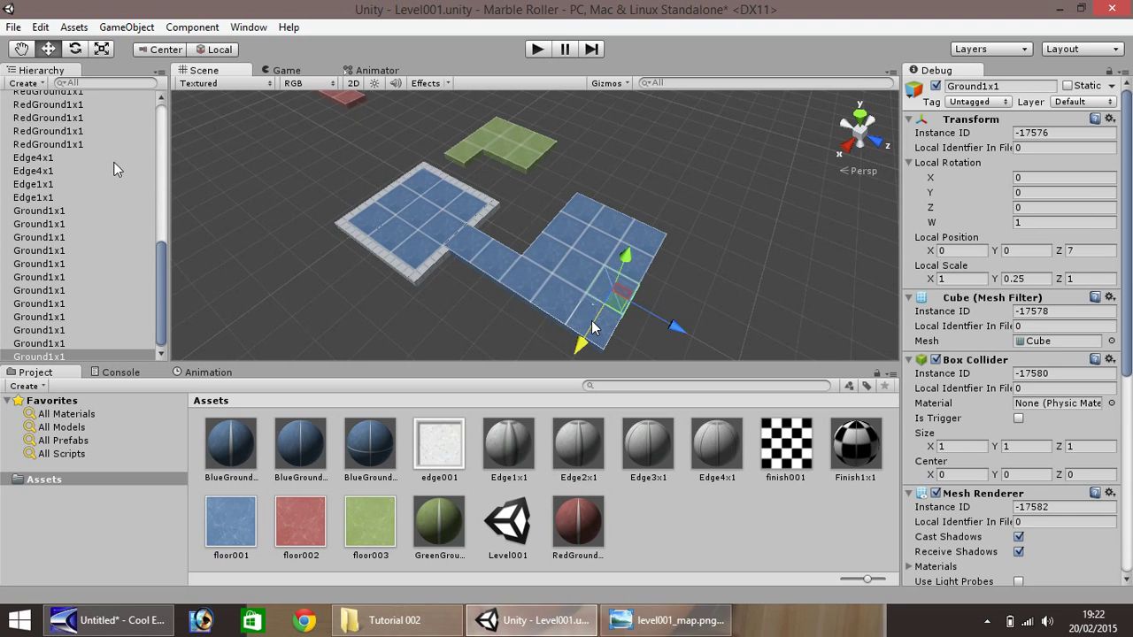
Step: Shift the view up and place Ground1x1 copies at X 2 and Z 6 beside the path
click(29, 56)
drag(295, 265, 281, 202)
click(50, 53)
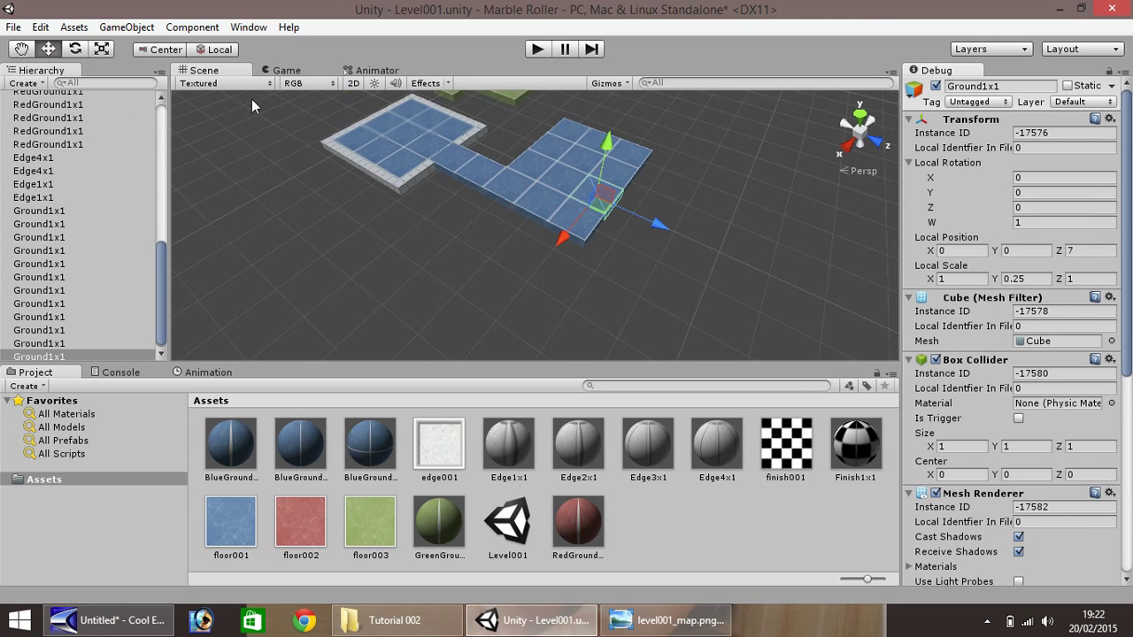
click(580, 230)
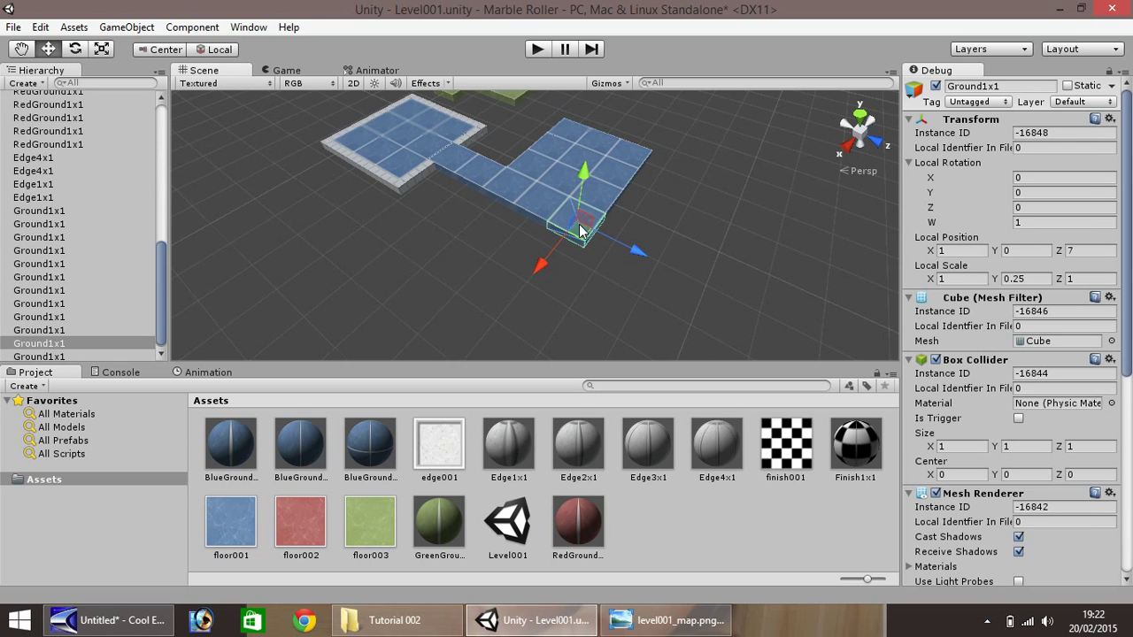
key(ctrl+d)
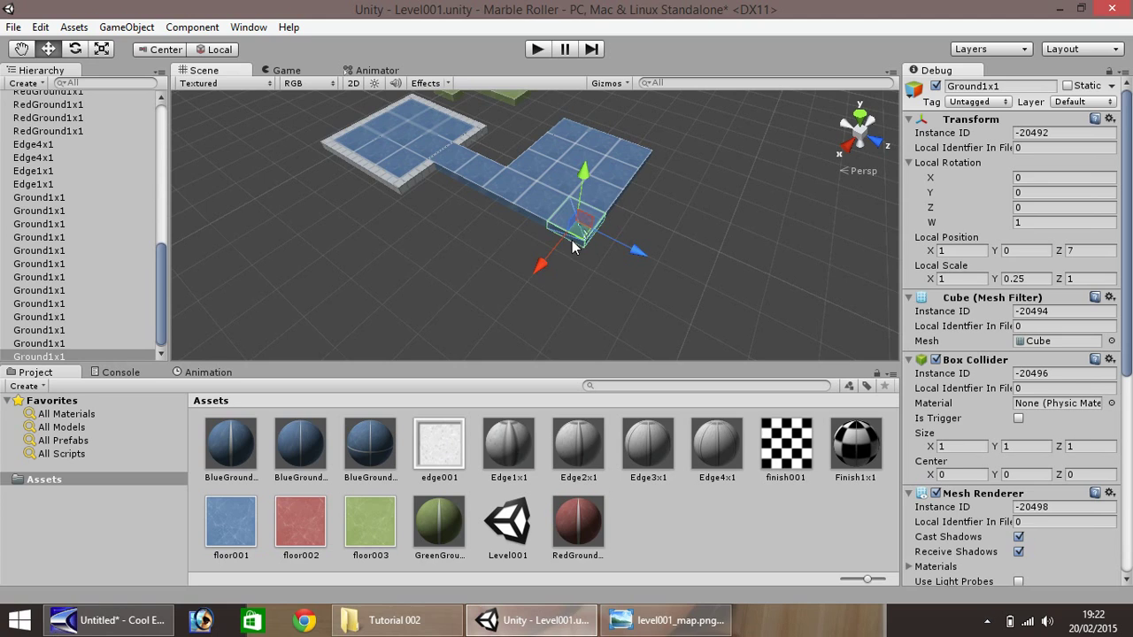
ctrl+drag(548, 255, 511, 285)
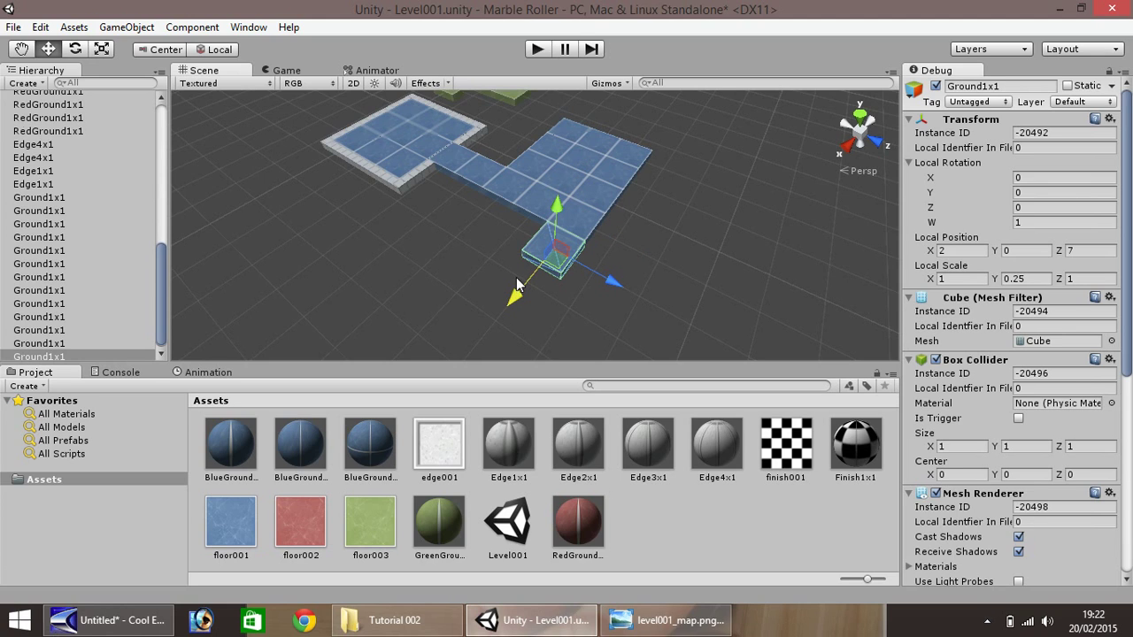
key(ctrl+d)
ctrl+drag(594, 275, 529, 248)
Step: Complete the second block of ground tiles, the last copy at X 3, Z 6
key(ctrl+d)
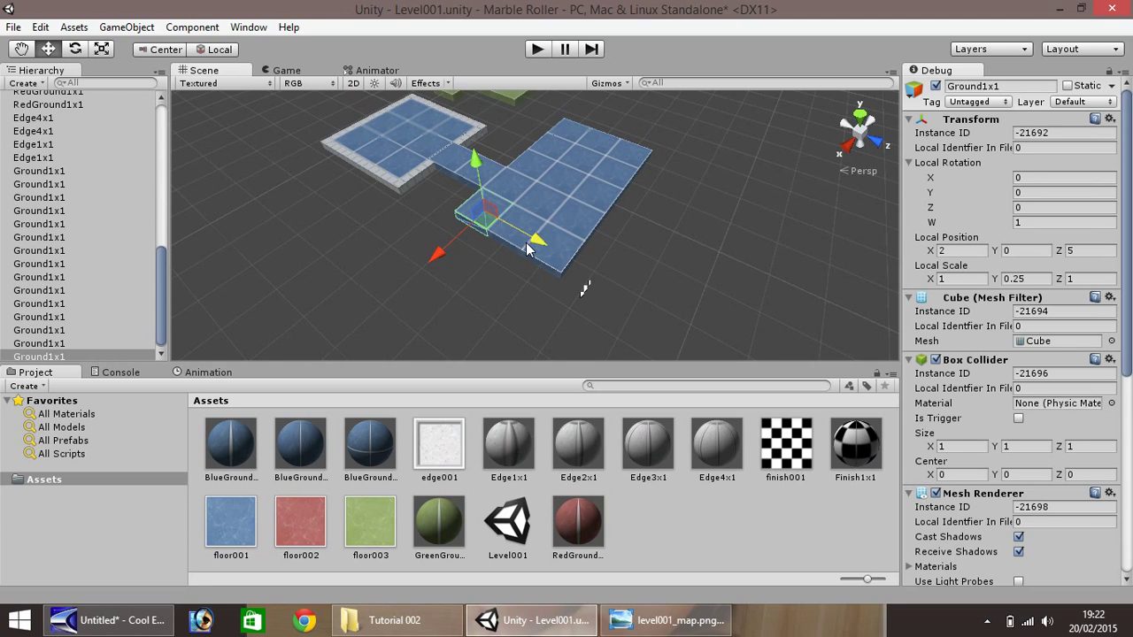
key(ctrl+d)
ctrl+drag(451, 248, 385, 295)
key(ctrl+d)
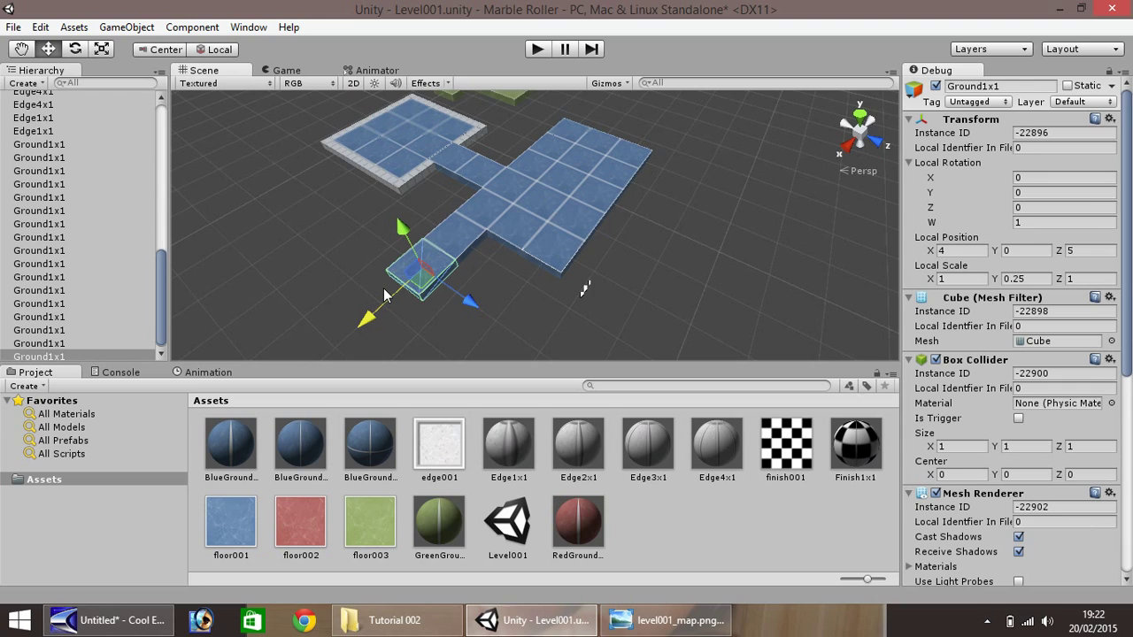
key(ctrl+d)
ctrl+drag(461, 303, 484, 319)
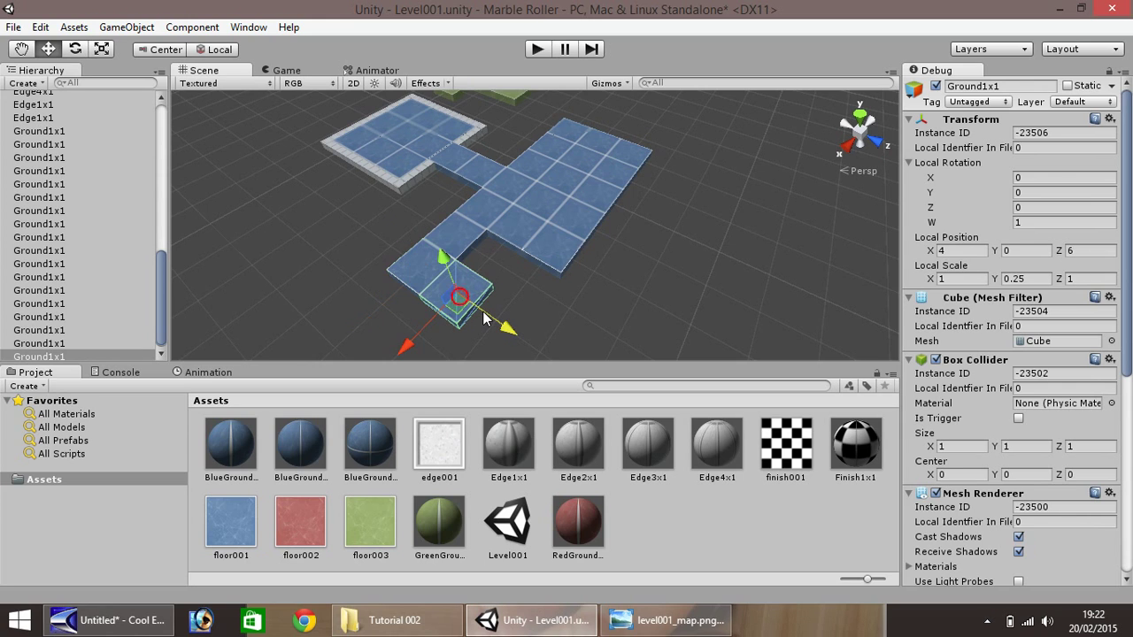
key(ctrl+d)
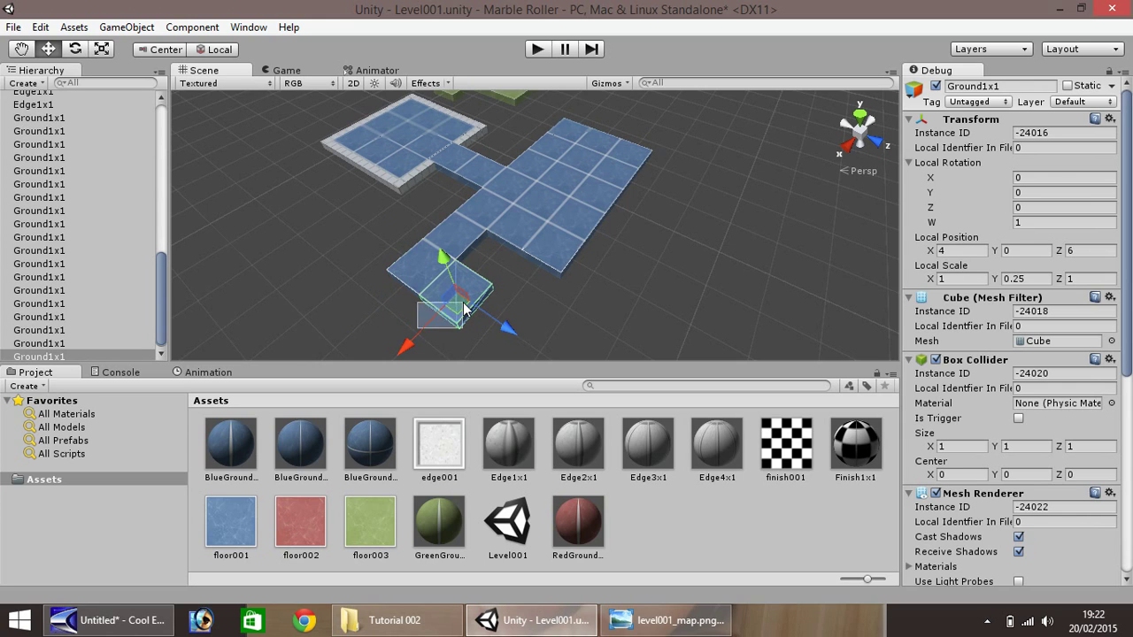
ctrl+drag(410, 344, 443, 315)
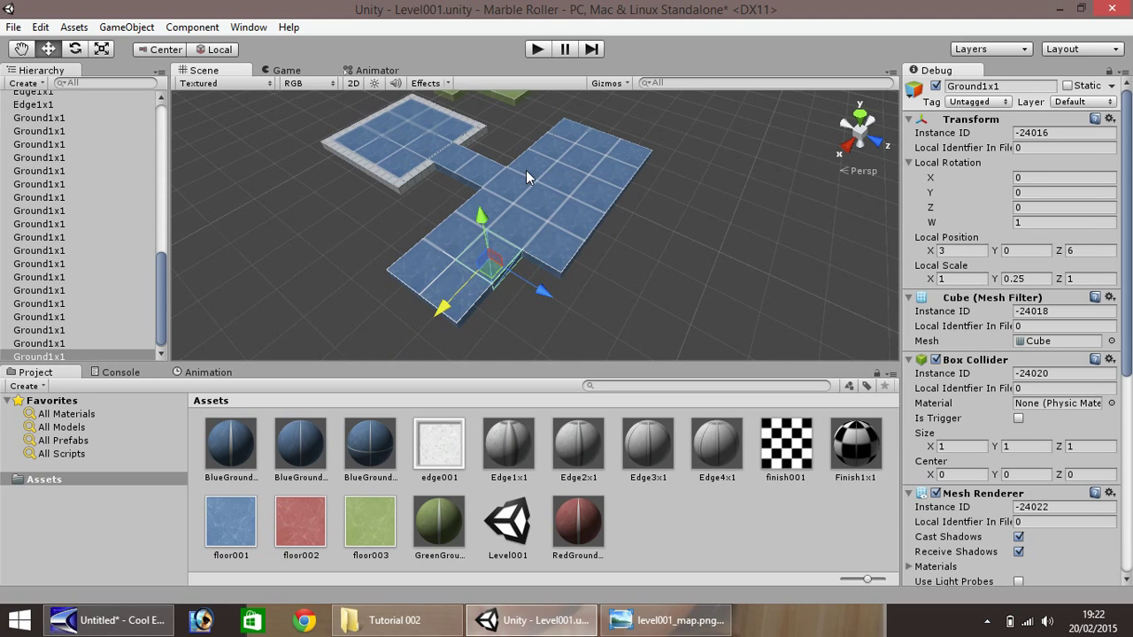
Step: Duplicate the edge wall piece beside the start area and set its Y rotation to 1
click(423, 170)
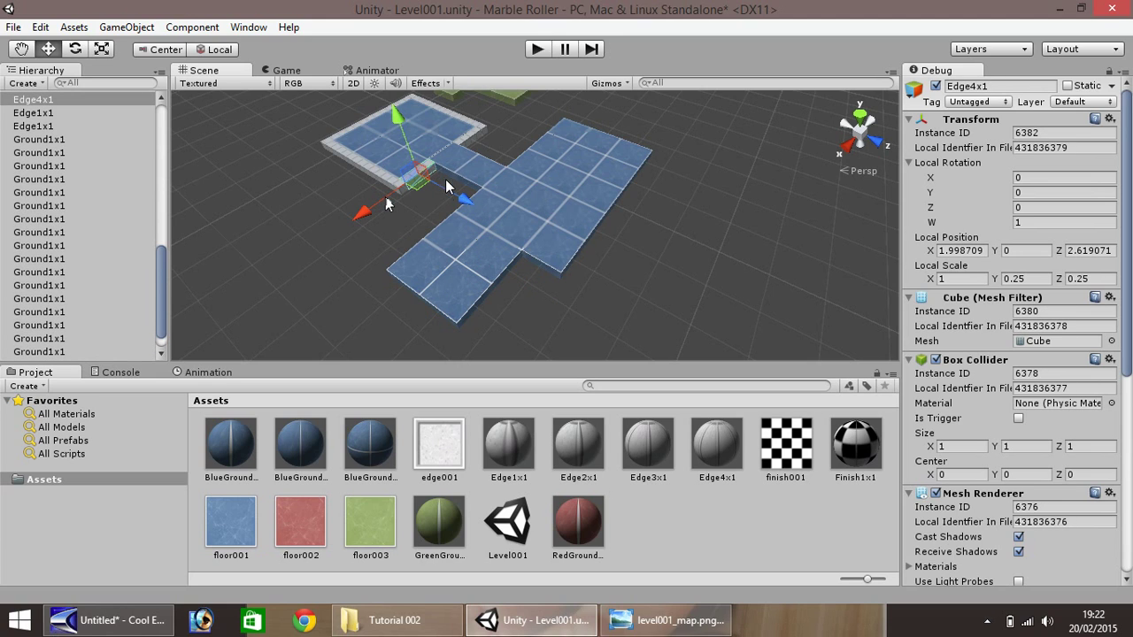
key(ctrl+d)
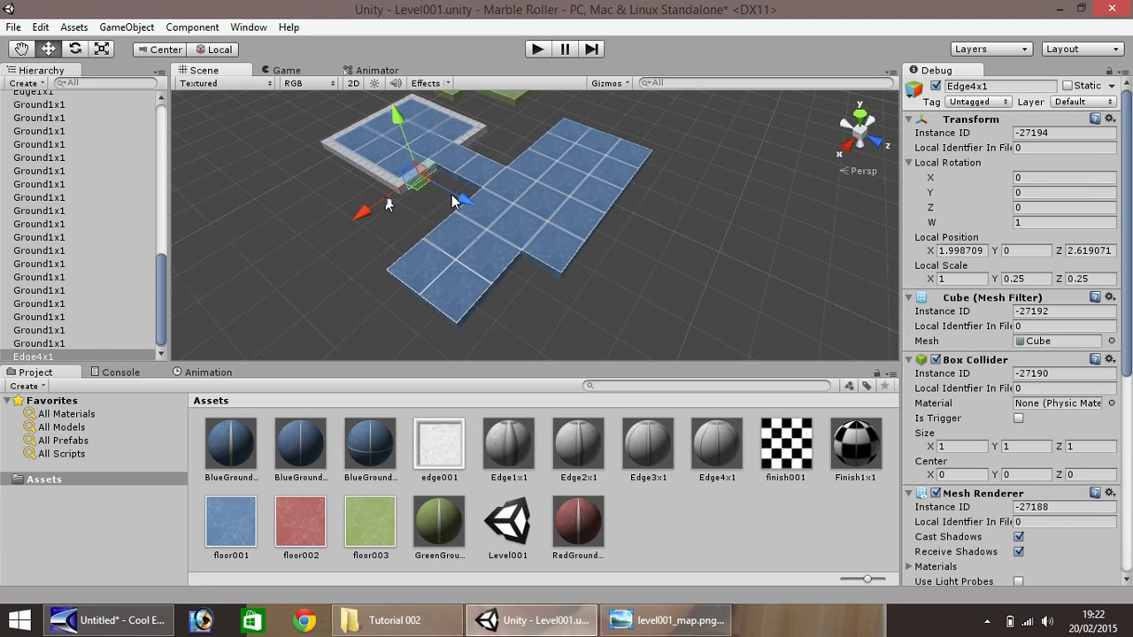
ctrl+drag(457, 200, 483, 213)
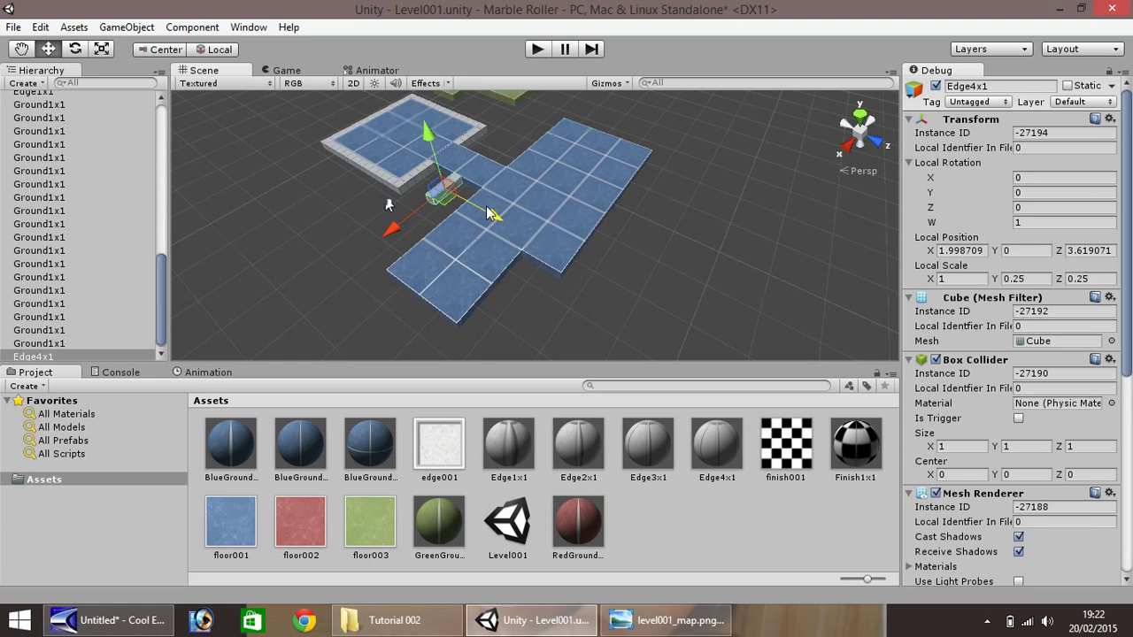
click(1041, 196)
text(1)
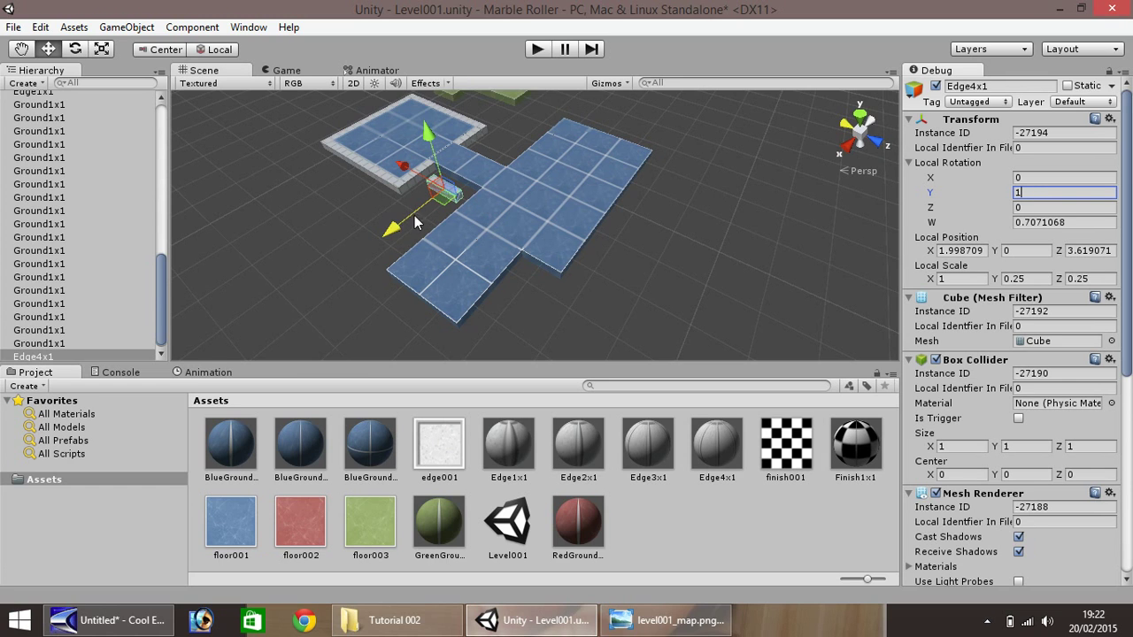
scroll(414, 215, up, 6)
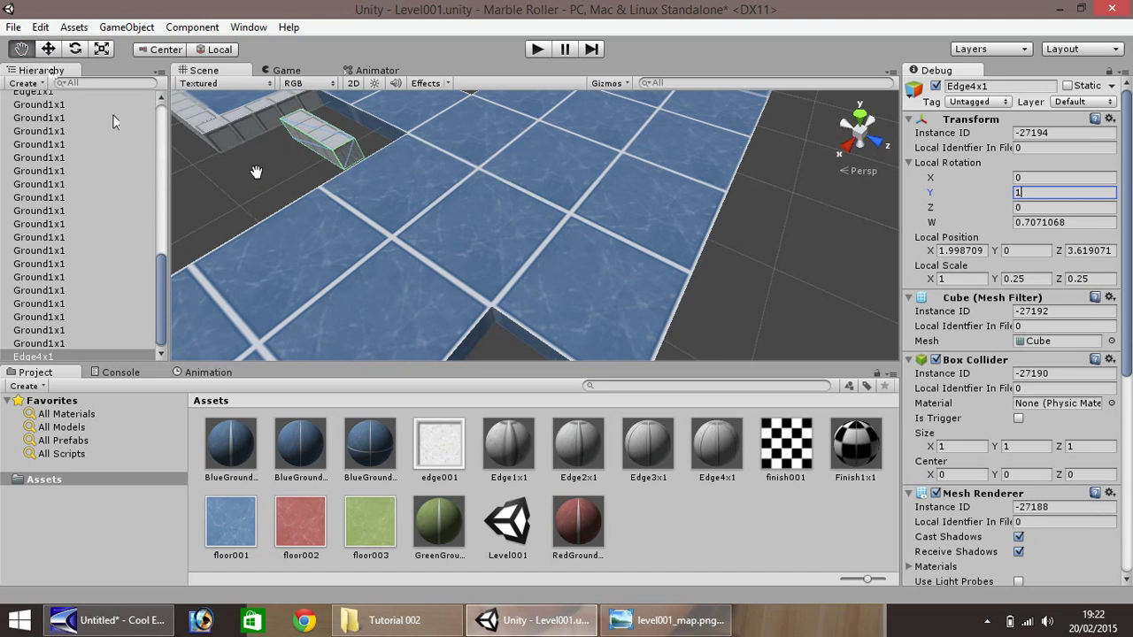
scroll(256, 171, down, 8)
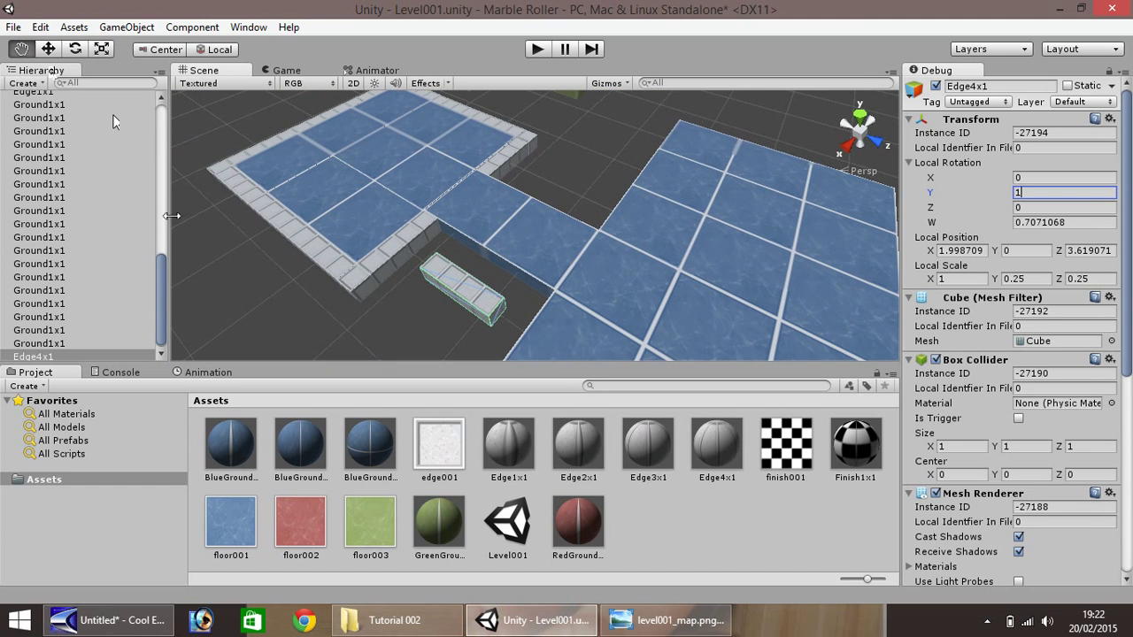
Step: Slide Edge4x1 into line with the corridor edge at X 1.632121, Z 3.250045
click(50, 50)
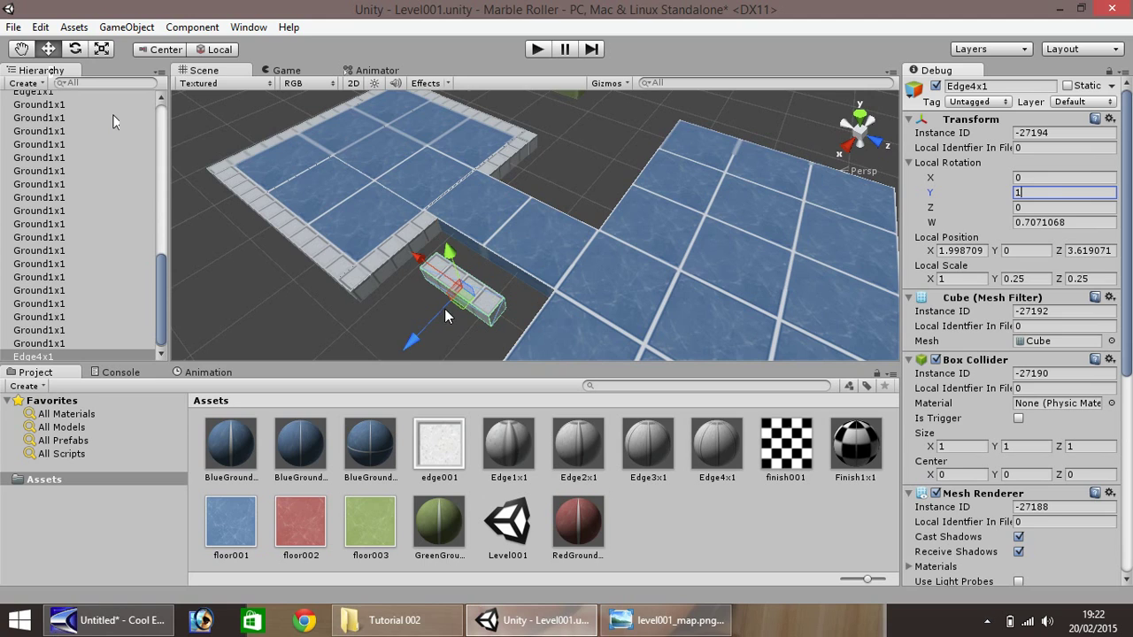
drag(434, 324, 460, 316)
drag(450, 245, 422, 224)
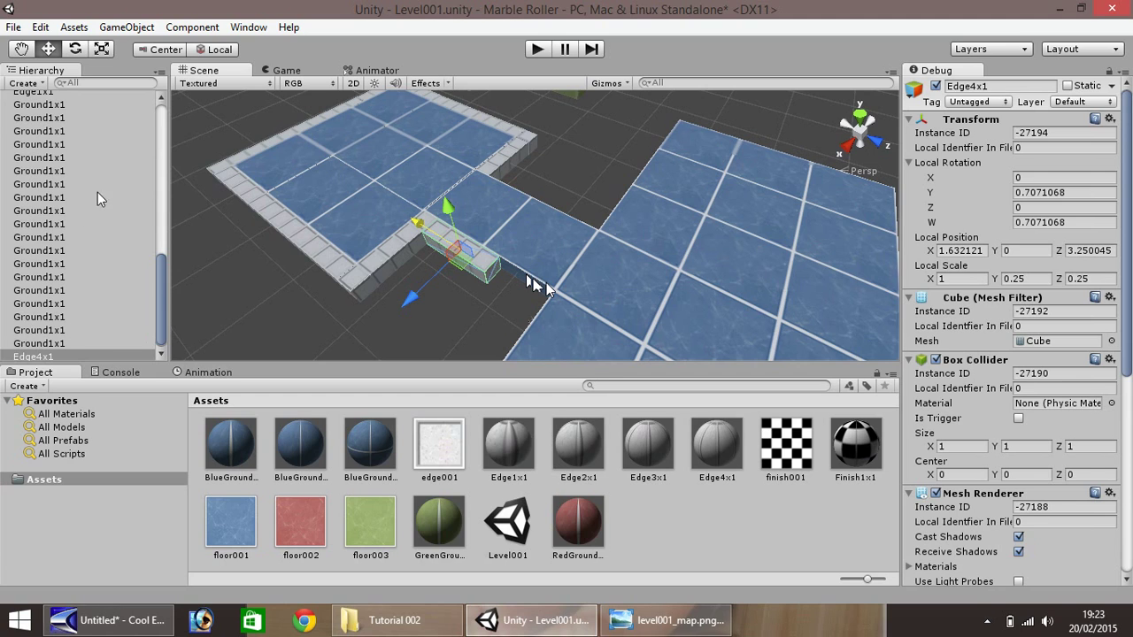
drag(162, 325, 163, 286)
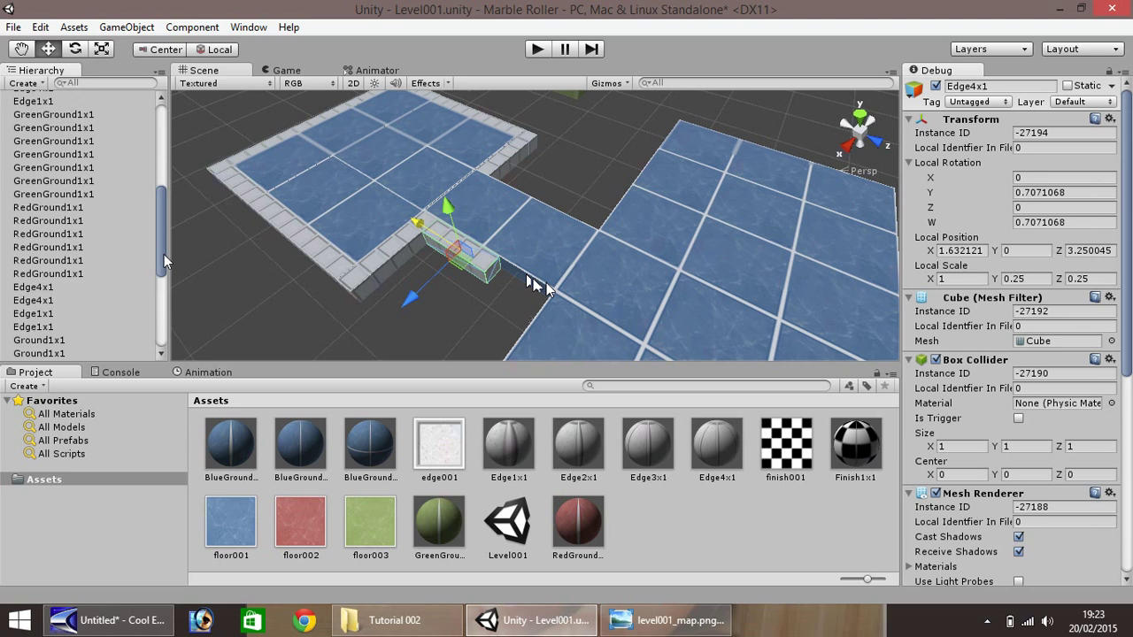
drag(163, 254, 163, 215)
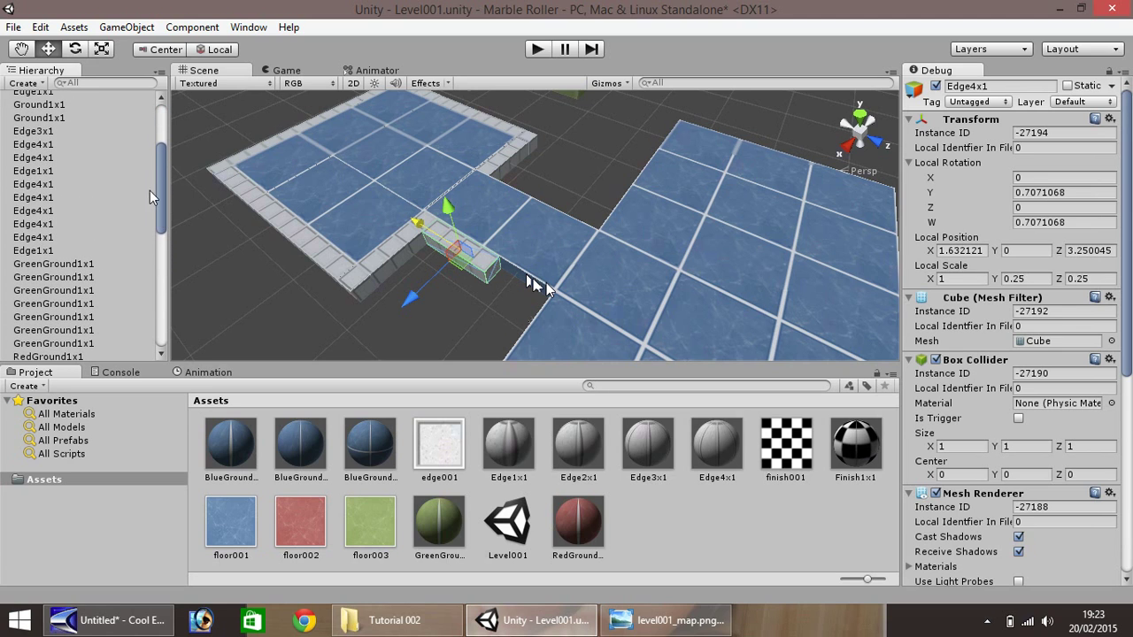
Step: Add an Edge3x1 copy with Y rotation 1, lined up beside Edge4x1 along the corridor
click(44, 131)
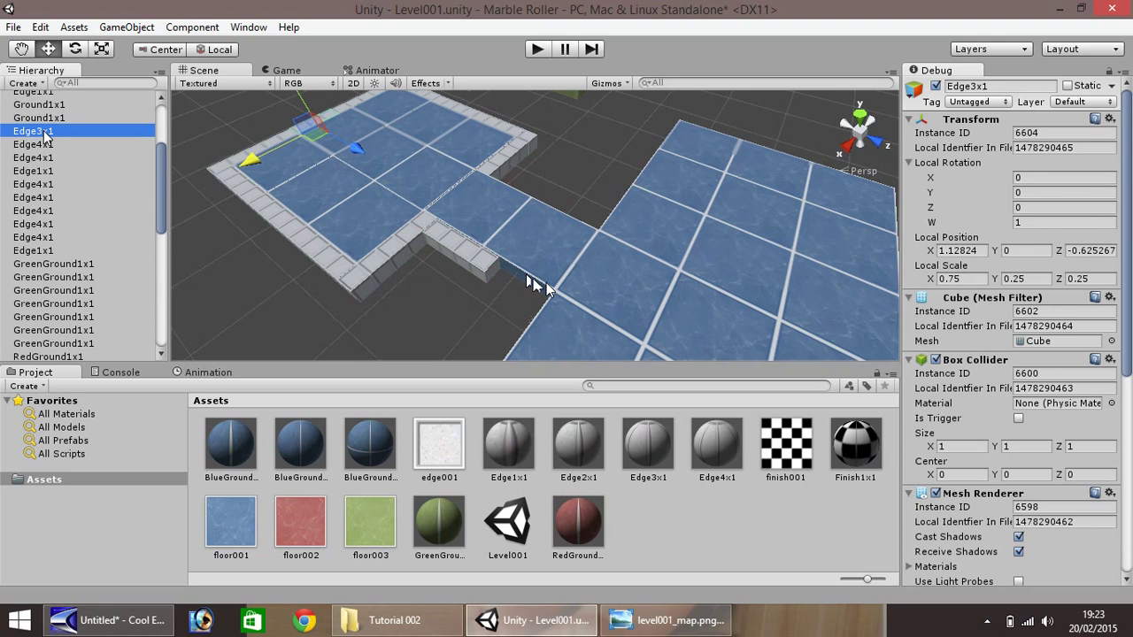
key(ctrl+d)
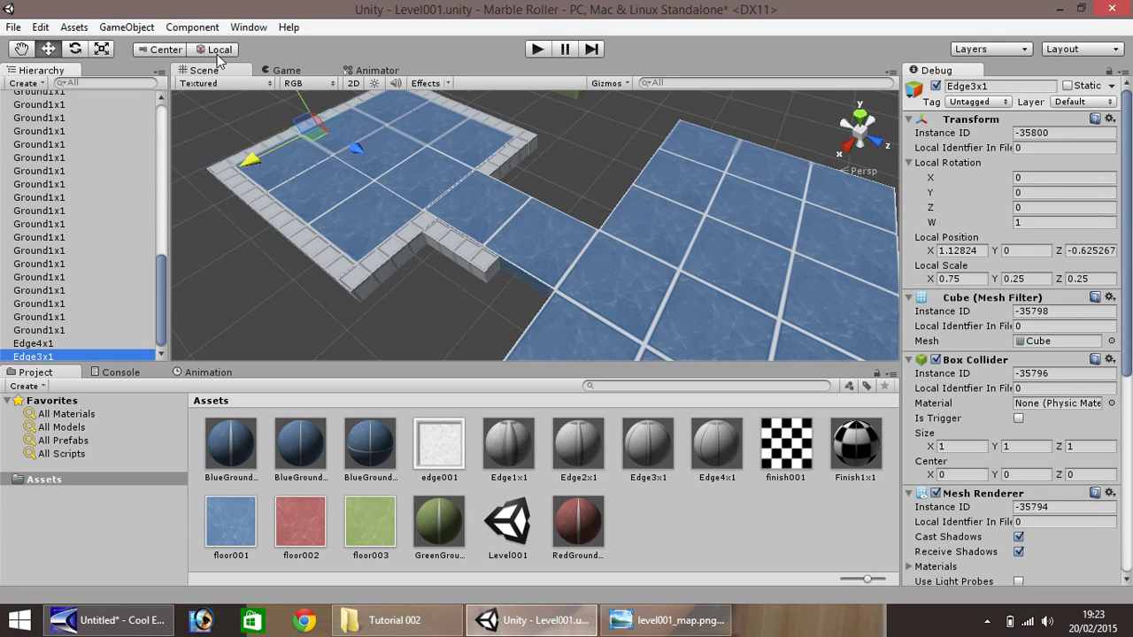
drag(383, 179, 485, 252)
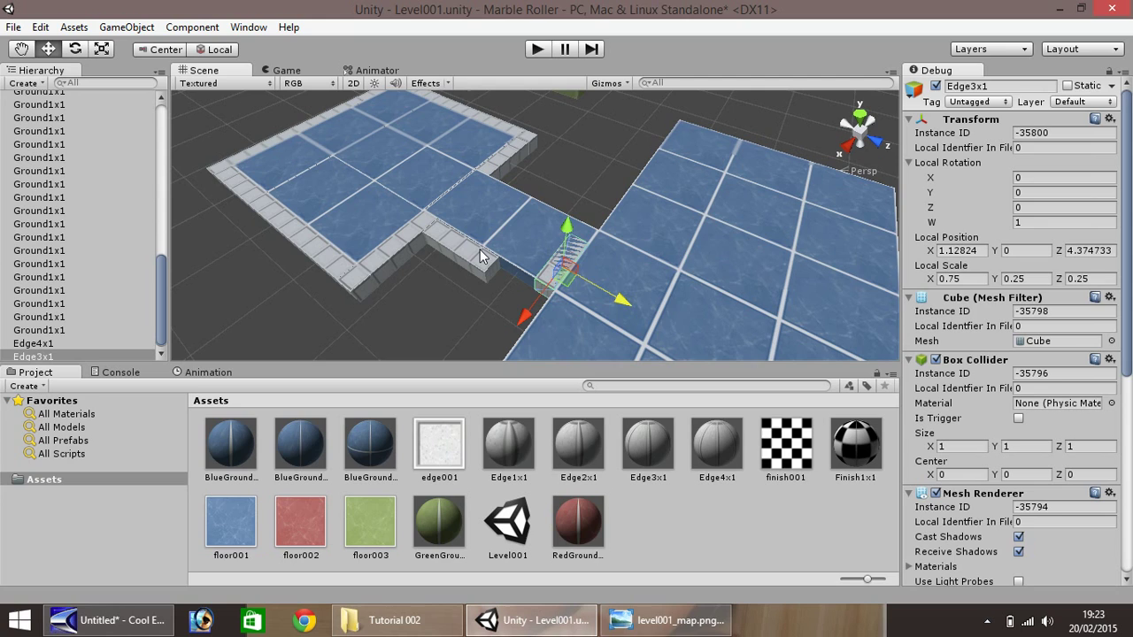
click(1038, 193)
text(1)
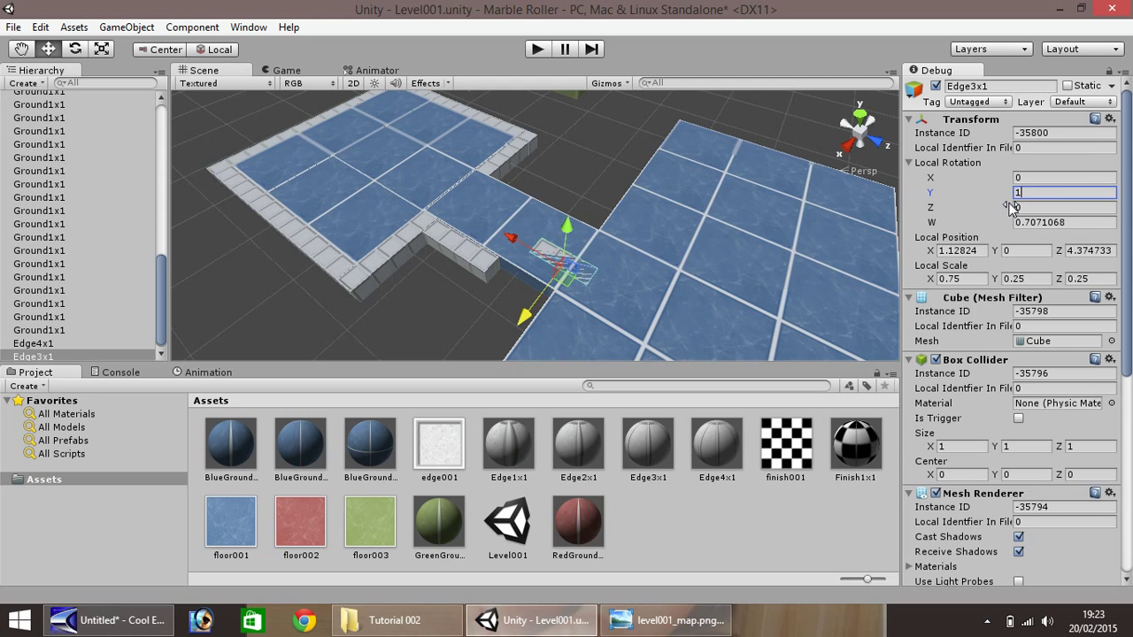
drag(535, 316, 501, 334)
drag(491, 270, 474, 262)
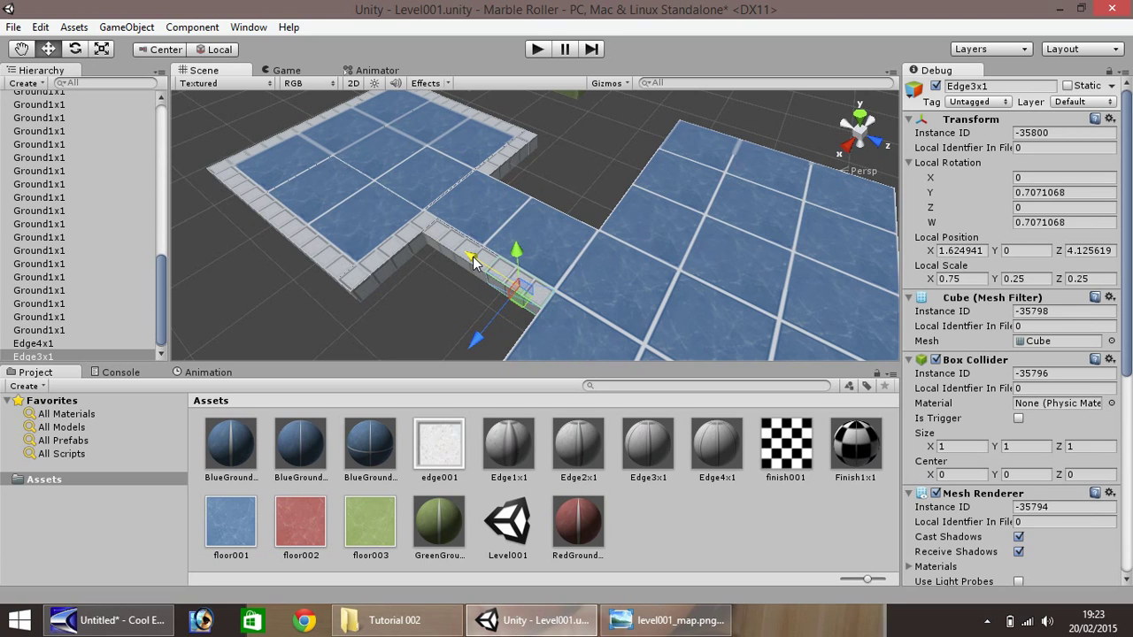
Step: Copy both wall pieces to the corridor's opposite side, then view the level map
click(435, 291)
click(444, 248)
shift+click(517, 290)
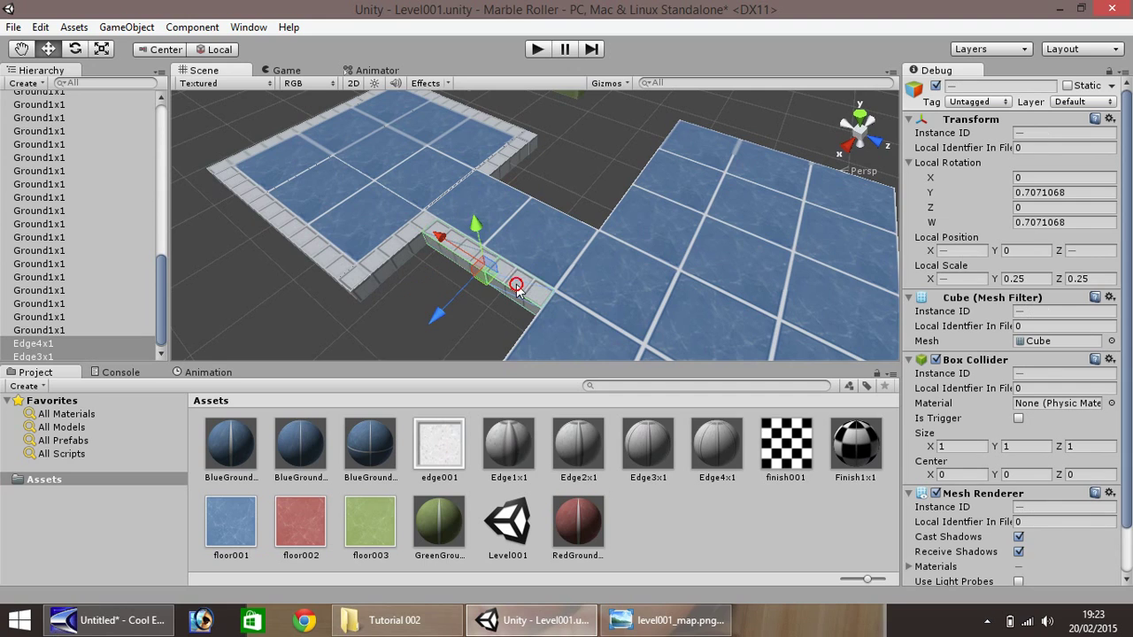
key(ctrl+d)
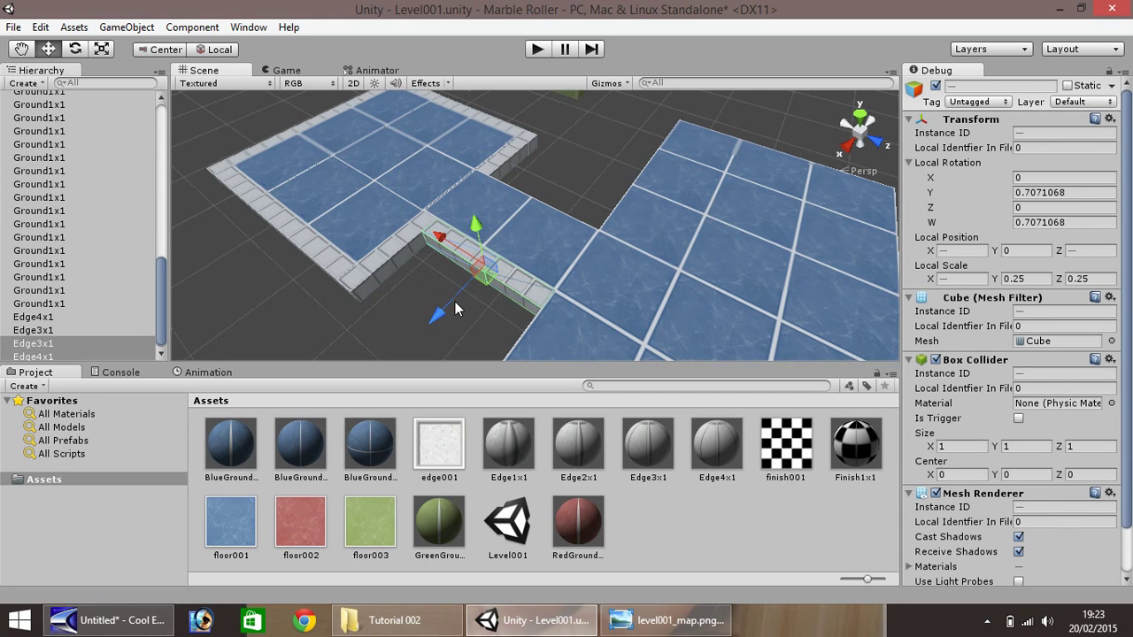
drag(455, 302, 512, 254)
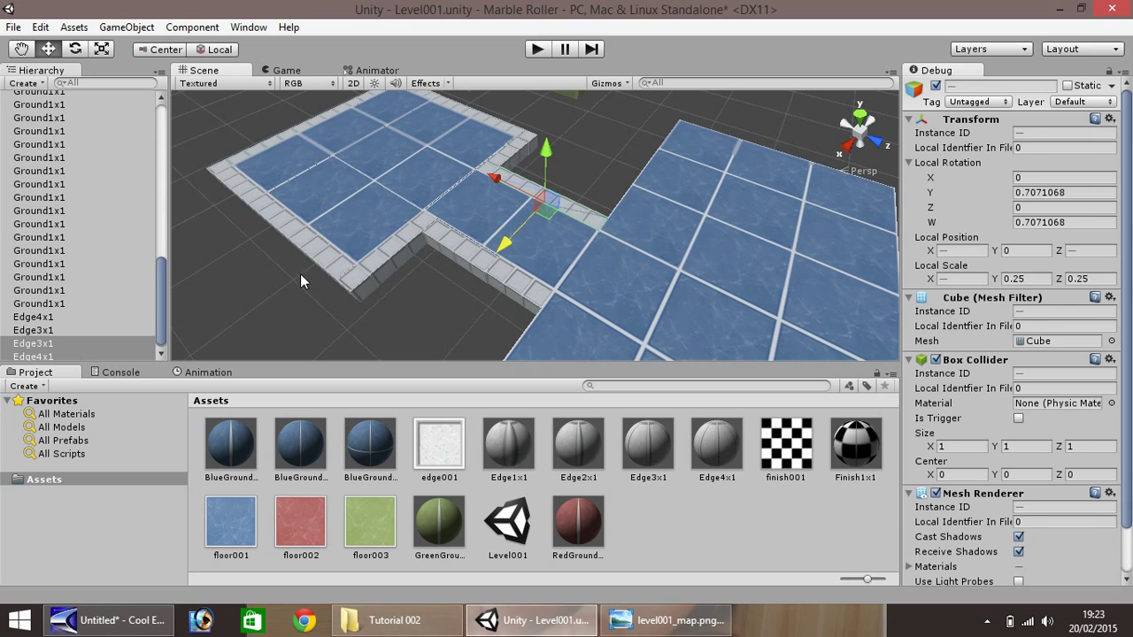
click(256, 322)
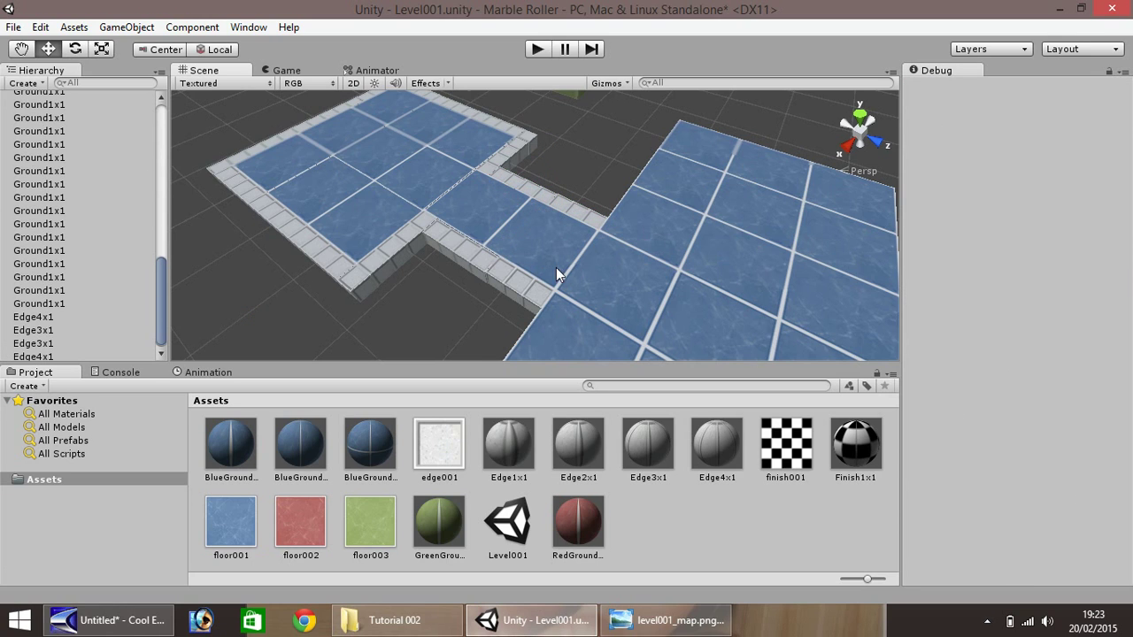
click(665, 620)
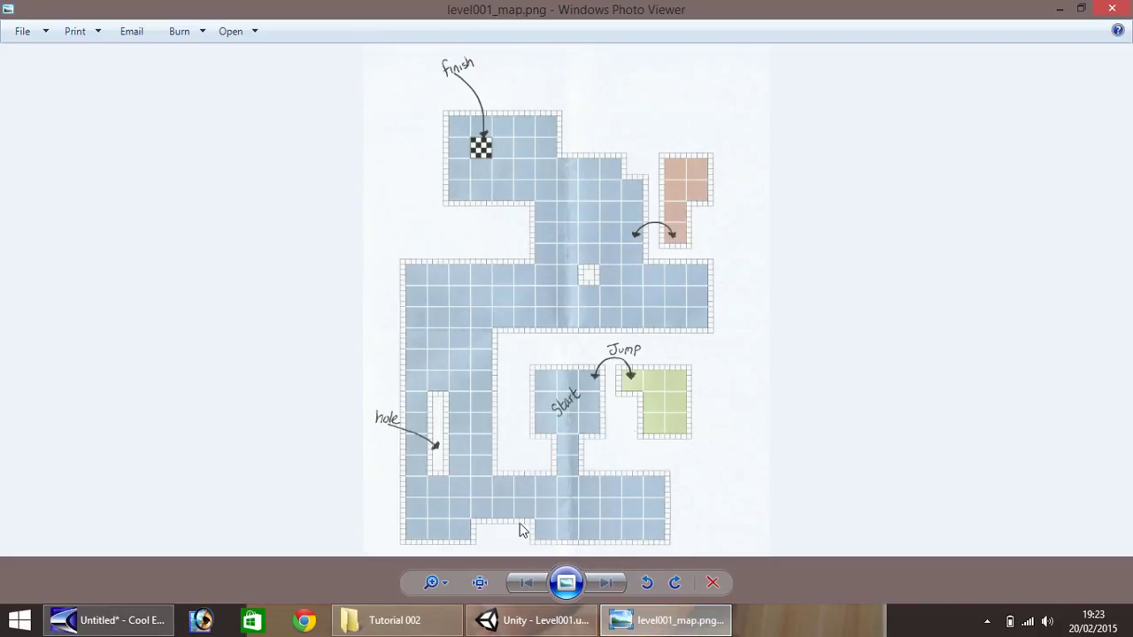
Step: Return to Unity, zoom out to view the whole level, and select the Assets folder
click(571, 629)
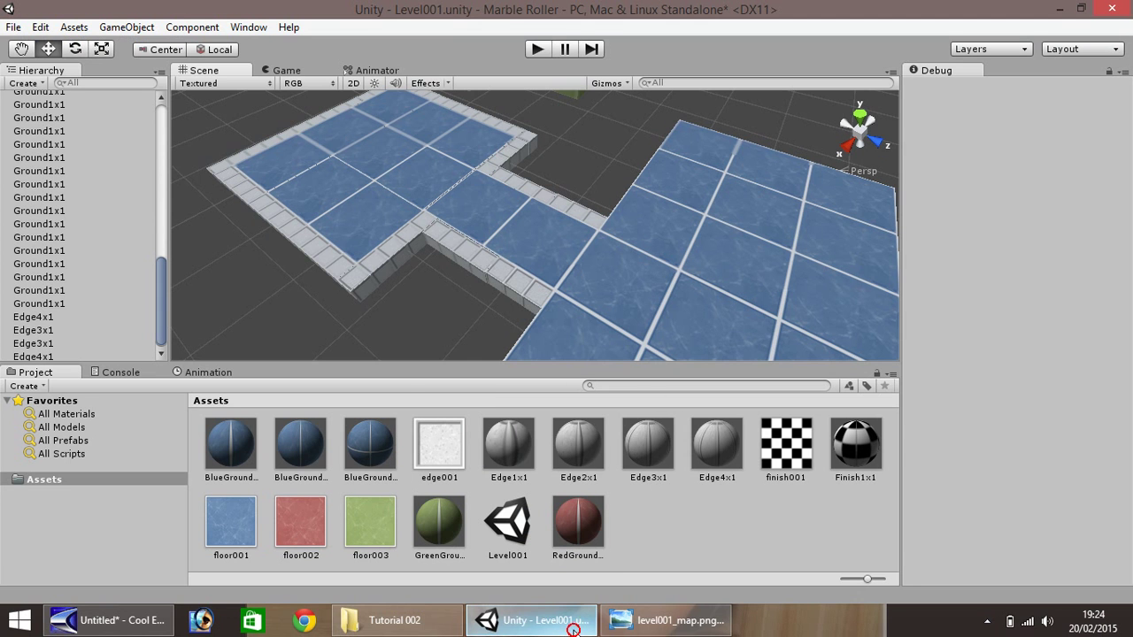
scroll(412, 295, down, 5)
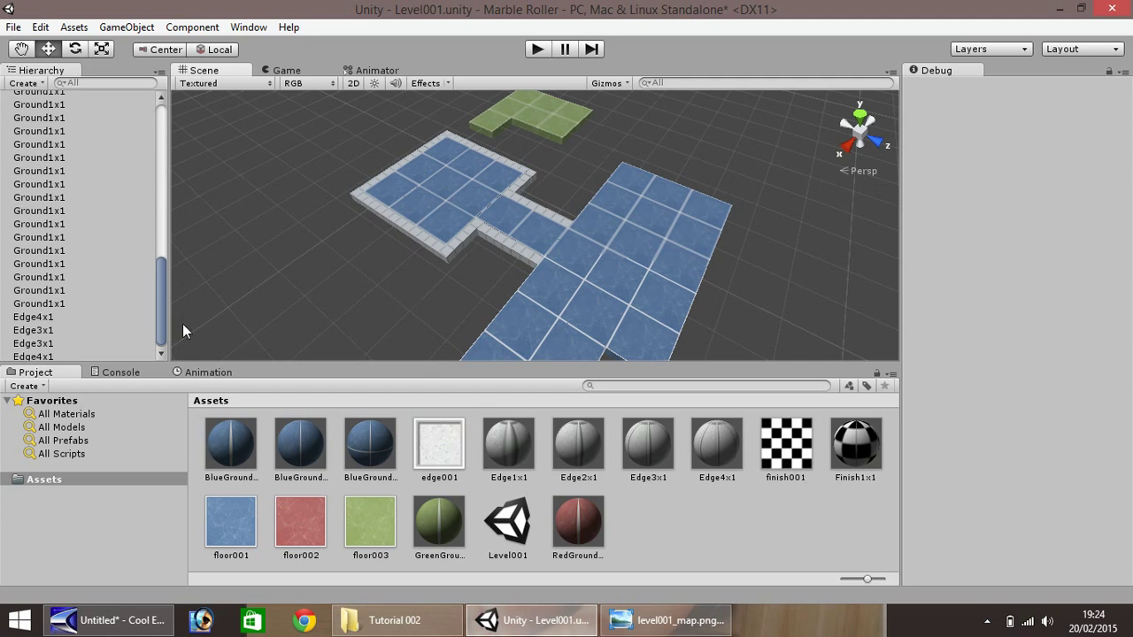
drag(160, 331, 159, 345)
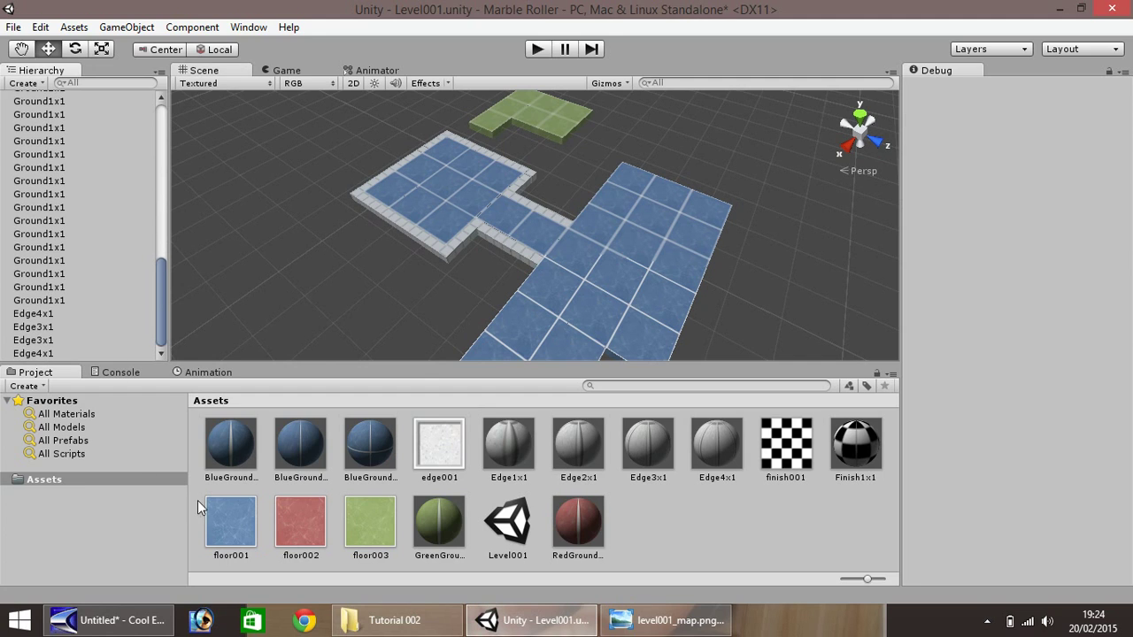
click(168, 501)
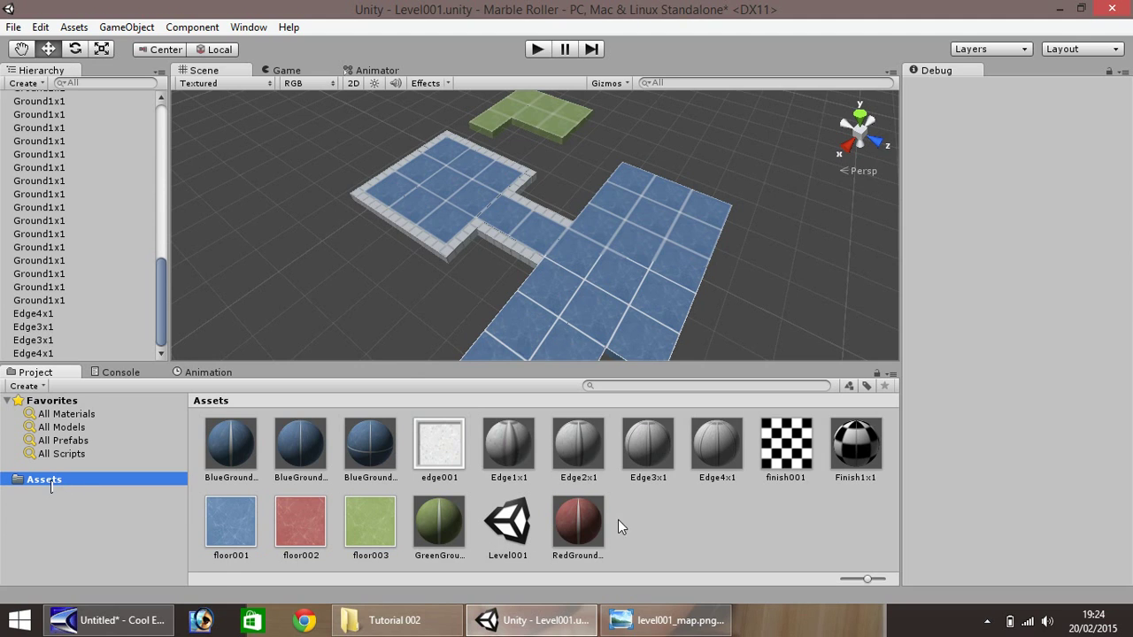
Step: Import all files of the Character Controller standard package into the project Assets
right_click(669, 526)
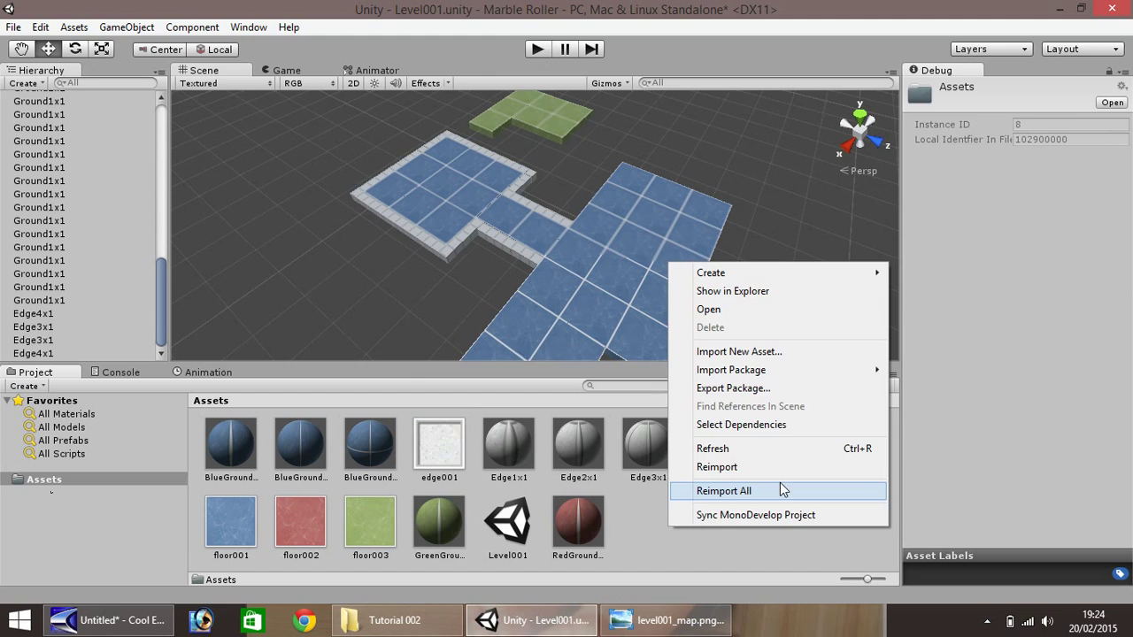
mouse_move(789, 378)
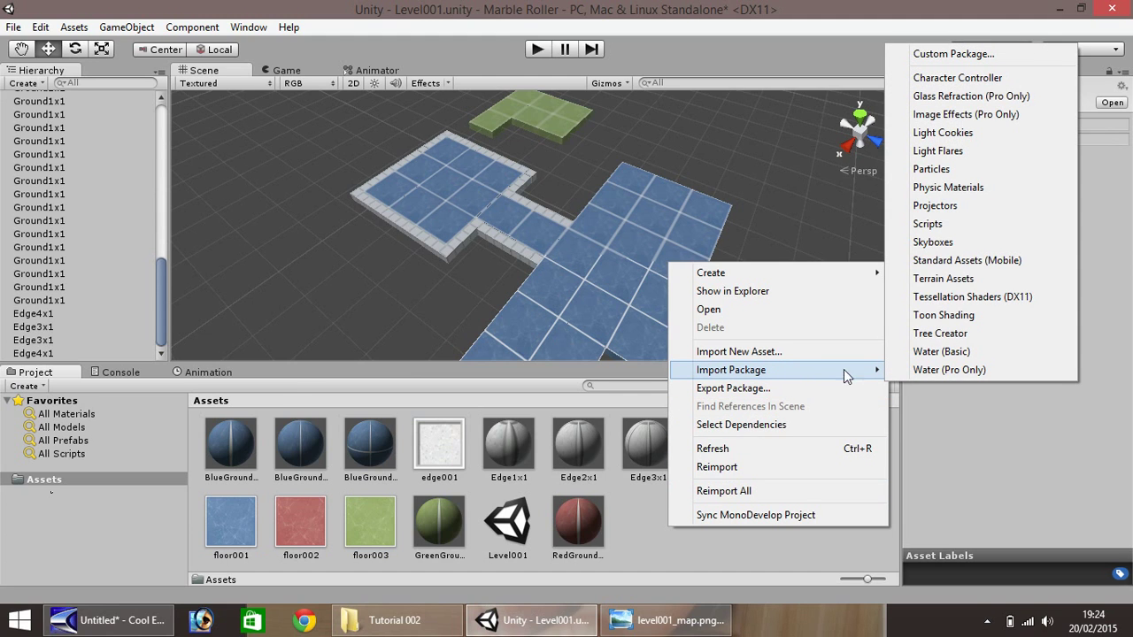
click(956, 79)
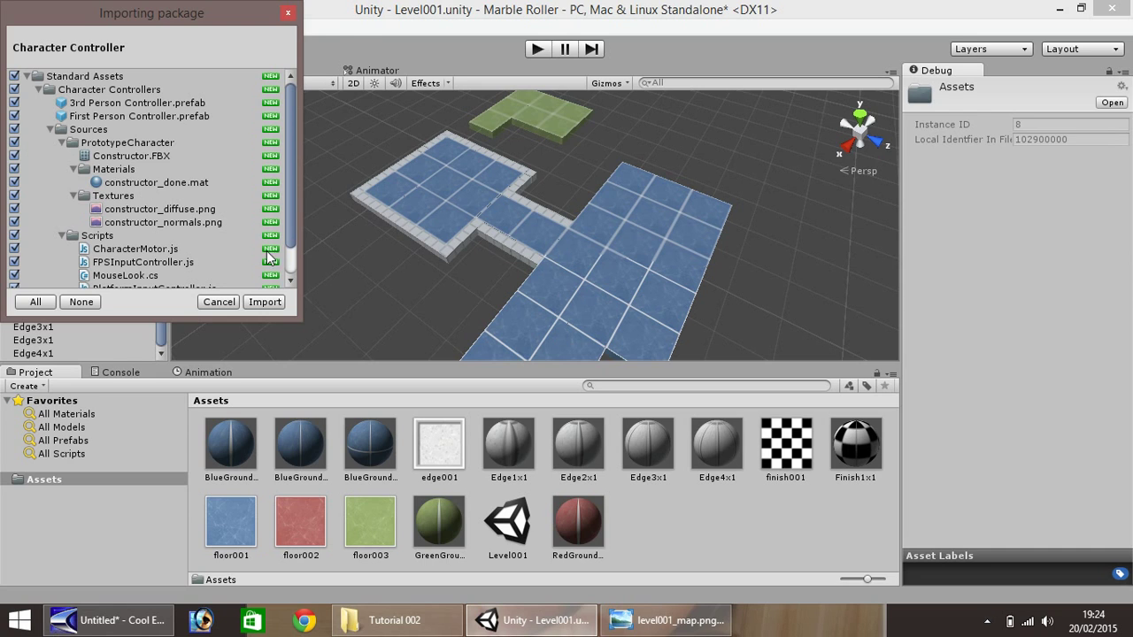
click(264, 302)
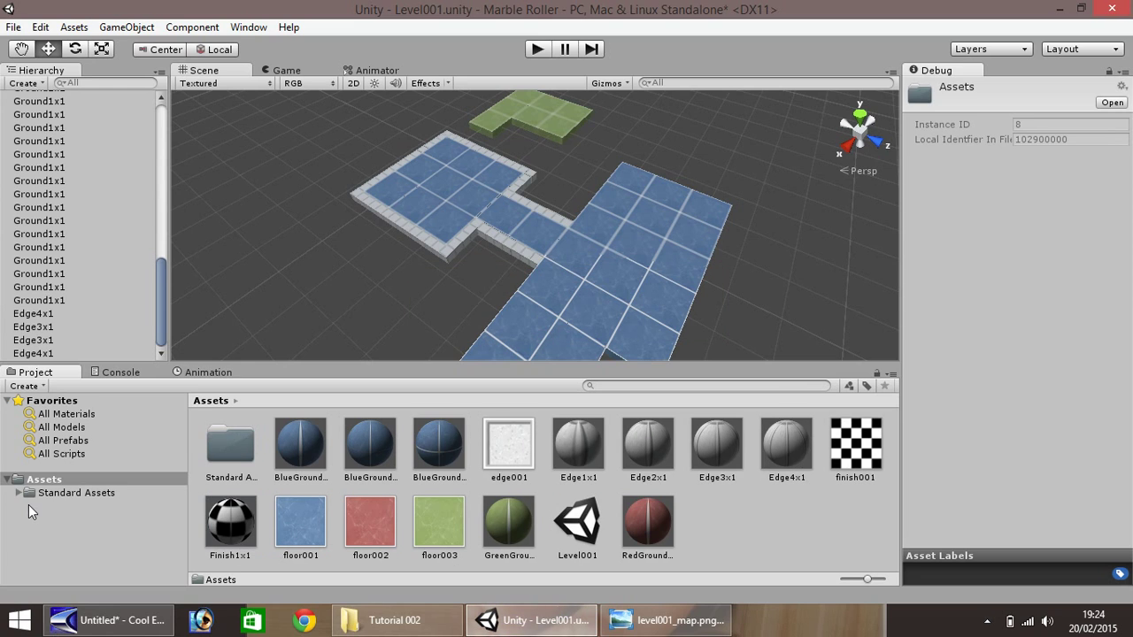
Step: Expand Standard Assets > Character Controllers and select the 3rd Person Controller prefab
click(96, 494)
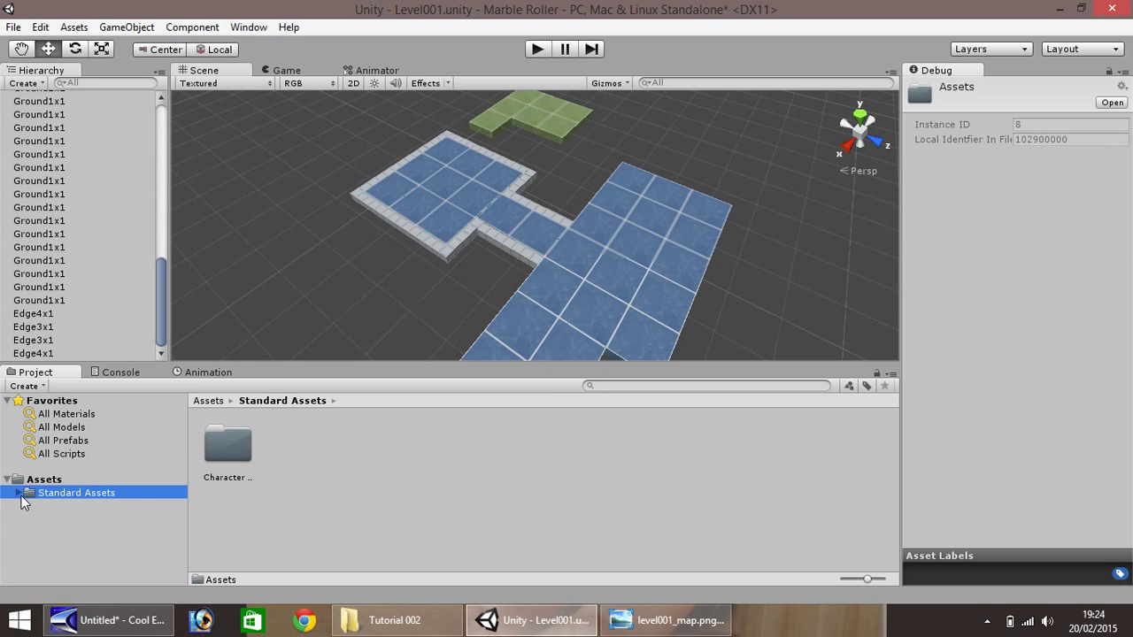
click(20, 493)
click(104, 509)
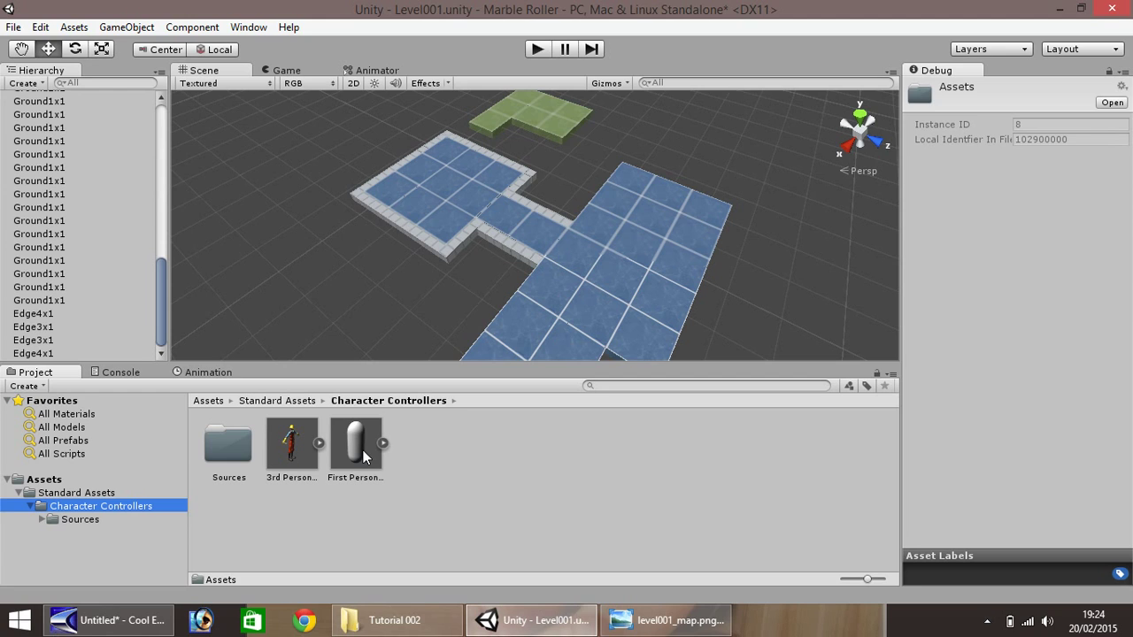
click(292, 450)
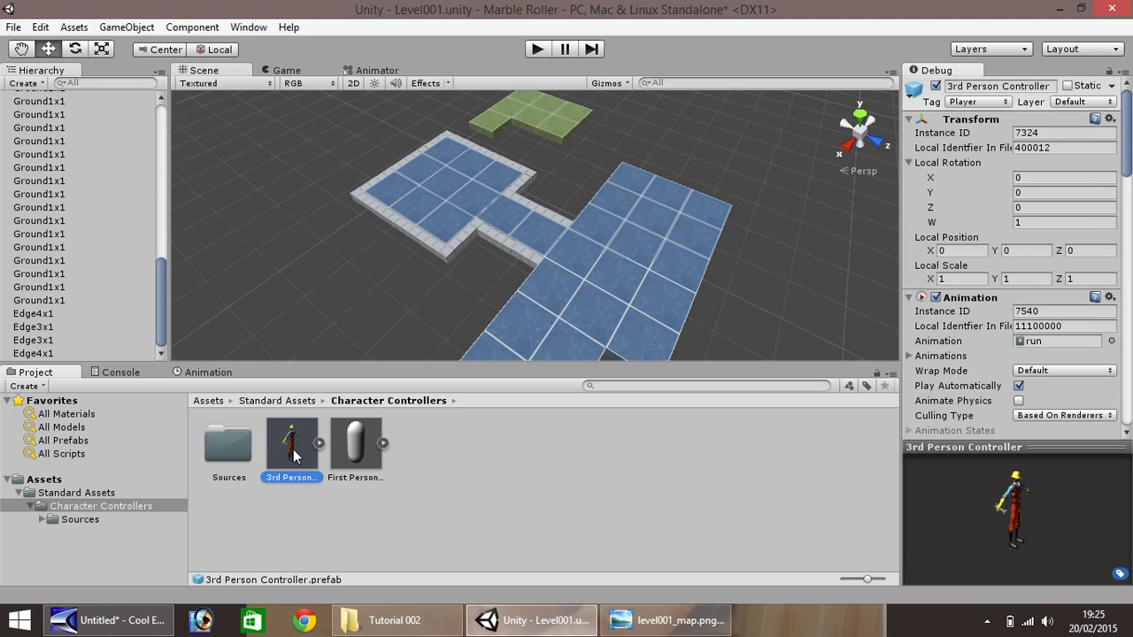
Step: Drag the 3rd Person Controller into the scene at the start platform, checking the level map
drag(295, 456, 450, 188)
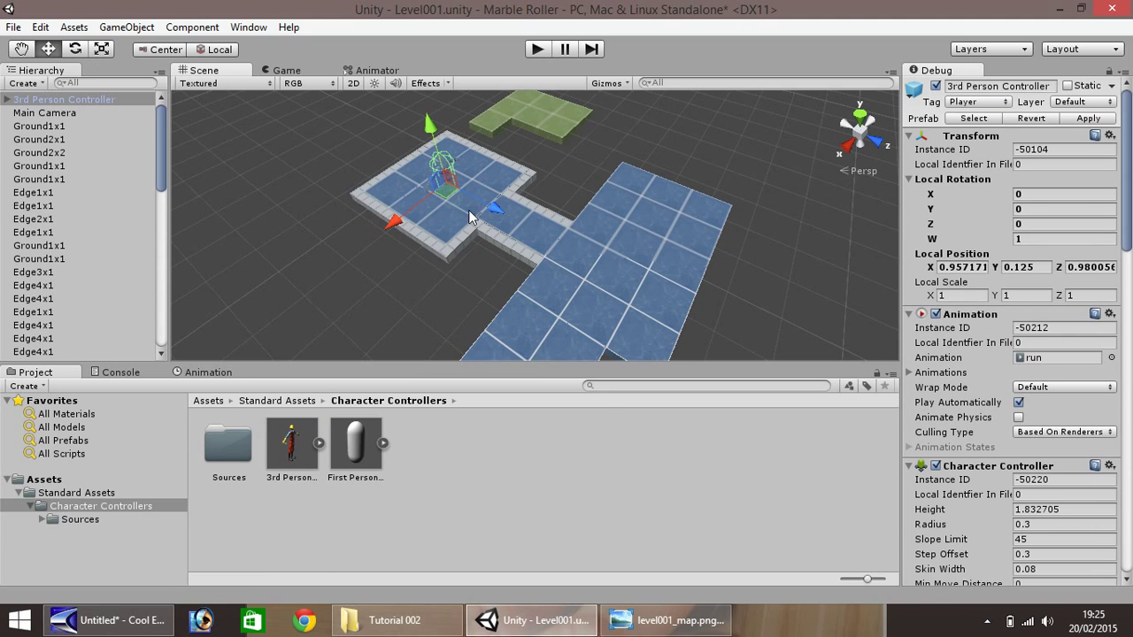
click(673, 622)
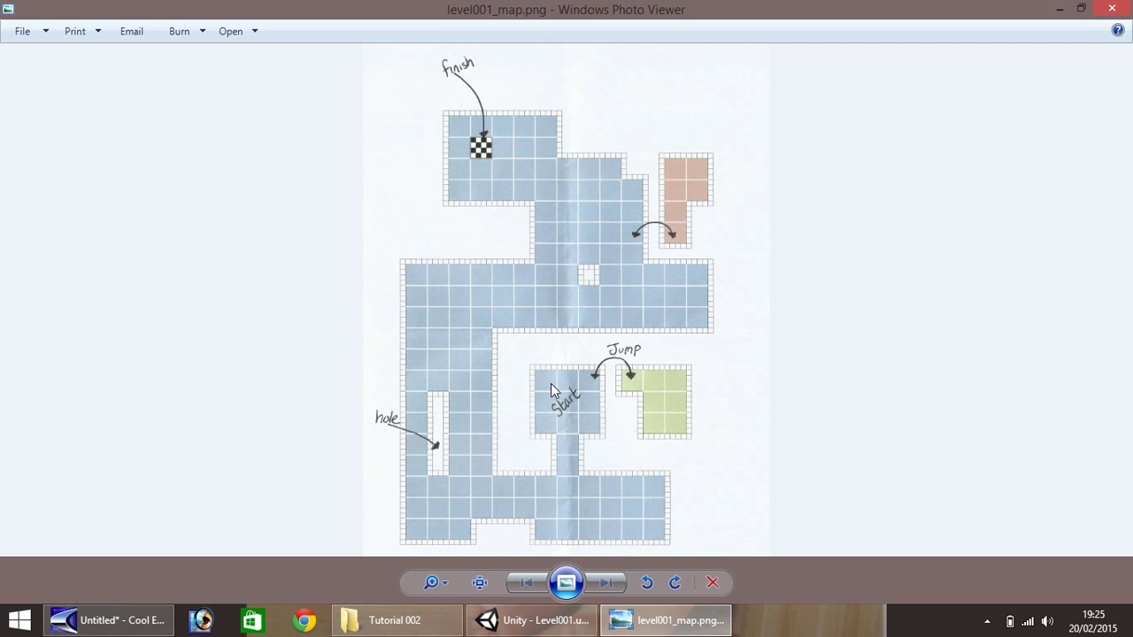
click(540, 620)
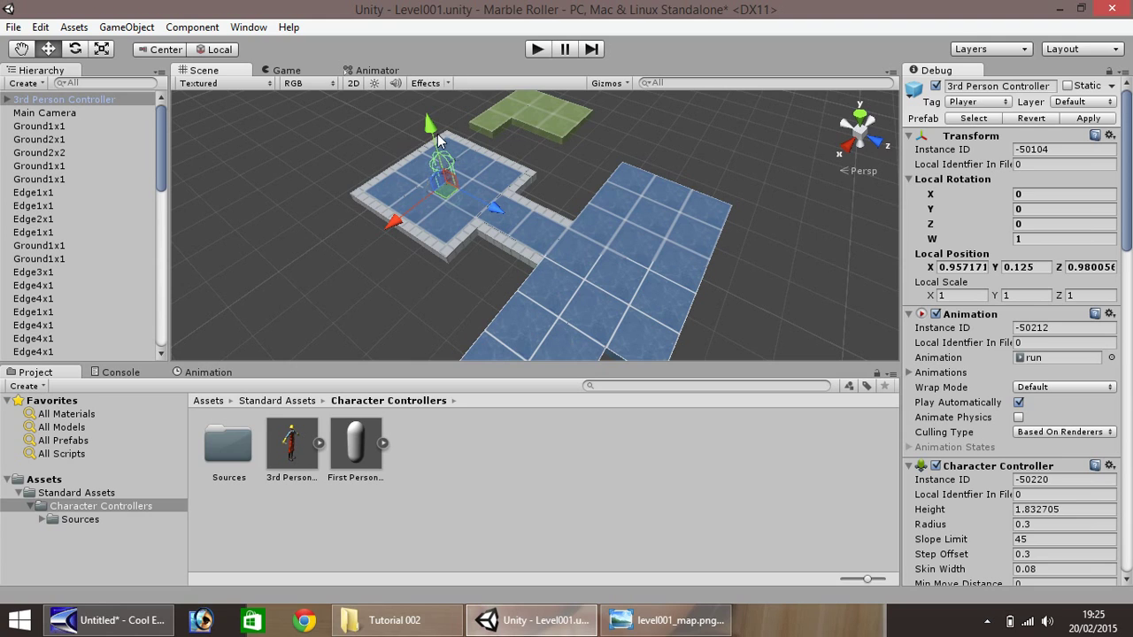
Step: Adjust the character's height so it stands on the platform at Y 1.07129
drag(432, 135, 428, 107)
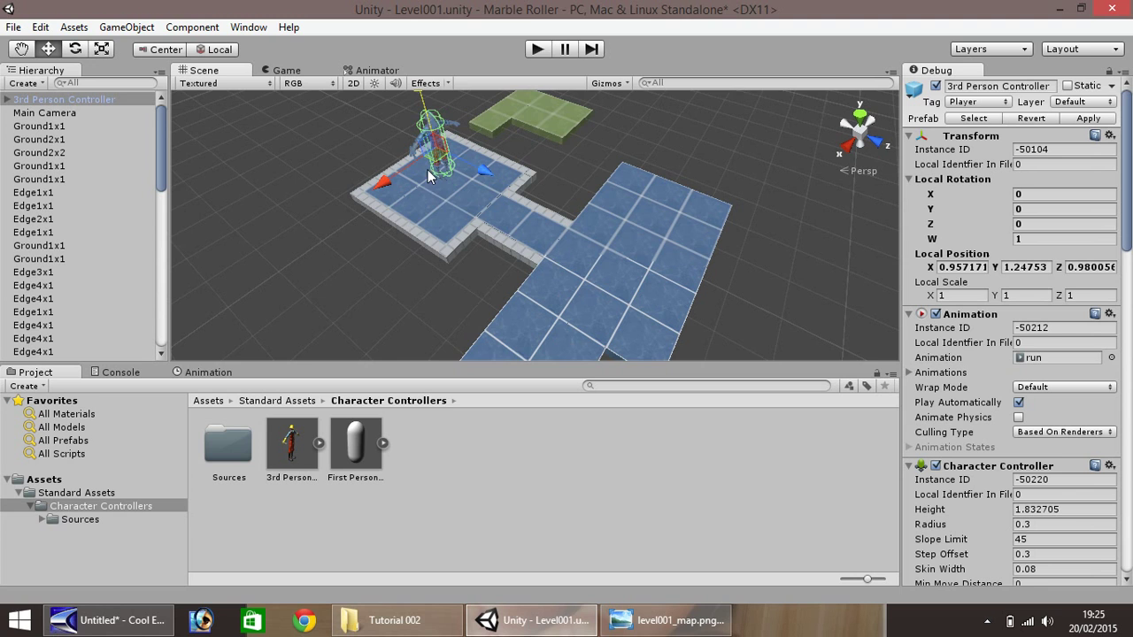
scroll(435, 213, up, 10)
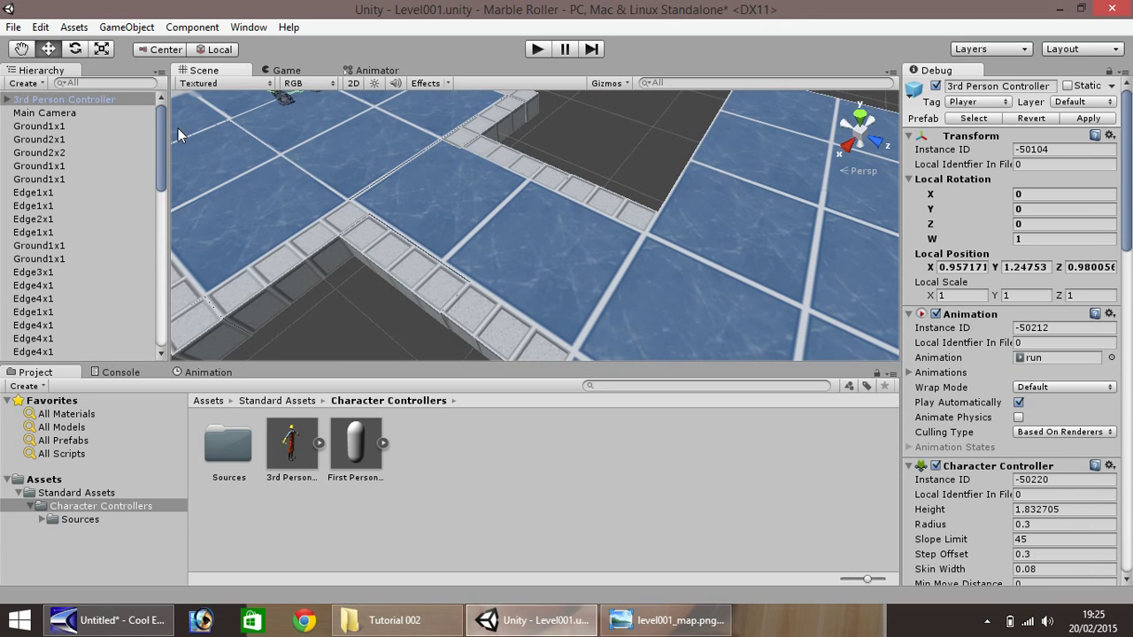
right_drag(239, 151, 336, 215)
scroll(336, 184, up, 8)
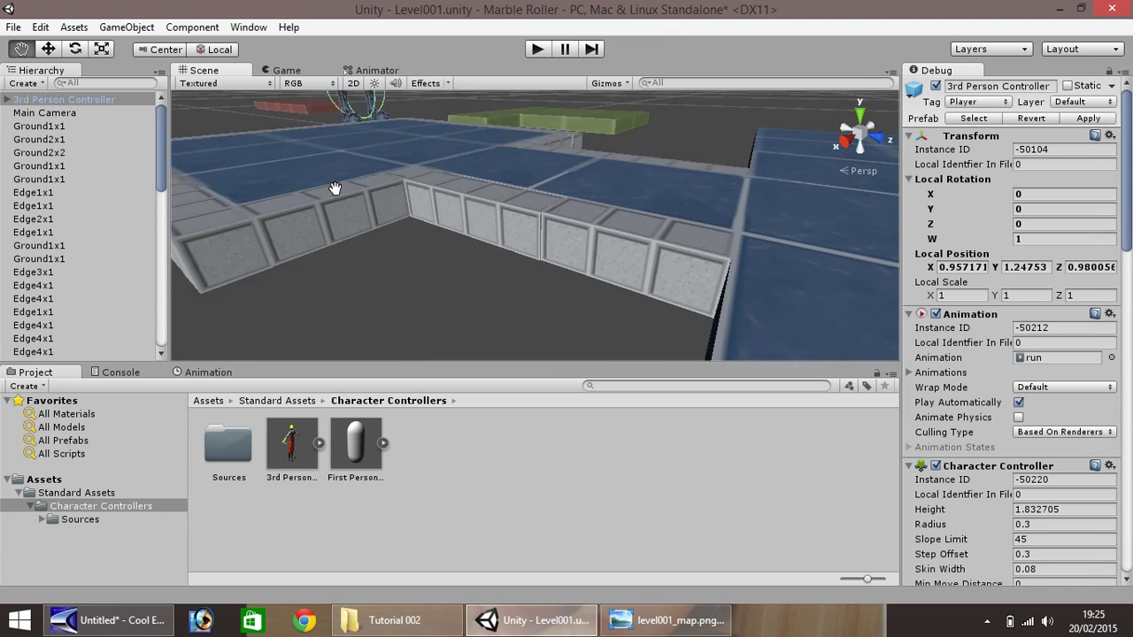
scroll(336, 172, down, 10)
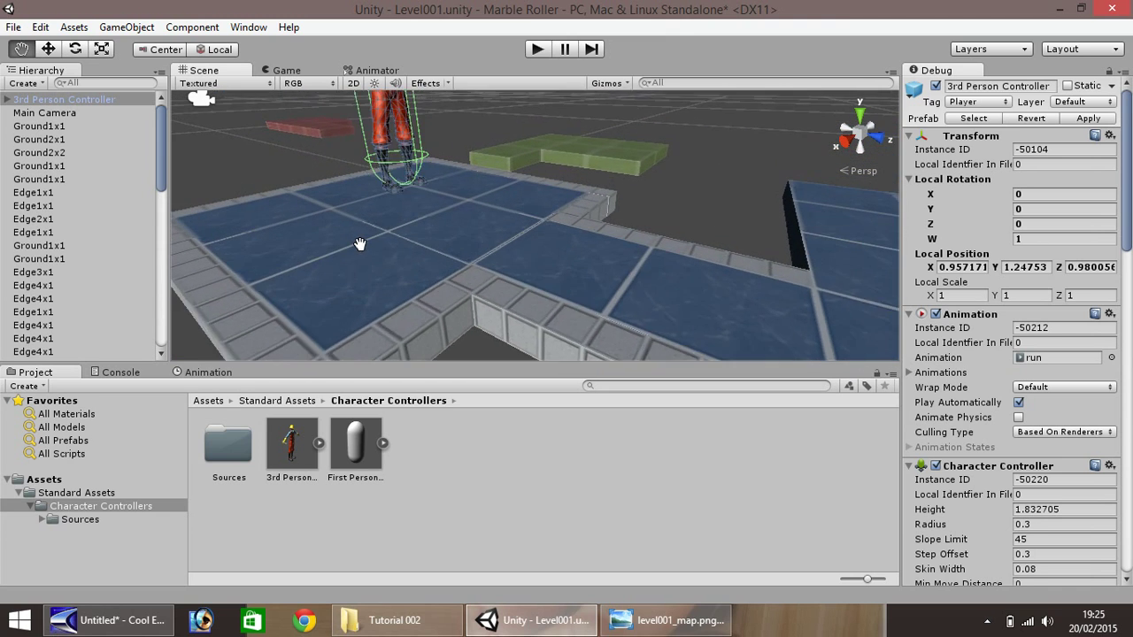
click(49, 50)
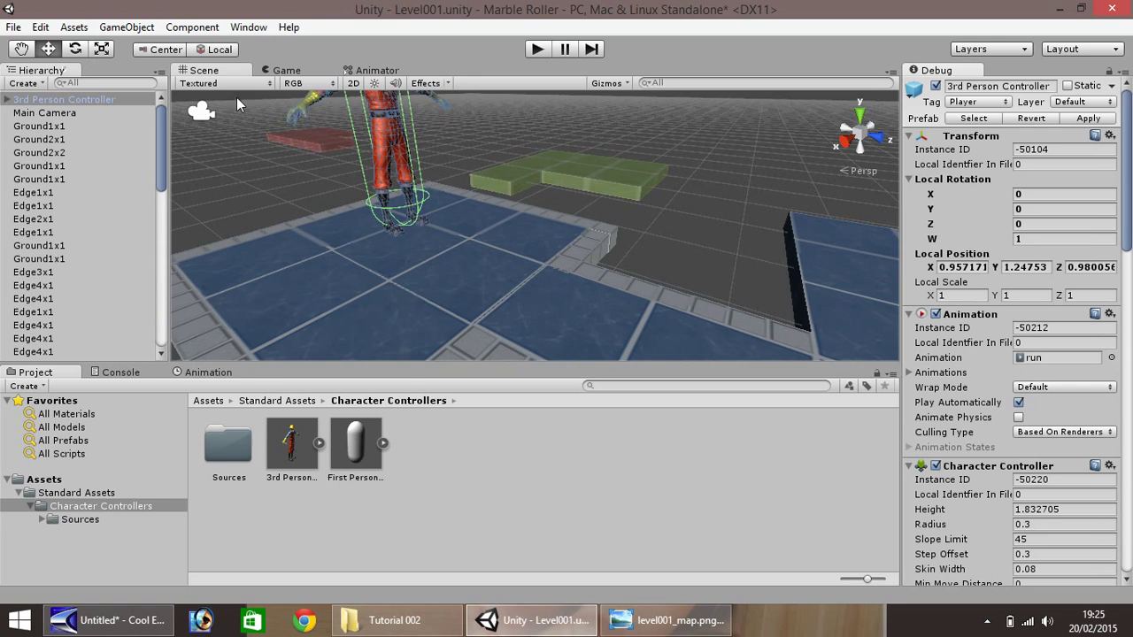
drag(383, 135, 387, 116)
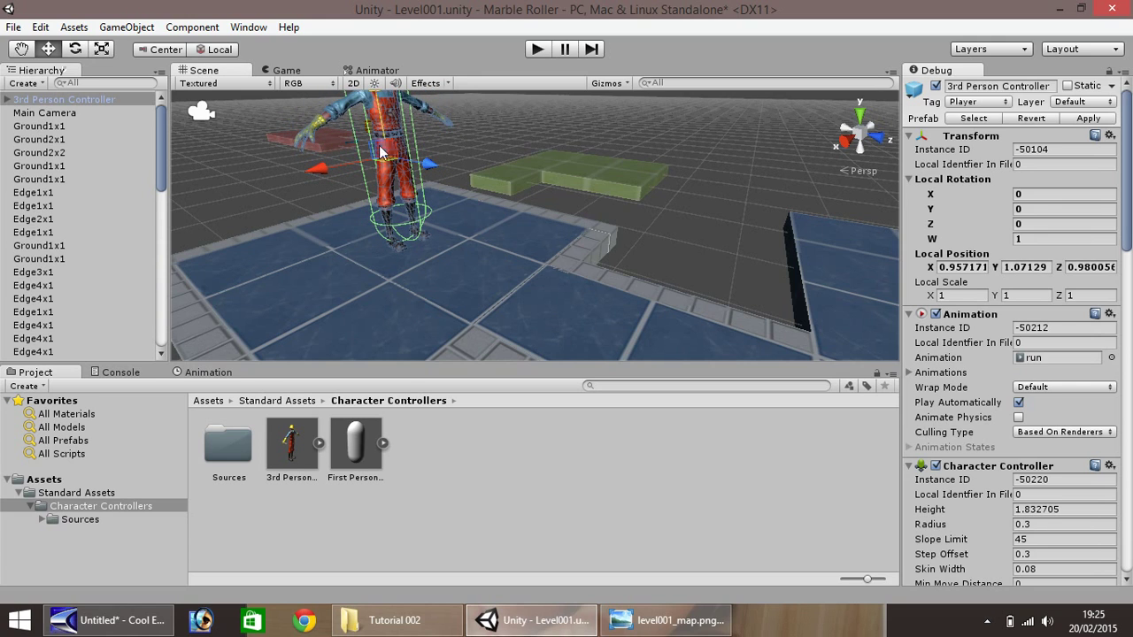
scroll(257, 214, down, 5)
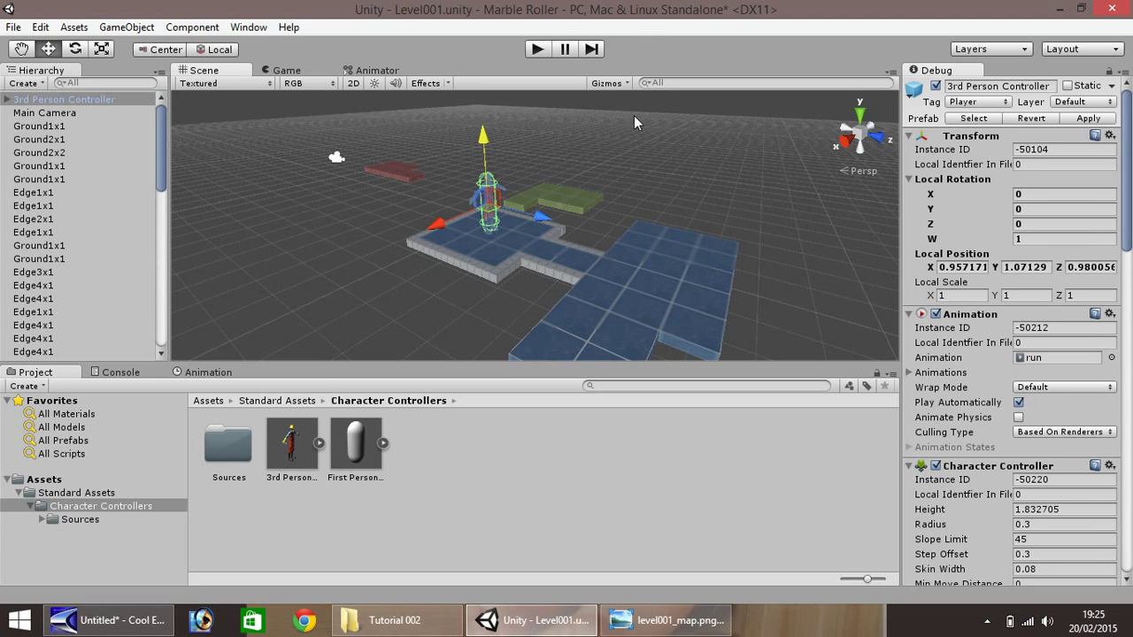
click(539, 49)
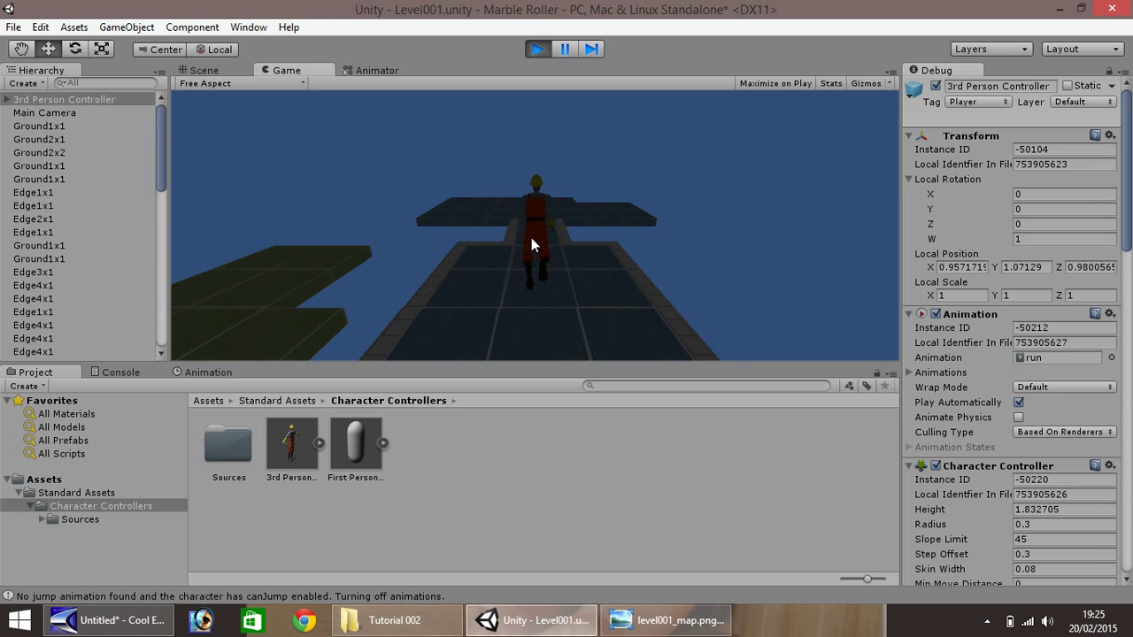
key(Up)
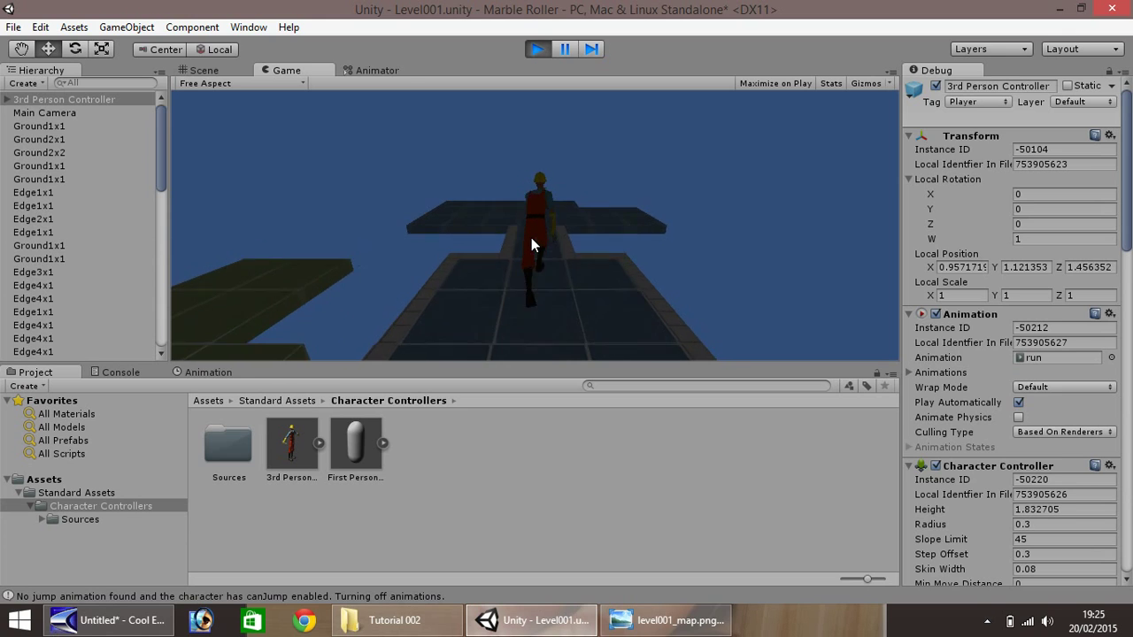
key(Right)
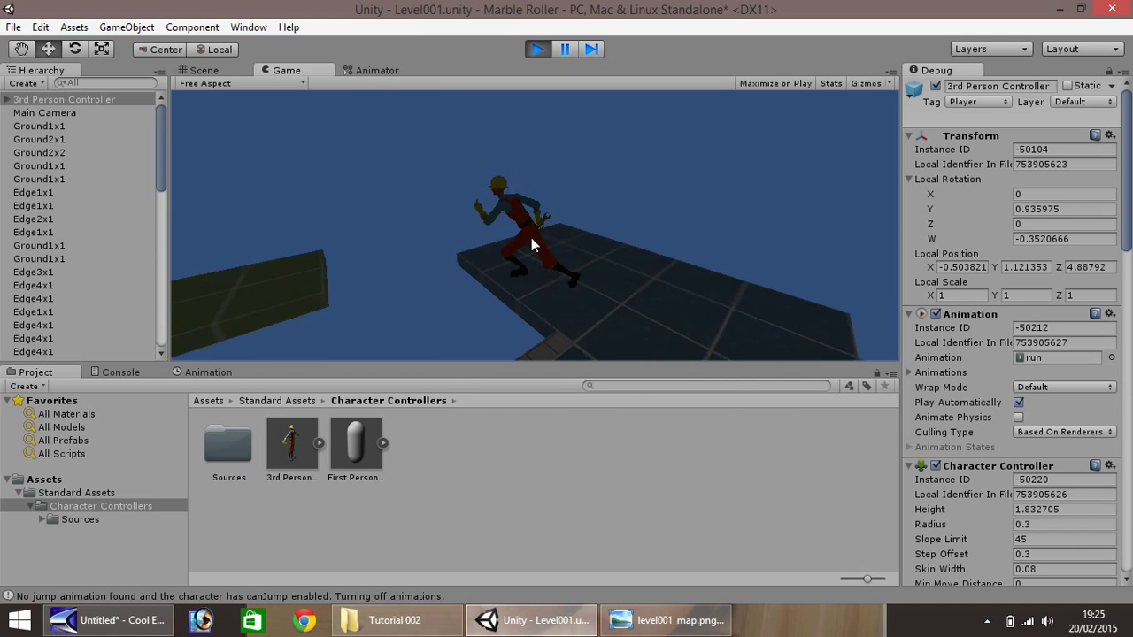
key(Right)
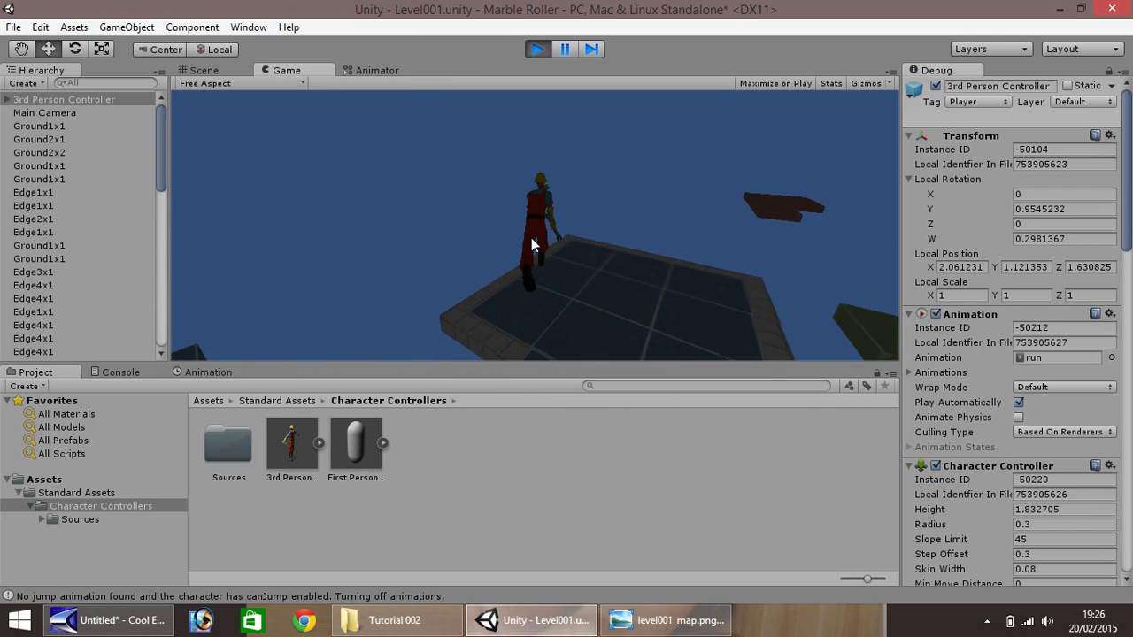
click(539, 48)
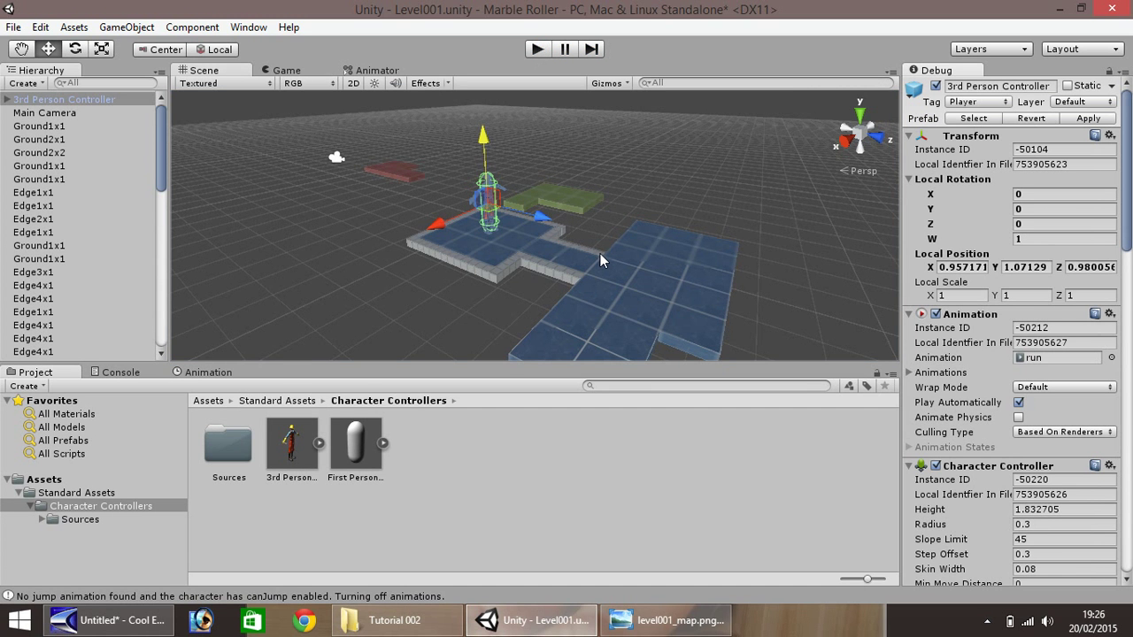
Step: Duplicate a Ground1x1 tile and place copies along X and Z, one at Z 5
scroll(586, 257, down, 1)
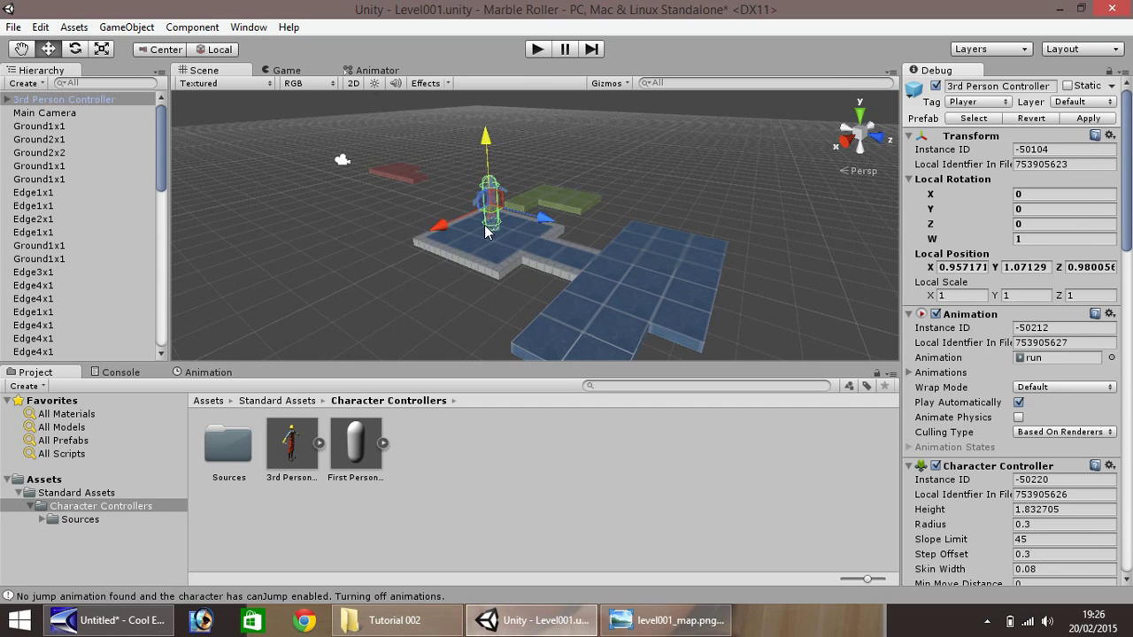
scroll(607, 316, down, 2)
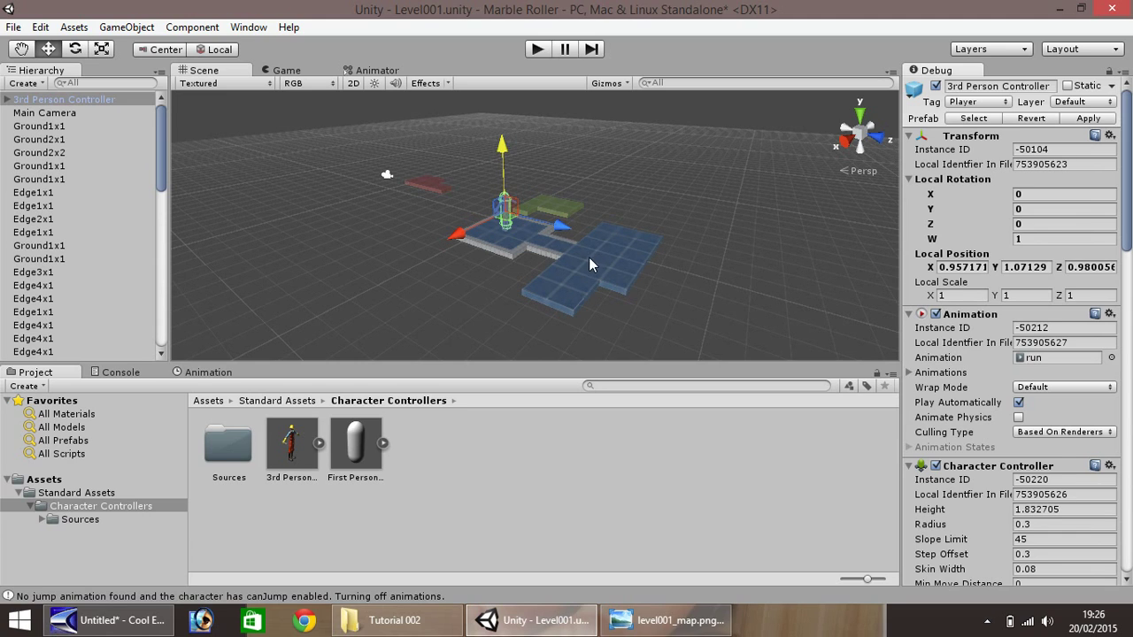
click(541, 289)
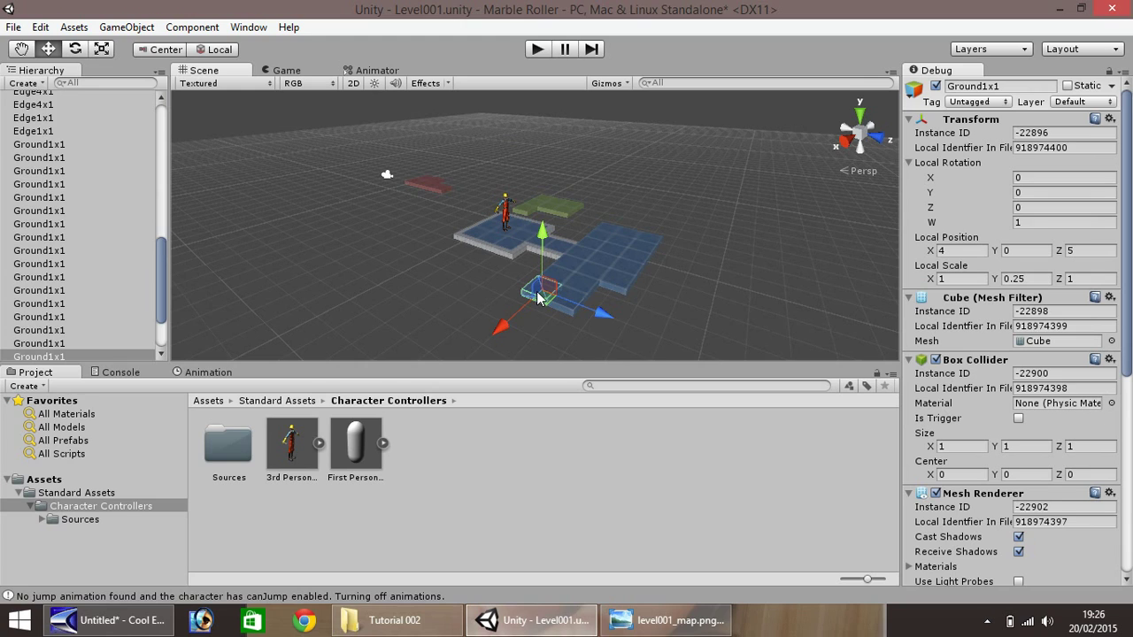
key(ctrl+d)
ctrl+drag(514, 321, 507, 354)
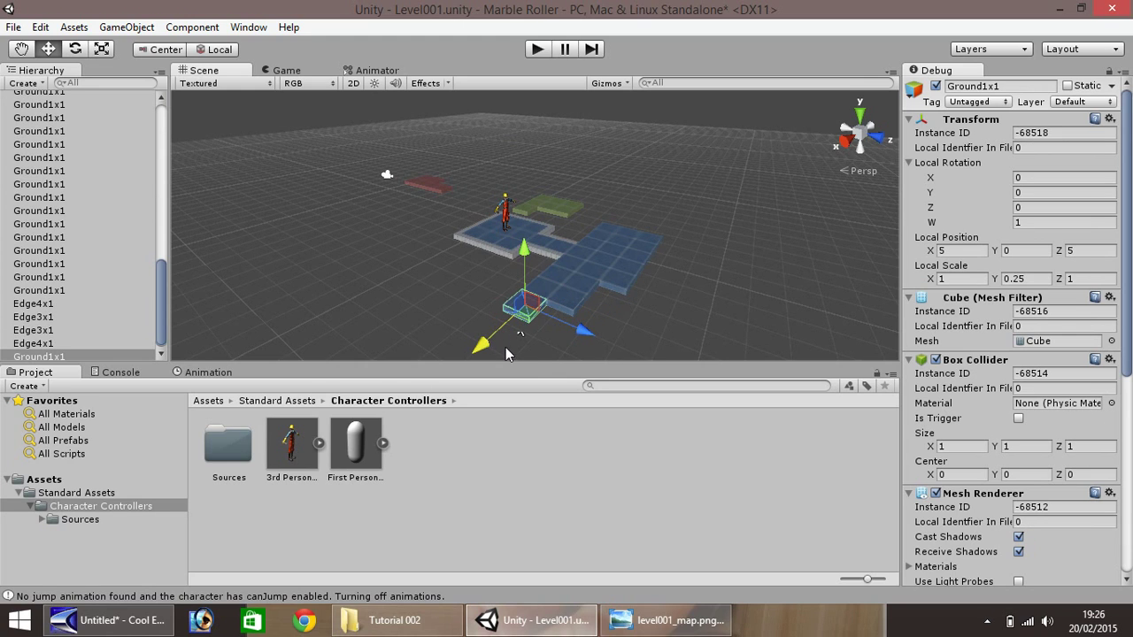
key(ctrl+d)
ctrl+drag(586, 333, 543, 351)
key(ctrl+d)
key(ctrl+d)
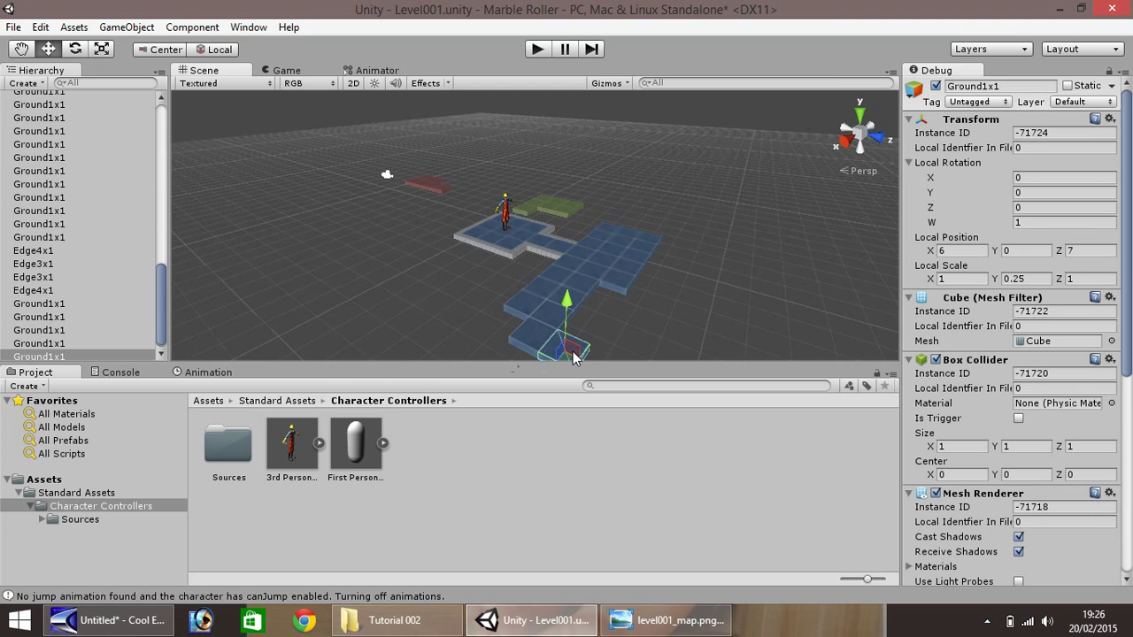
drag(573, 357, 552, 336)
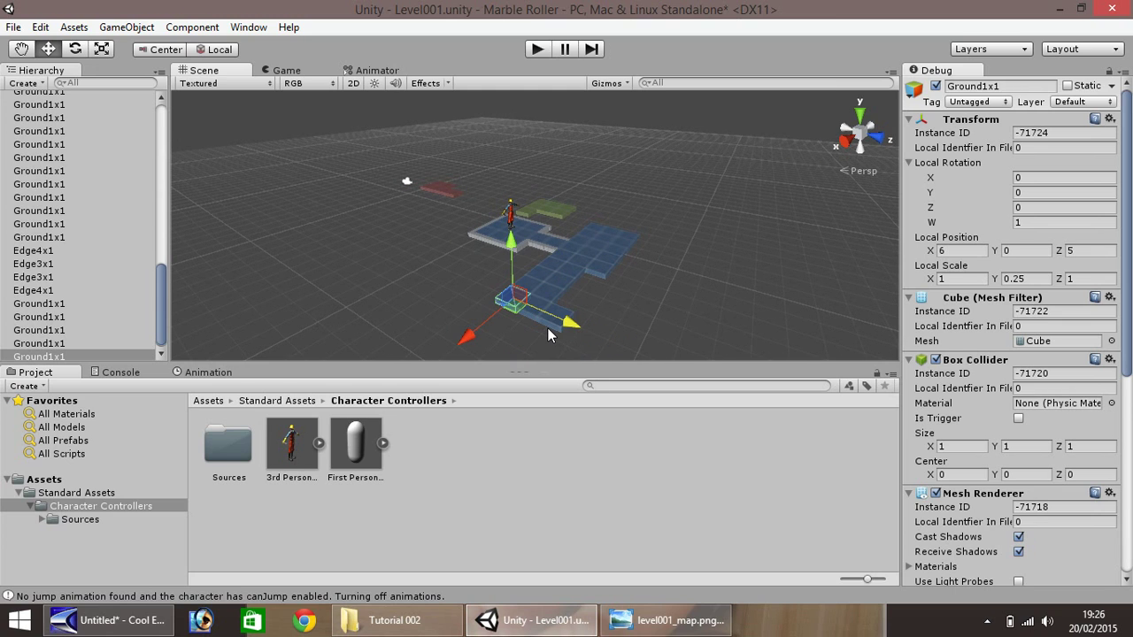
Step: Add more Ground1x1 copies out to X 7 and X 8, then view the level001_map.png sketch
key(ctrl+d)
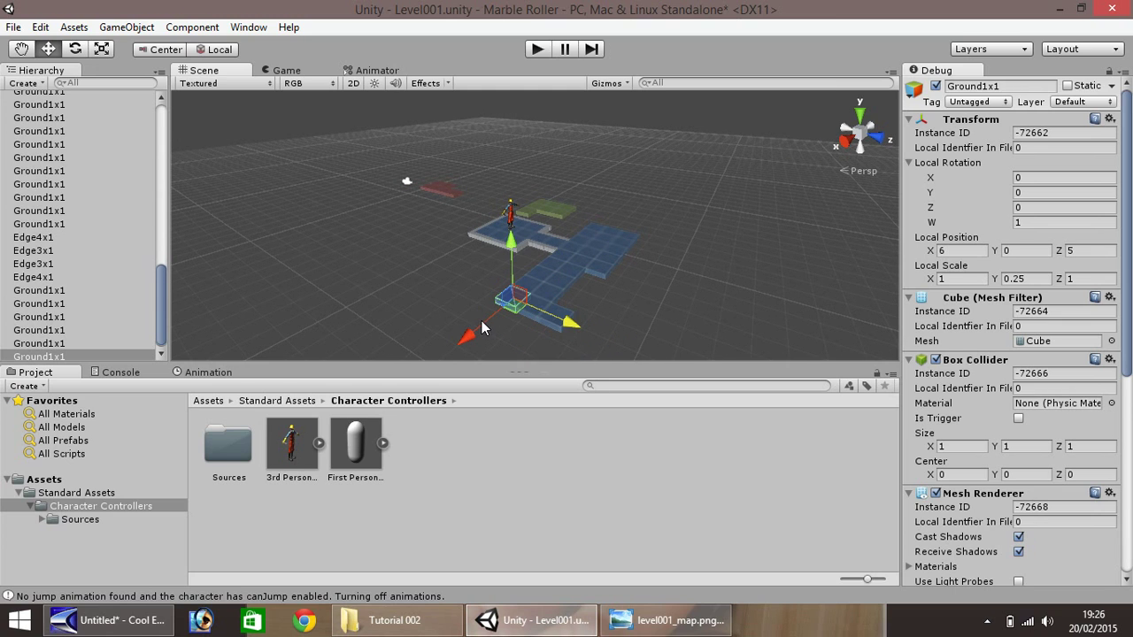
drag(481, 328, 469, 338)
key(ctrl+d)
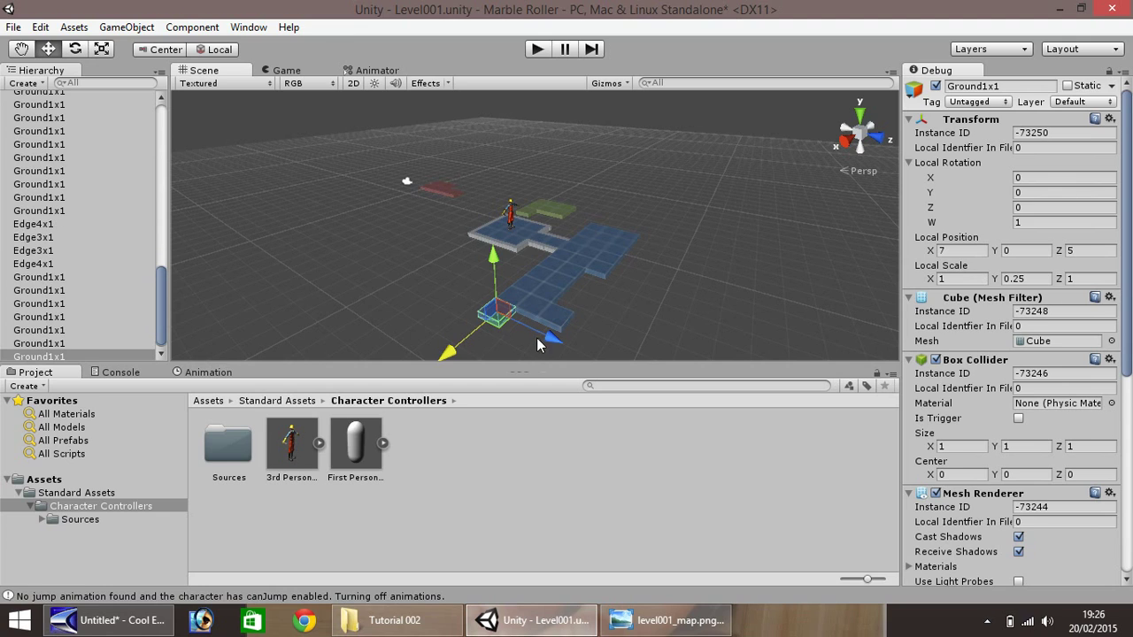
mouse_move(563, 344)
mouse_down()
mouse_move(583, 355)
mouse_move(553, 342)
mouse_up()
key(ctrl+d)
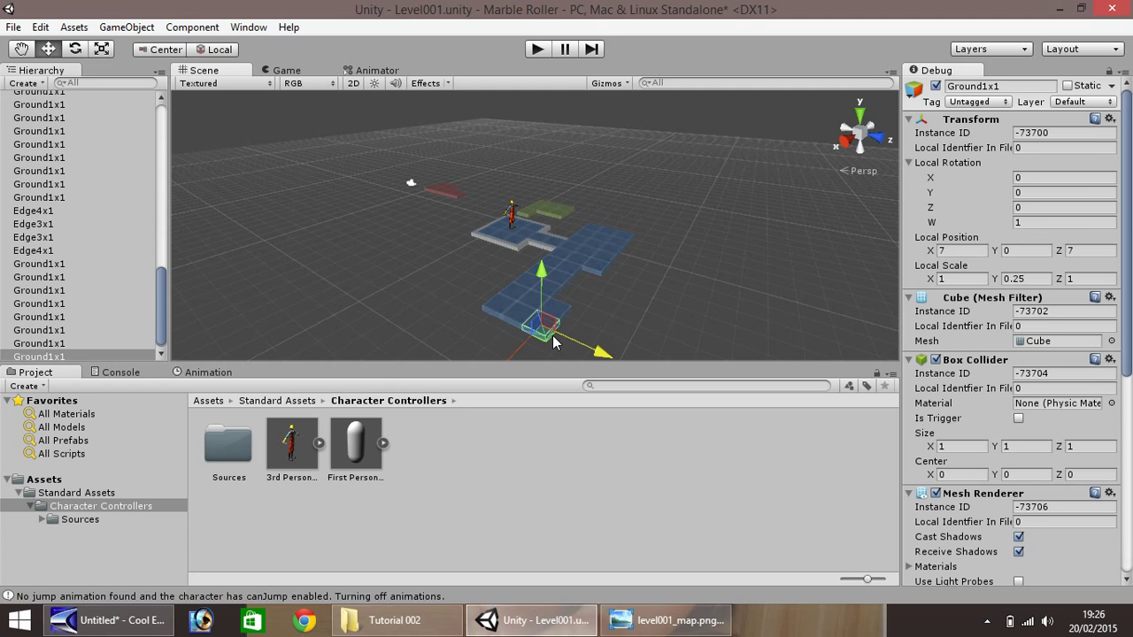
key(ctrl+d)
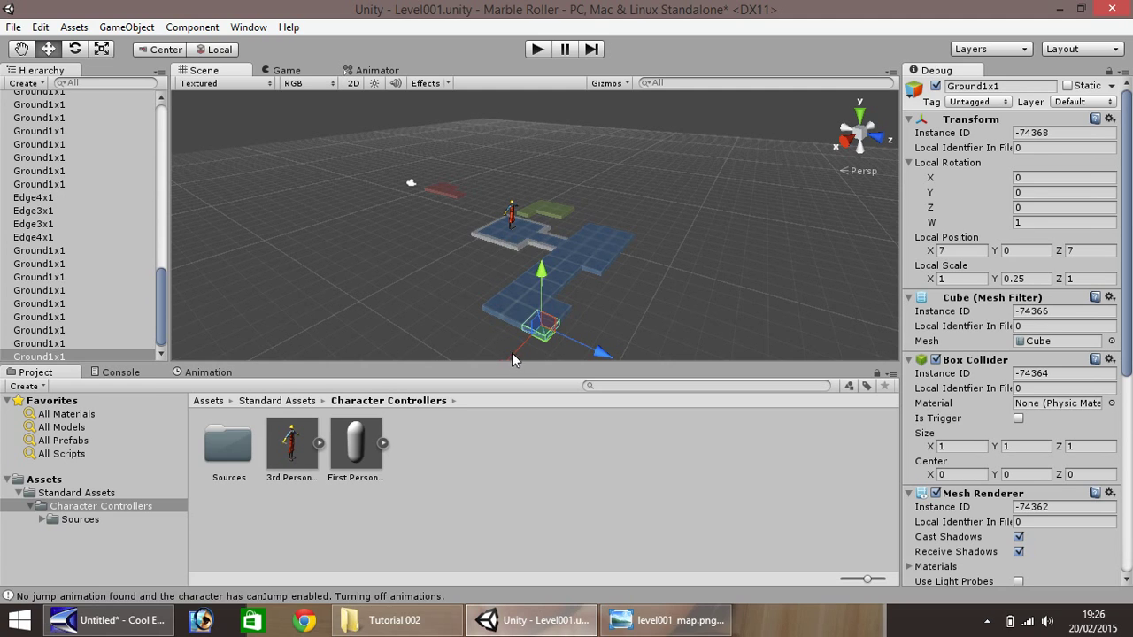
drag(518, 357, 542, 354)
key(ctrl+d)
key(ctrl+d)
click(666, 620)
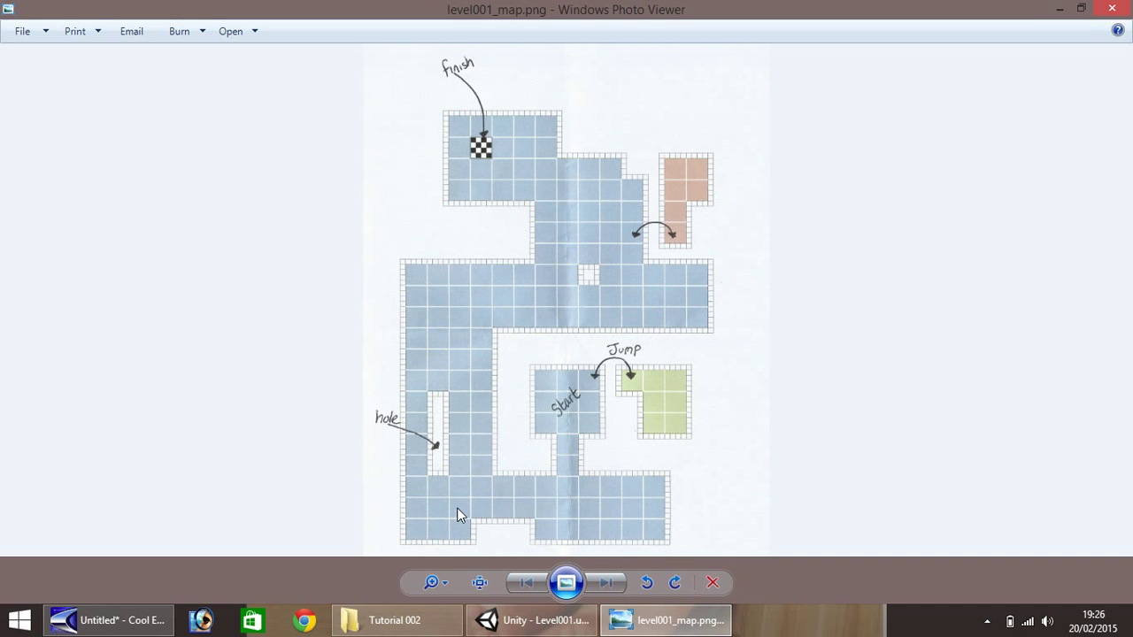
Step: Place a Ground1x1 copy at Z 3, checking it against the level map sketch
click(630, 628)
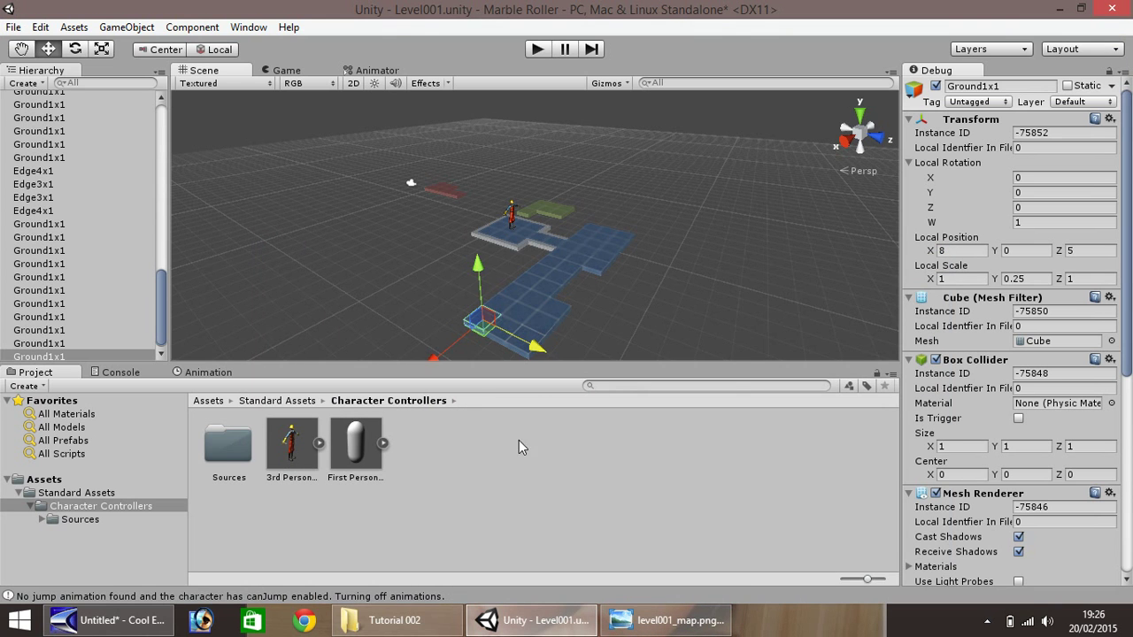
key(ctrl+d)
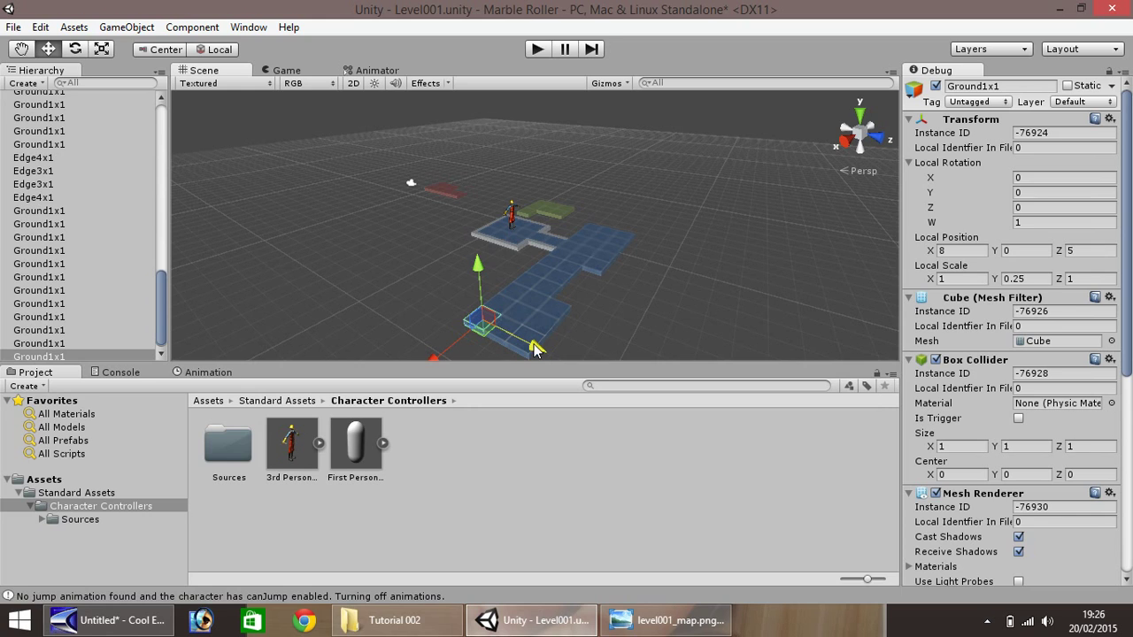
ctrl+drag(536, 349, 452, 306)
key(ctrl+d)
key(ctrl+d)
key(ctrl+d)
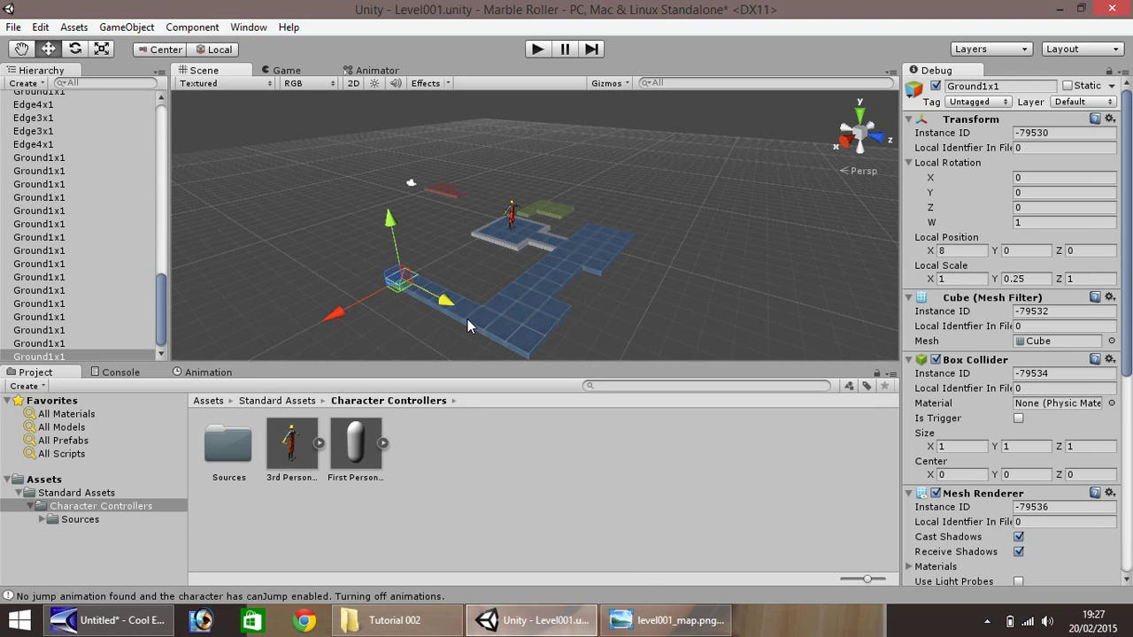
key(alt+Tab)
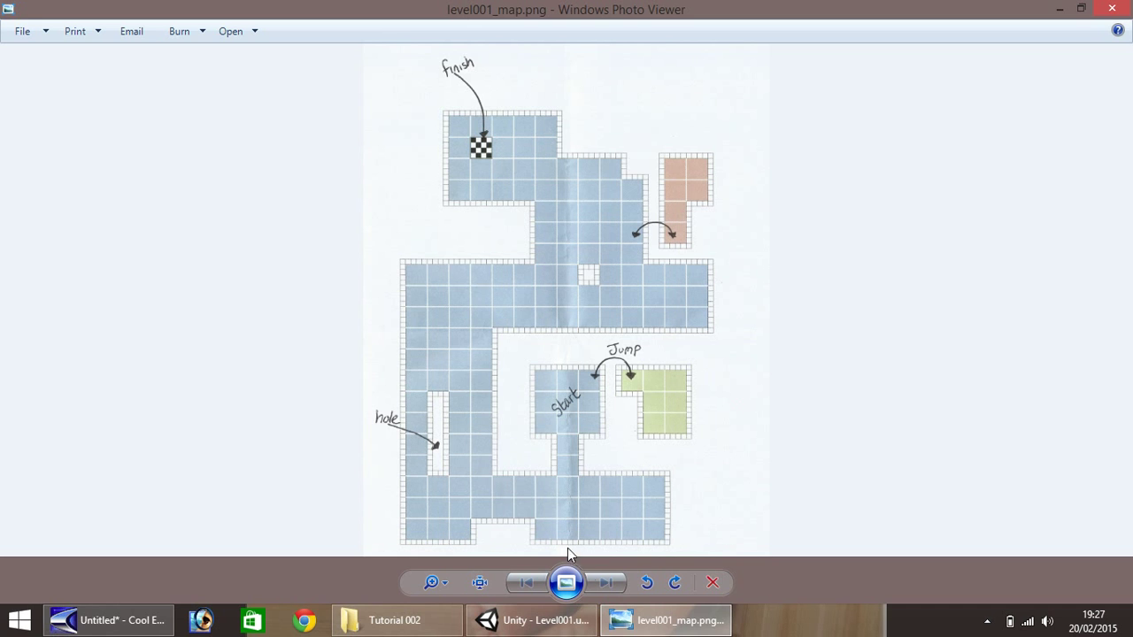
click(666, 619)
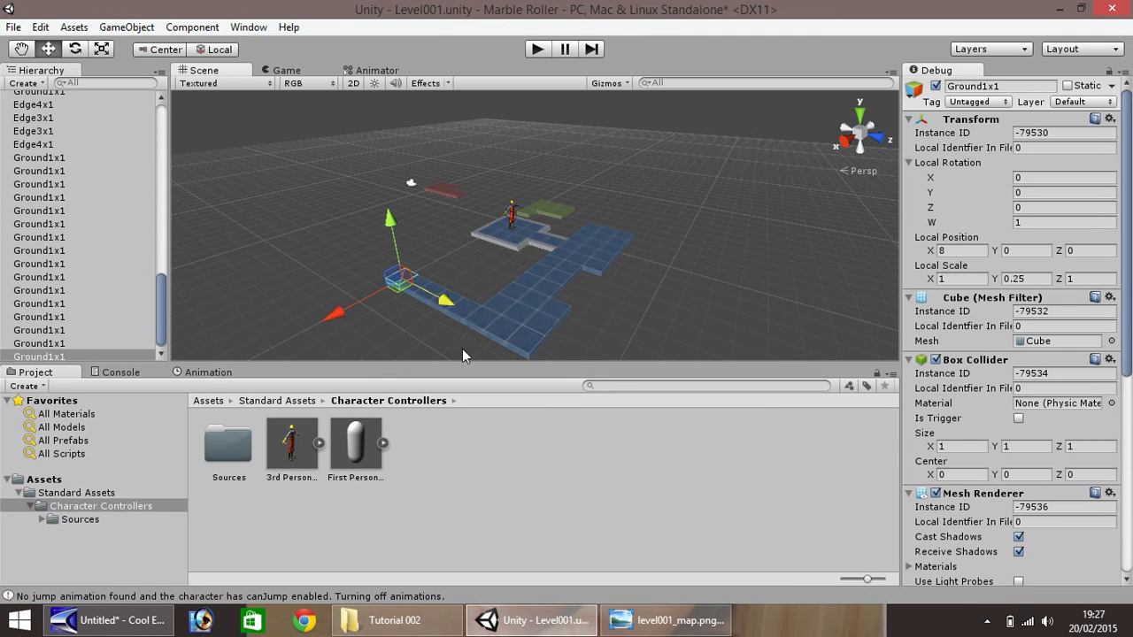
scroll(462, 349, up, 3)
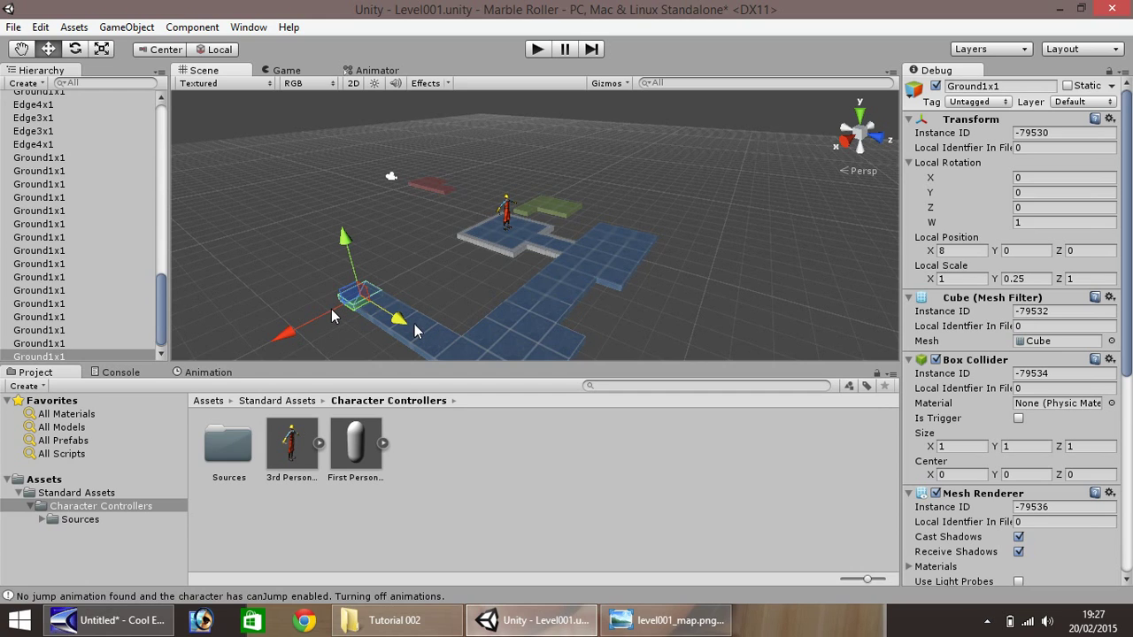
Step: Lay more Ground1x1 copies at X 7, Z 1, X 6 and Z 3 to continue the loop
key(ctrl+d)
ctrl+drag(313, 317, 372, 299)
key(ctrl+d)
key(ctrl+d)
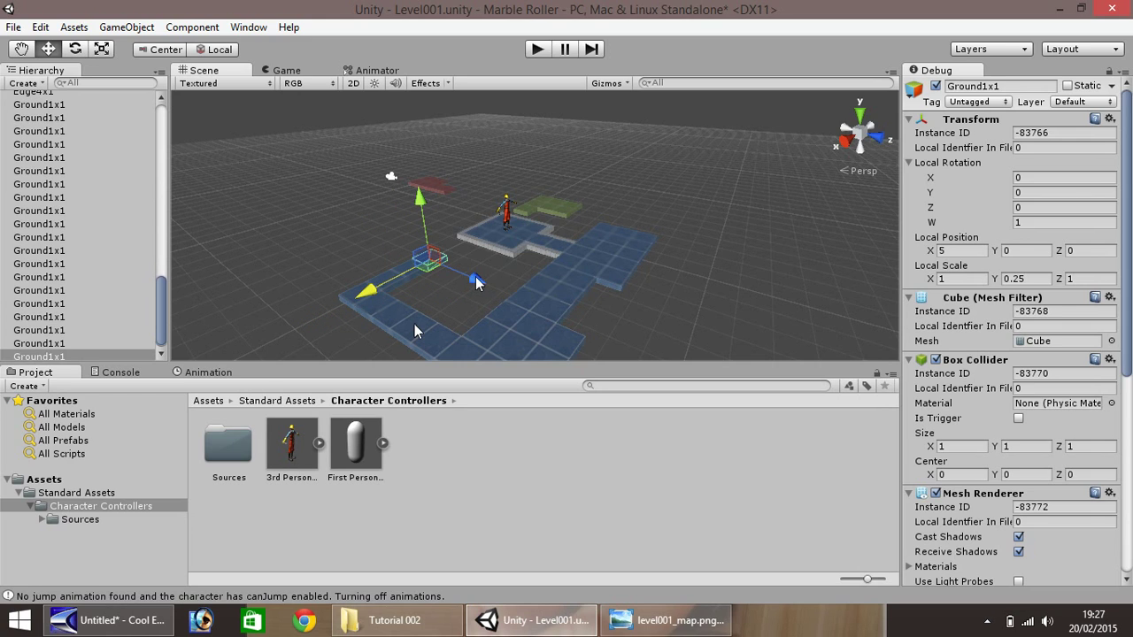
ctrl+drag(478, 281, 548, 319)
key(ctrl+d)
key(ctrl+d)
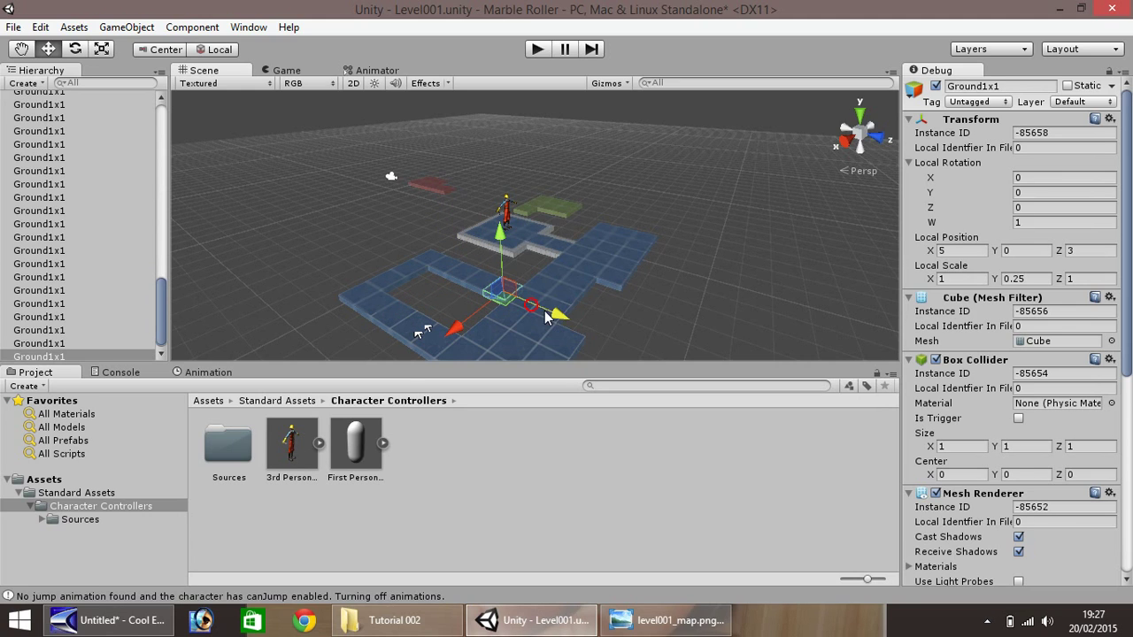
key(ctrl+d)
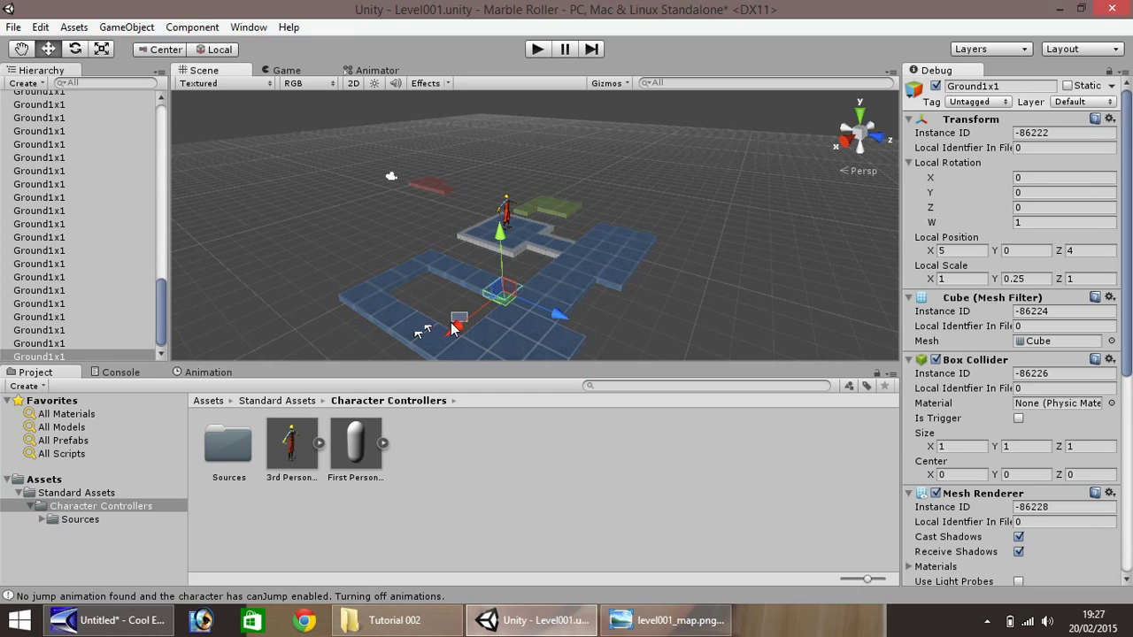
ctrl+drag(455, 326, 443, 337)
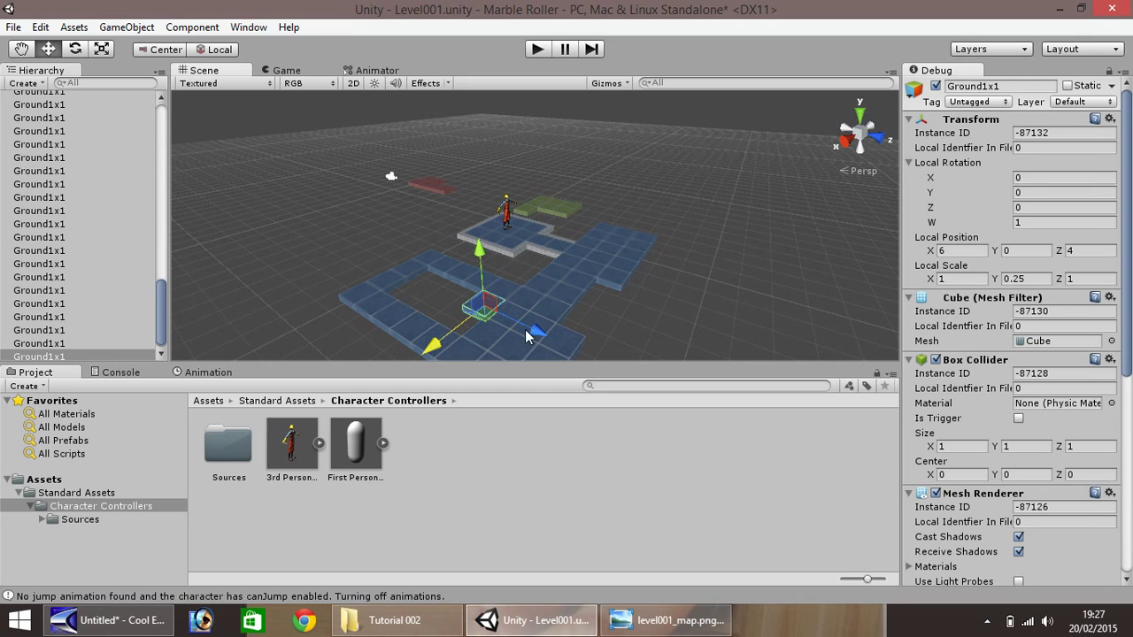
key(ctrl+d)
ctrl+drag(537, 329, 470, 310)
key(ctrl+d)
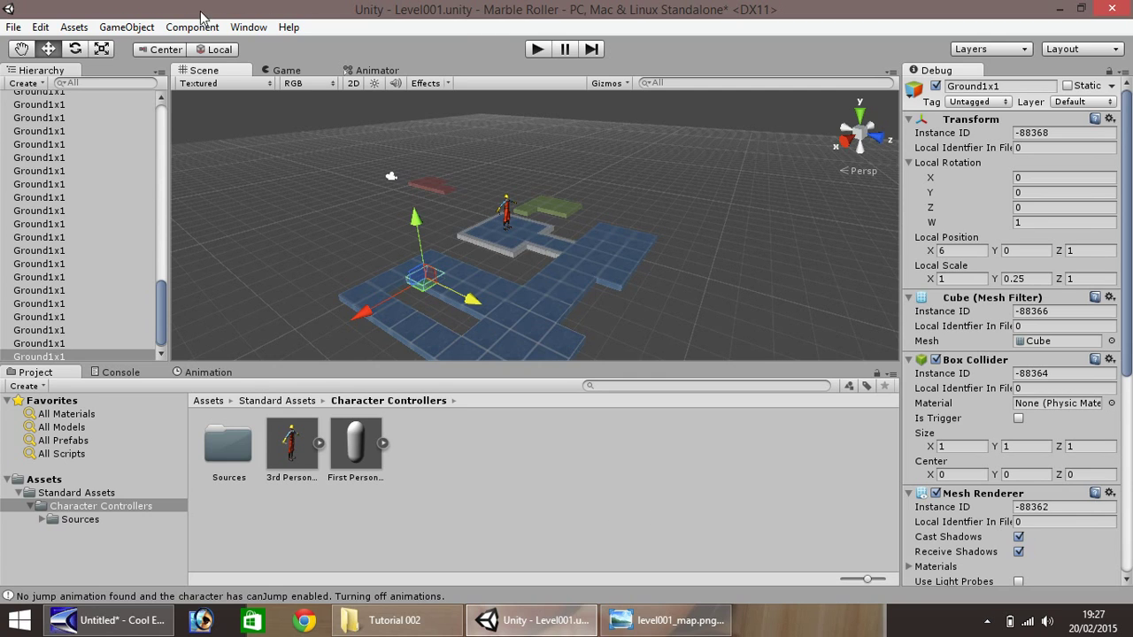
Step: Add a Point light, raise it above the floor and set its Range to 25
click(128, 29)
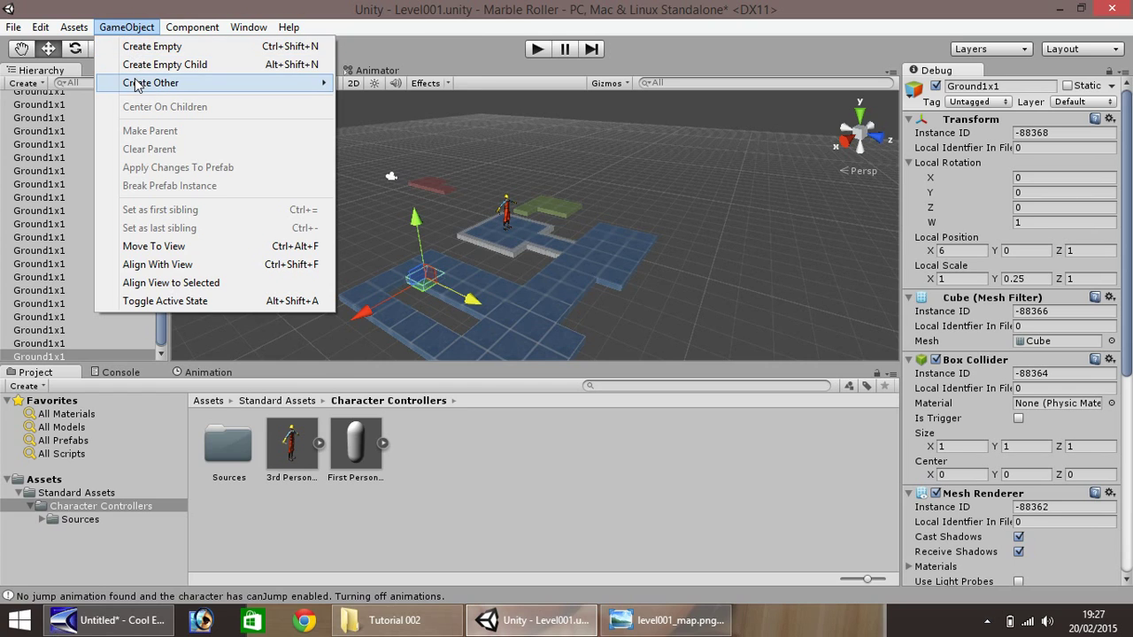
mouse_move(128, 83)
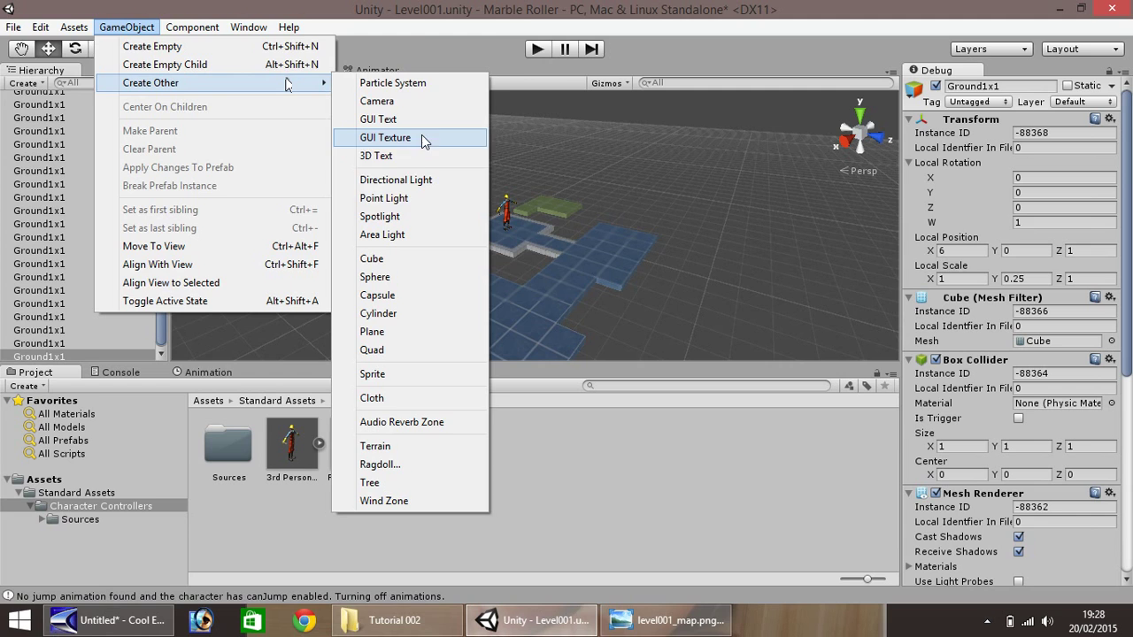
click(400, 199)
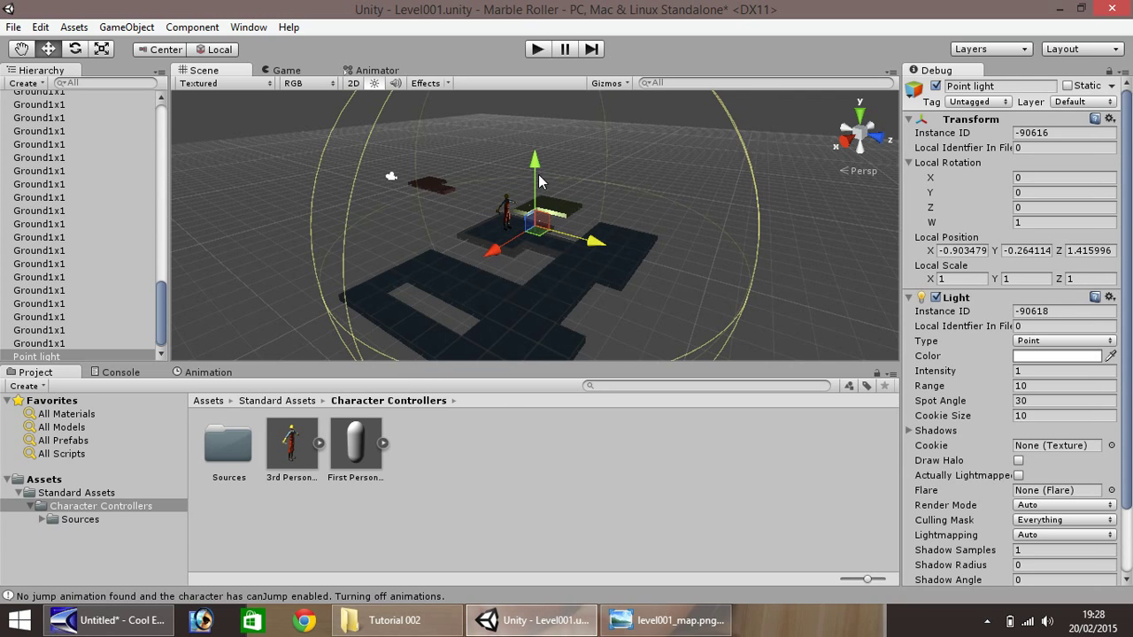
drag(537, 182, 544, 82)
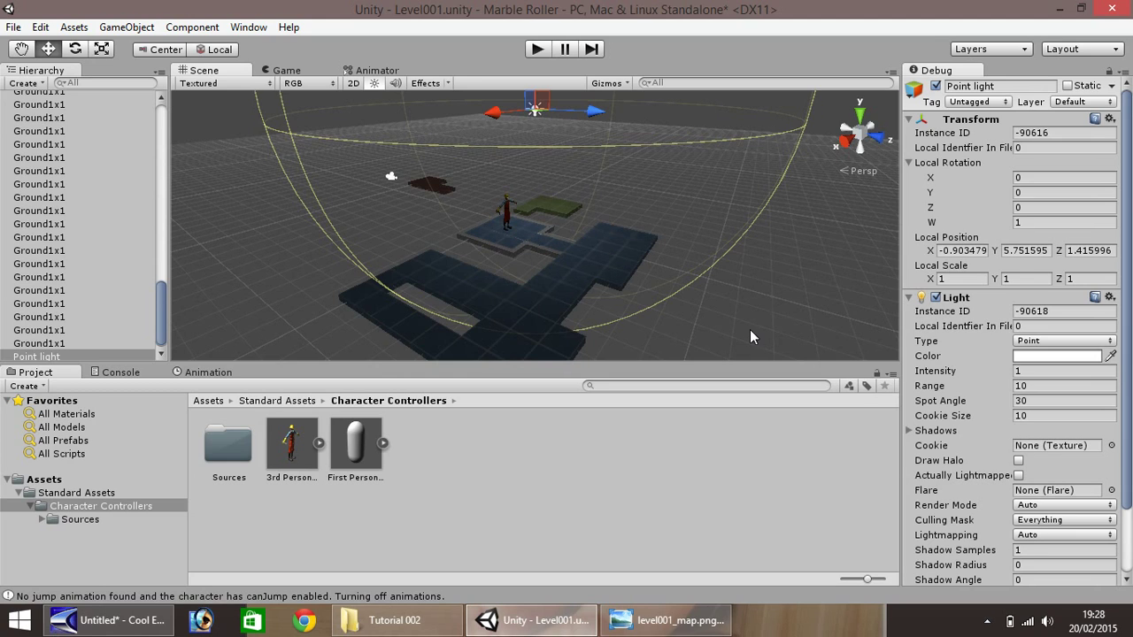
click(1037, 387)
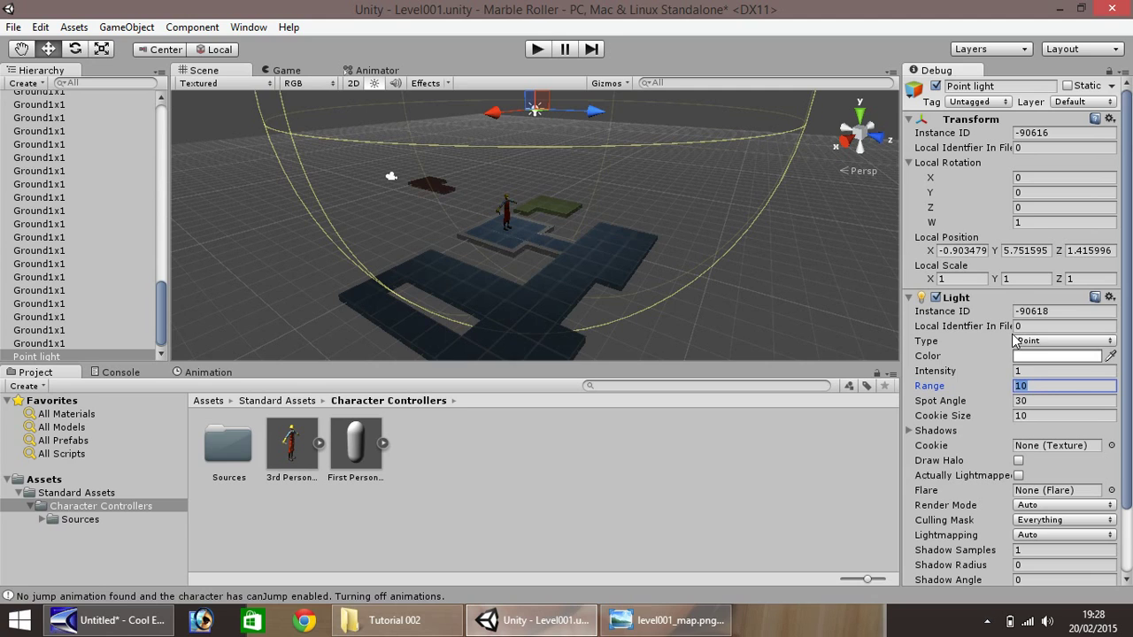
text(25)
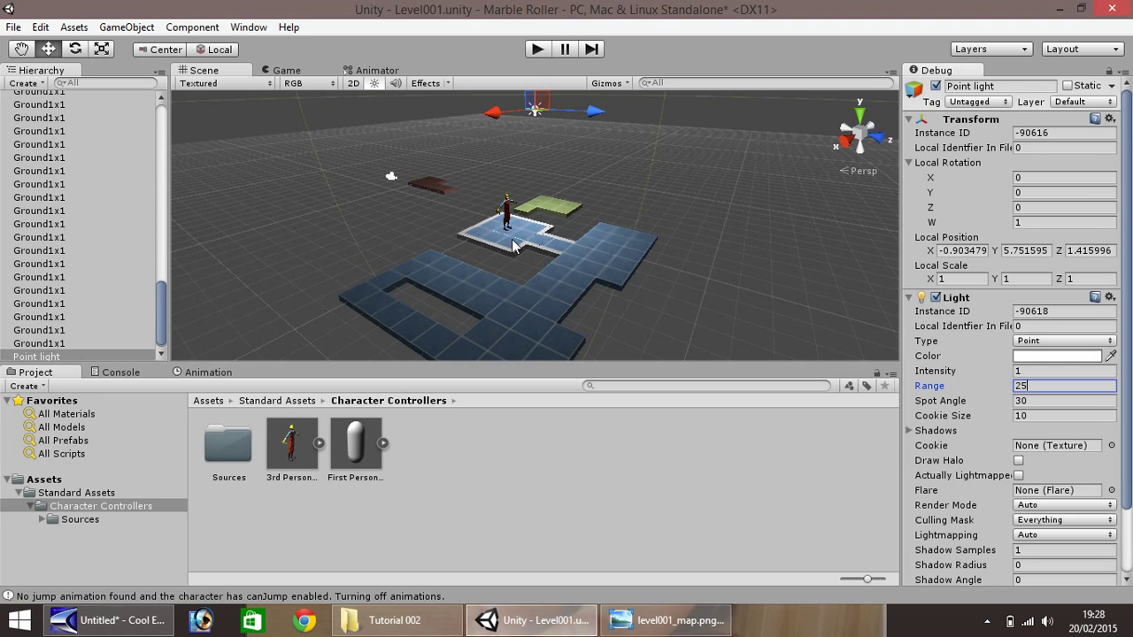
Step: Lift the point light higher, to about Y 15.76, and increase its Range to 50
scroll(448, 237, up, 1)
scroll(447, 237, down, 5)
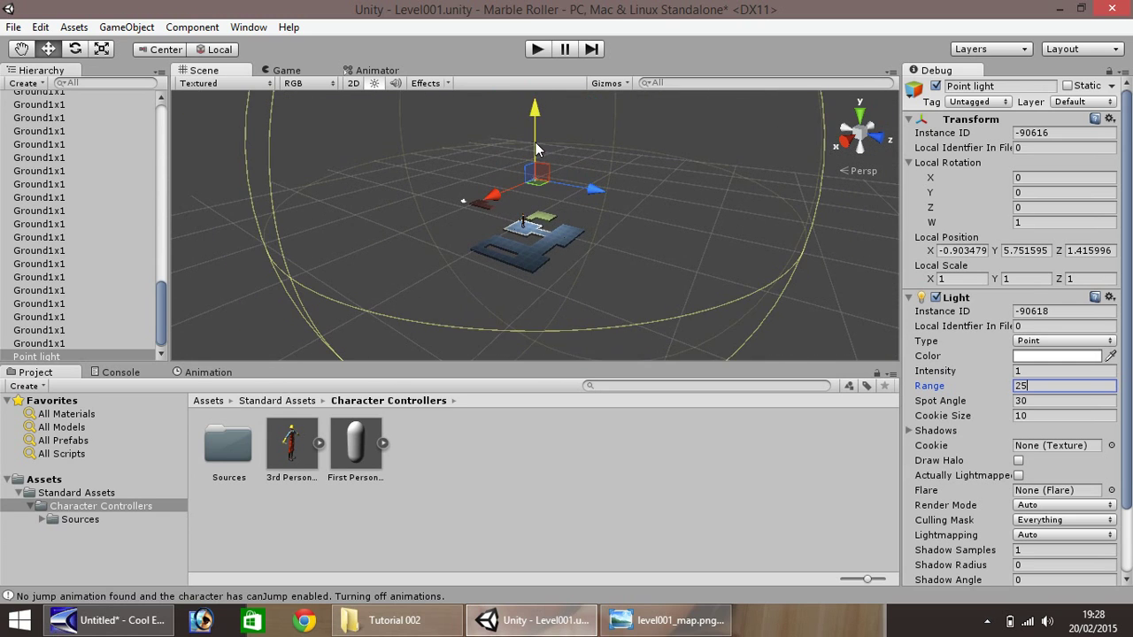
drag(535, 142, 532, 64)
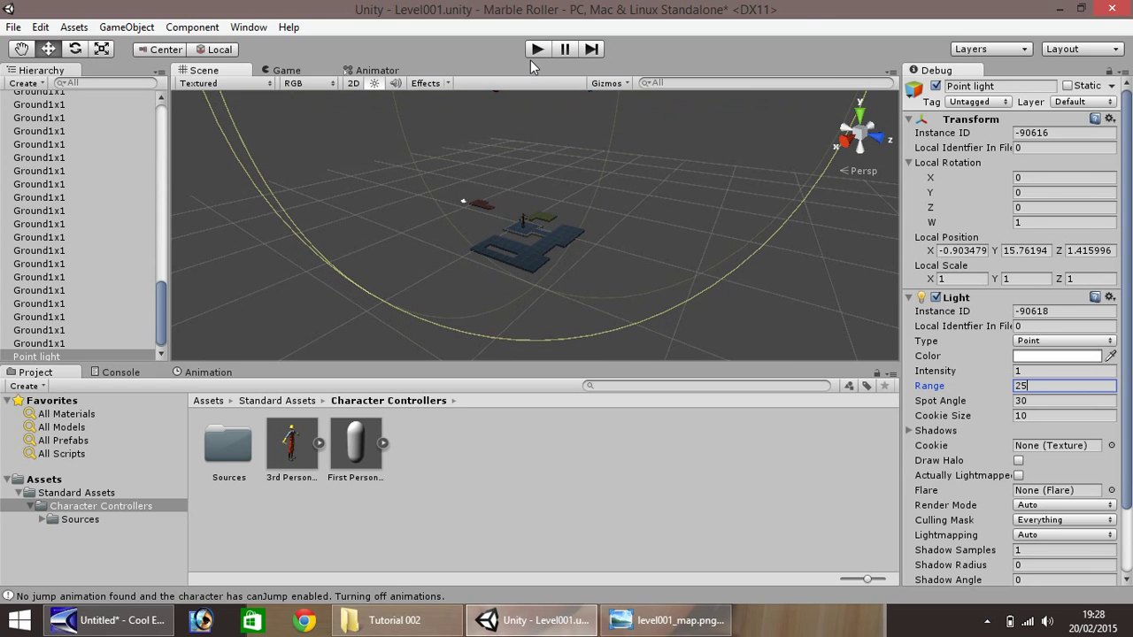
click(993, 392)
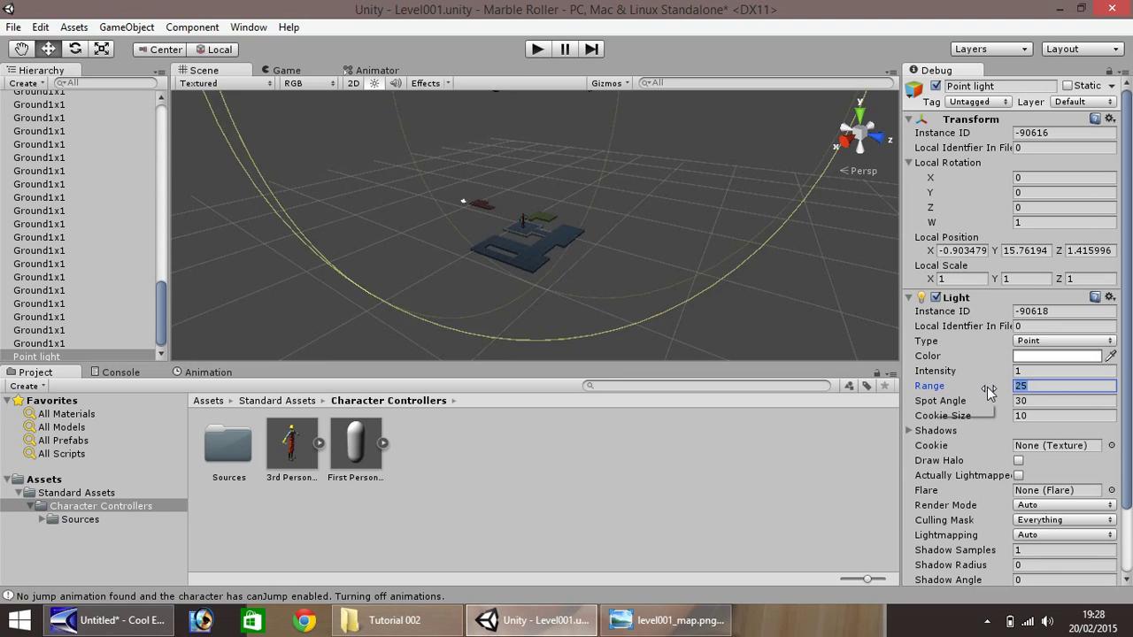
text(50)
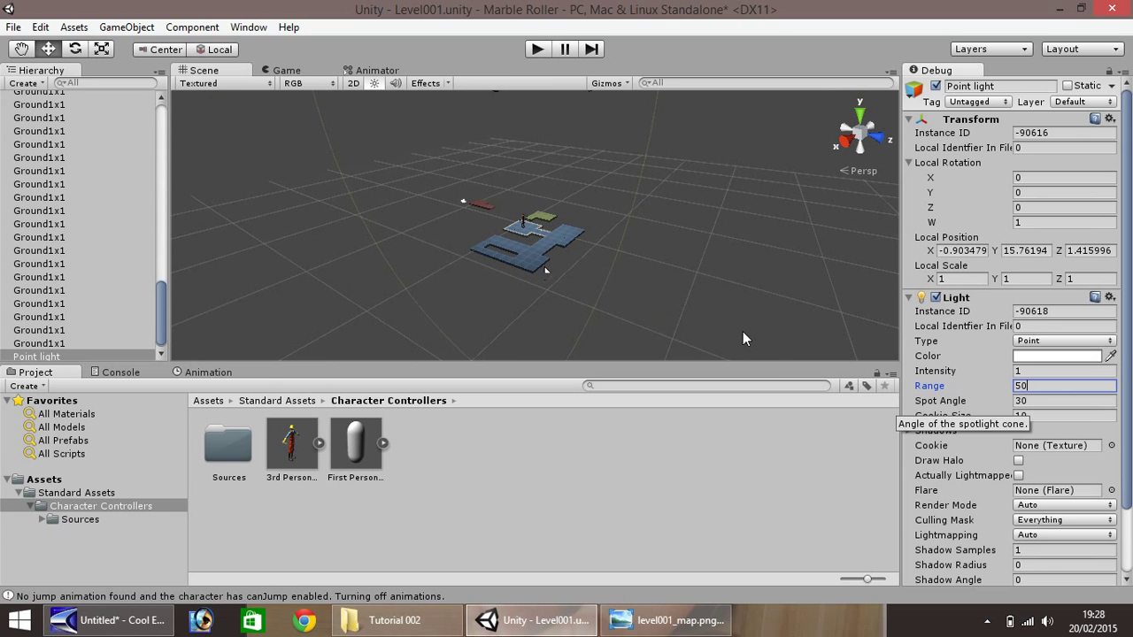
scroll(477, 232, up, 2)
scroll(477, 232, up, 2)
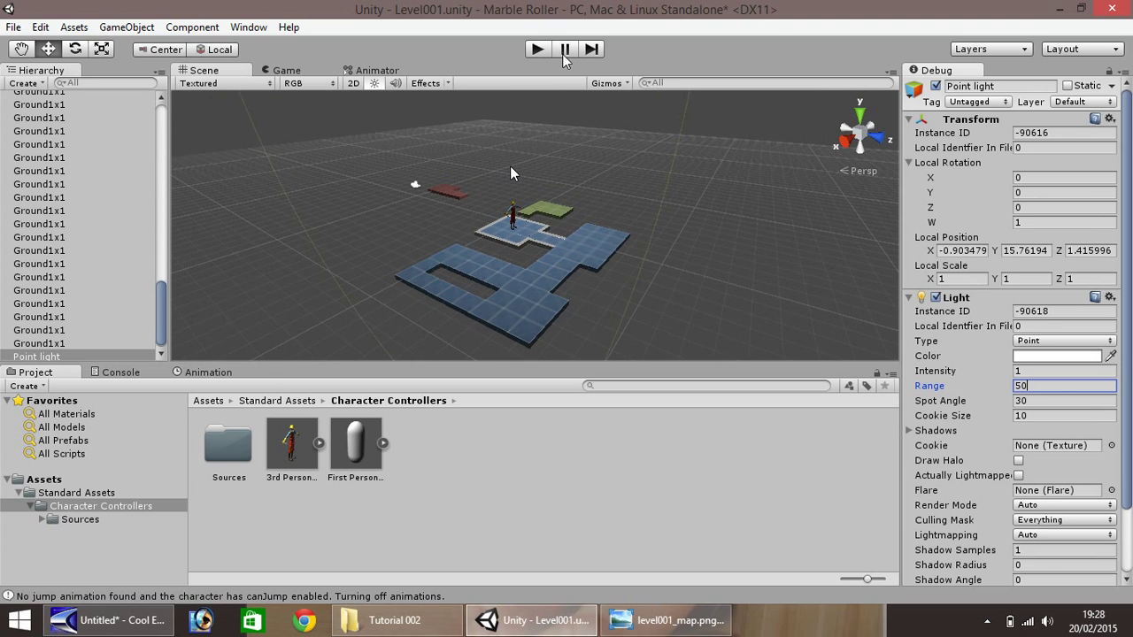
click(536, 50)
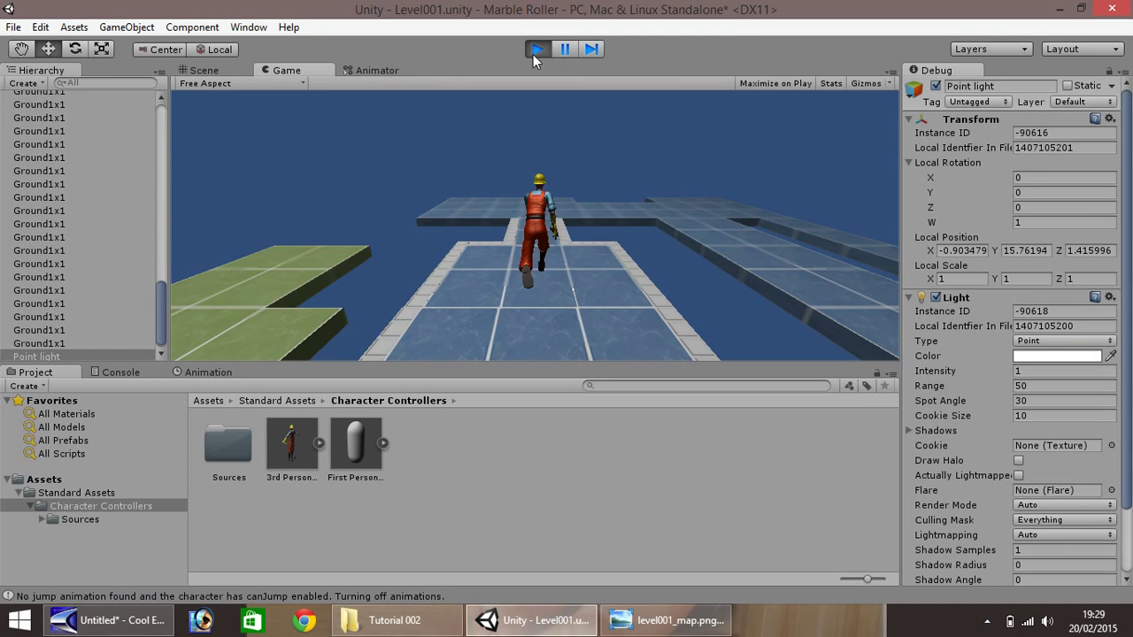
key(w)
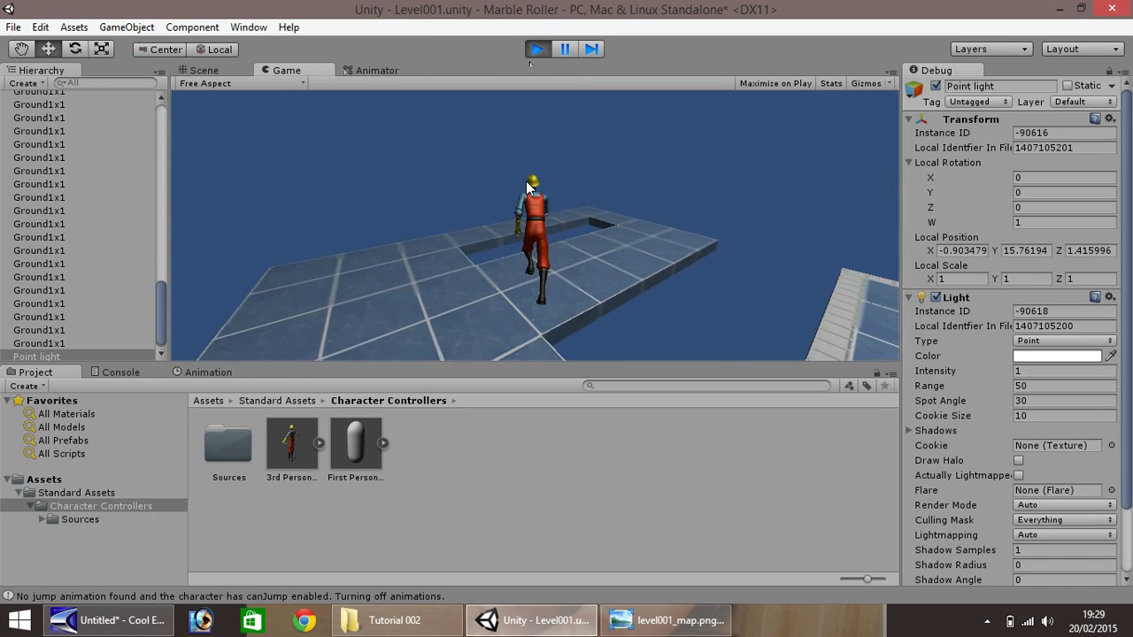
key(a)
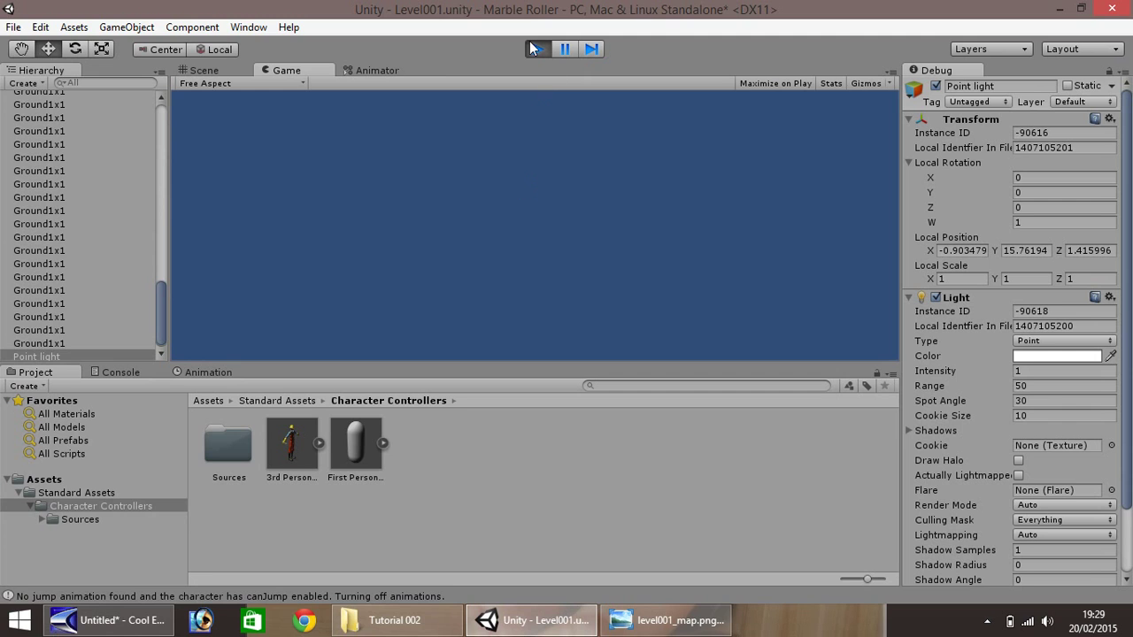
click(536, 49)
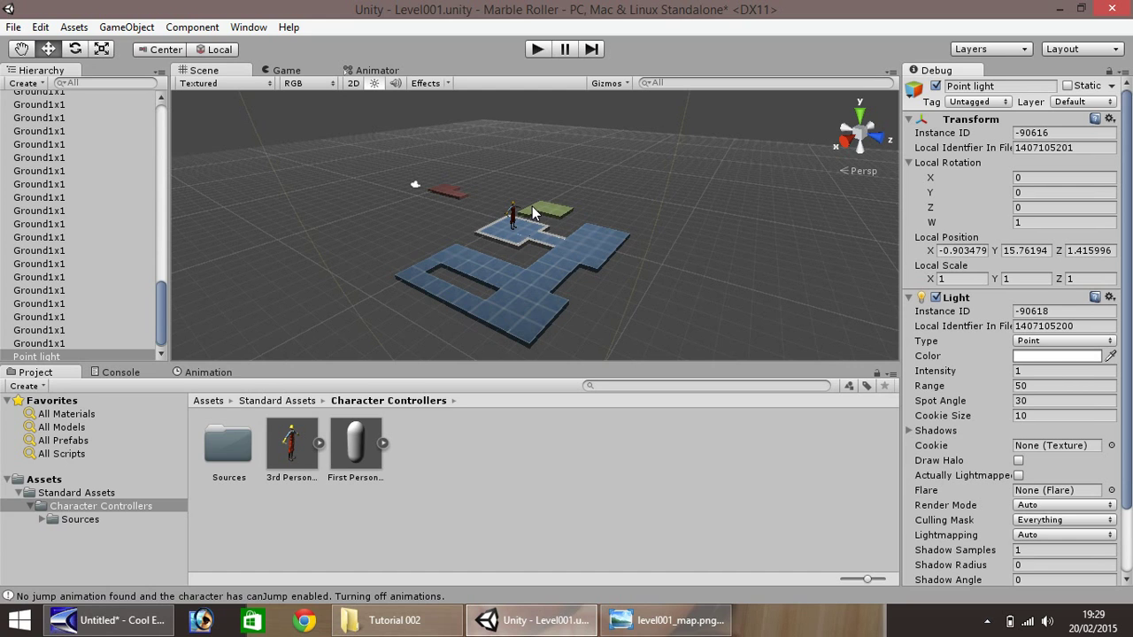
Step: Create a new Point light and parent it under the 3rd Person Controller
scroll(496, 232, up, 5)
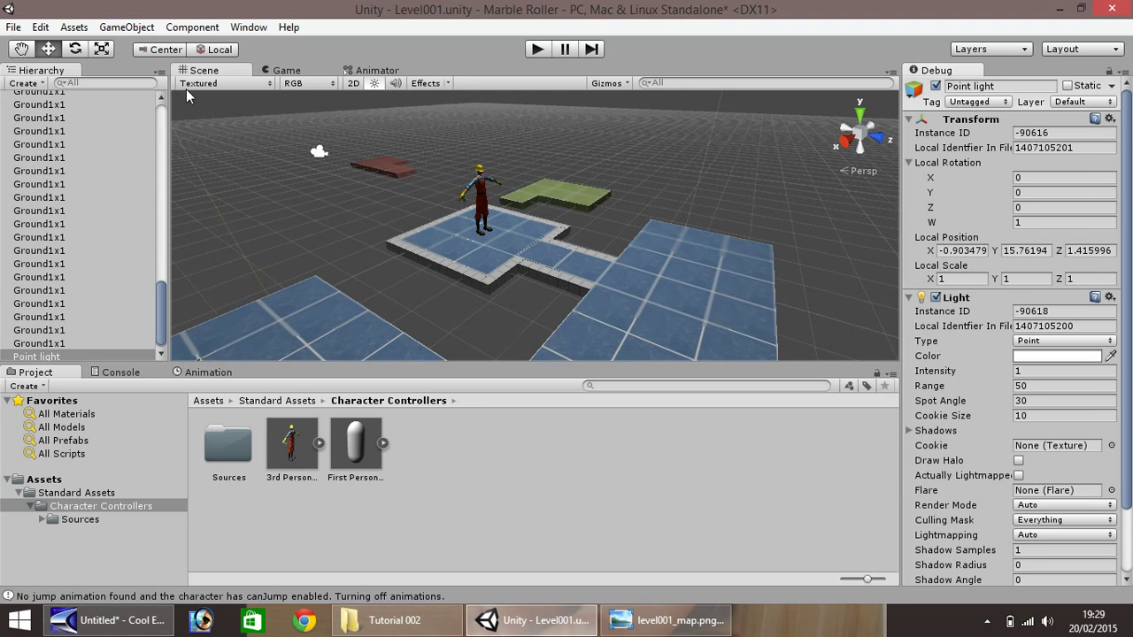
click(126, 27)
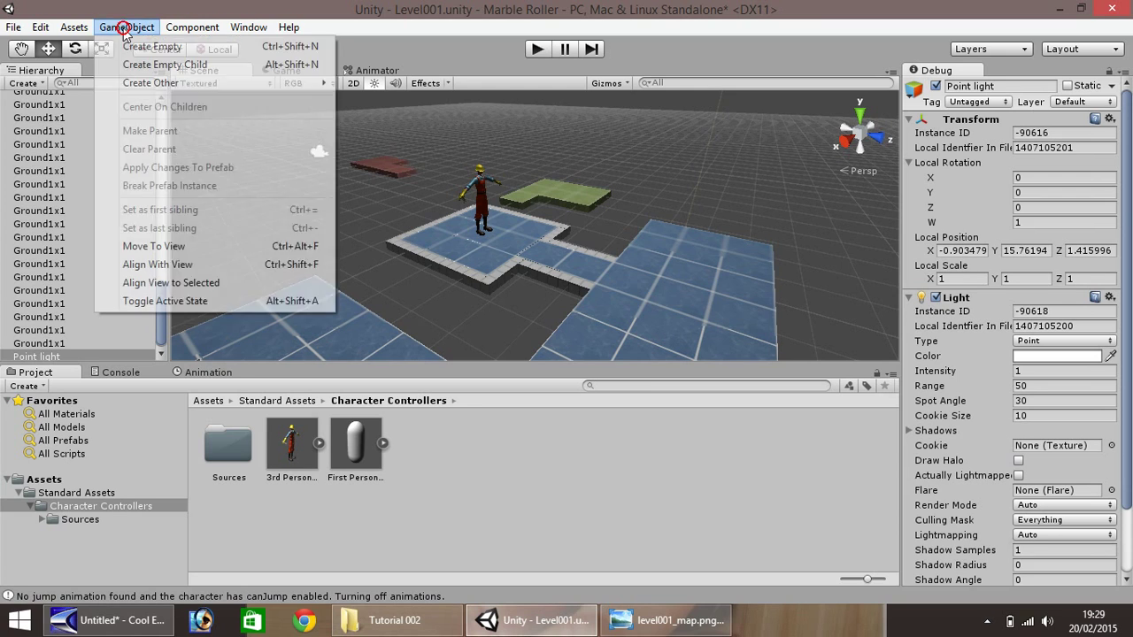
mouse_move(137, 86)
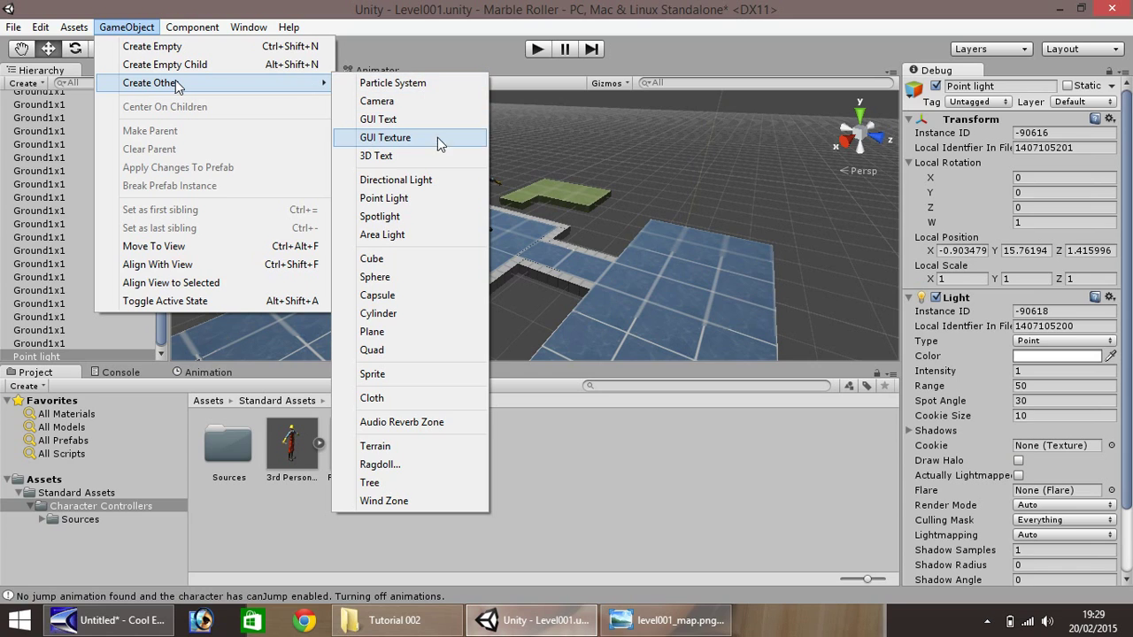
click(401, 200)
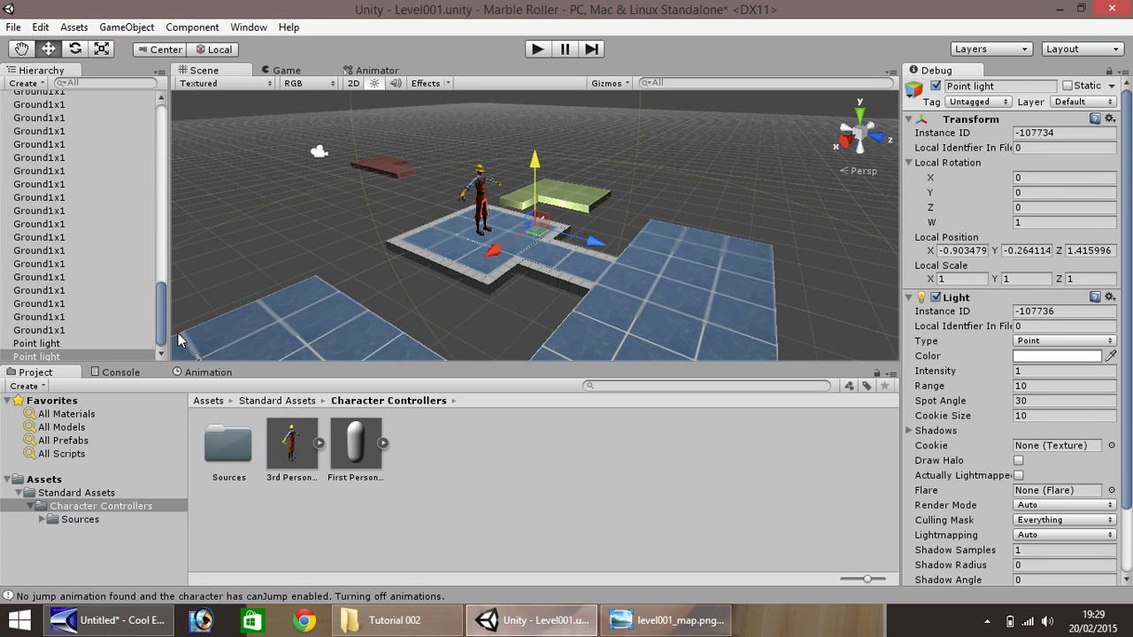
click(37, 358)
drag(37, 358, 57, 105)
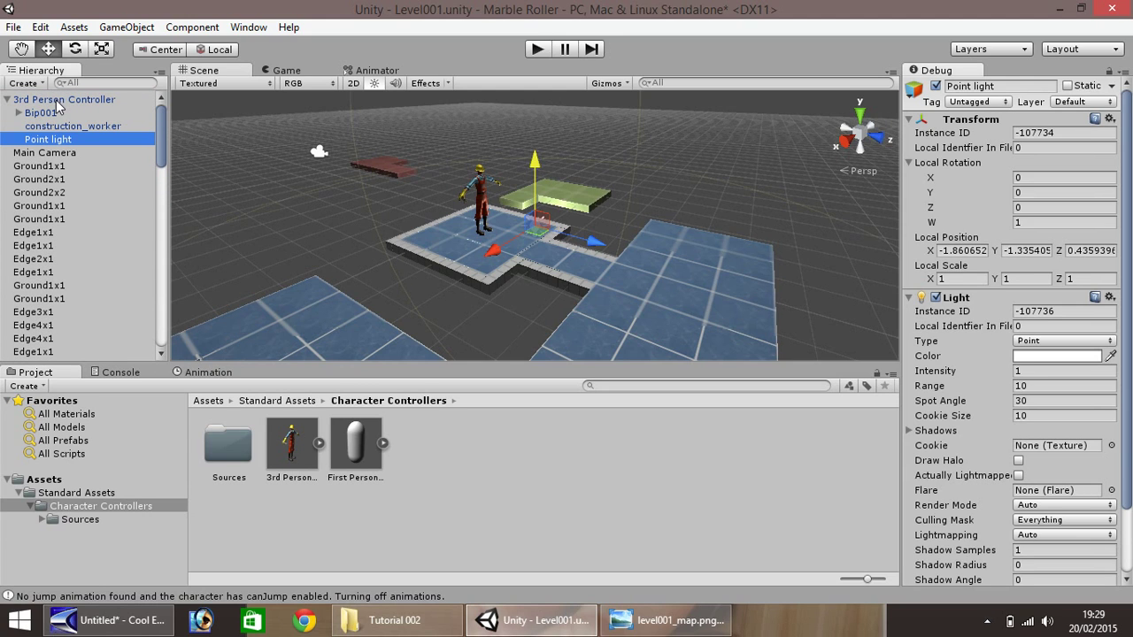
Step: Set the new light's local position to 0, 0, 0
click(963, 251)
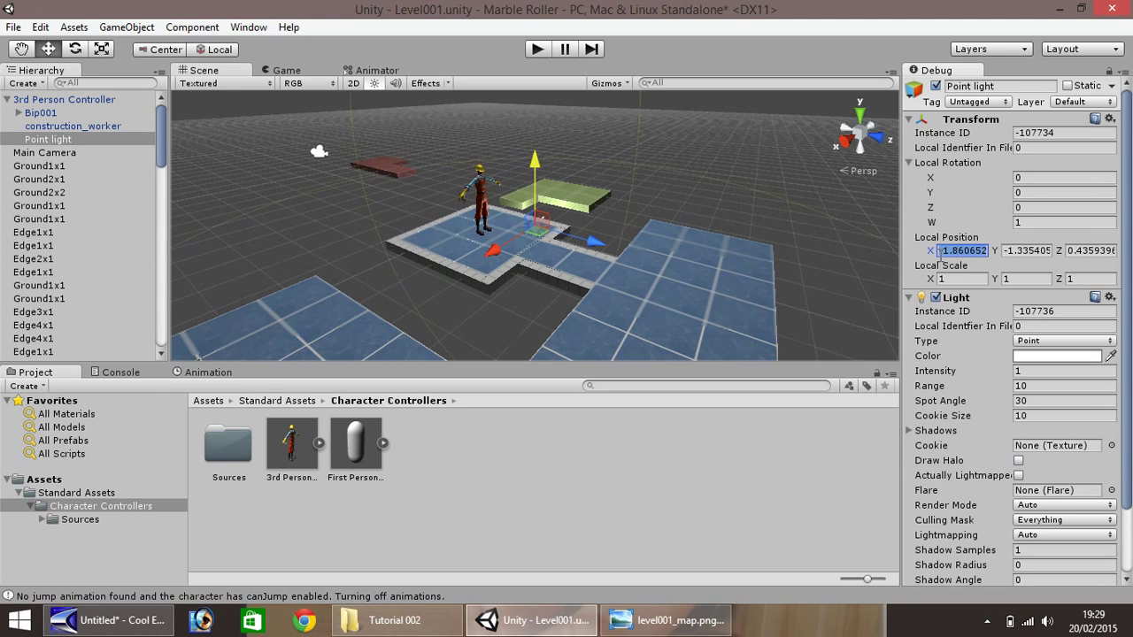
text(0)
key(Tab)
text(0)
key(Tab)
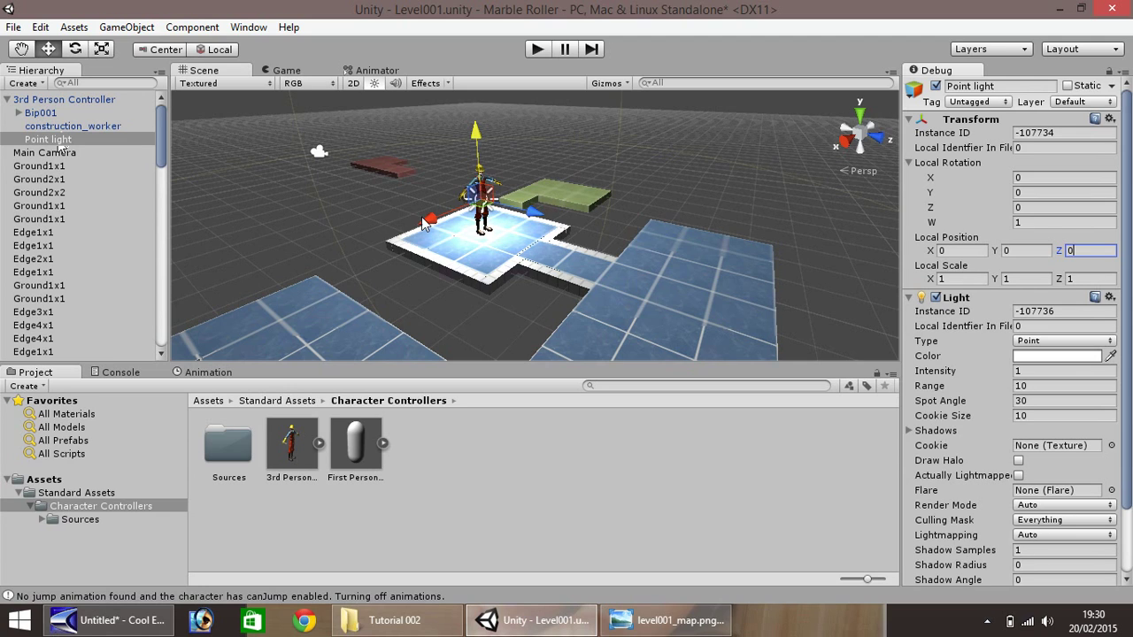
Step: Play-test the player light, then rename the point light to PlayerLight
click(536, 49)
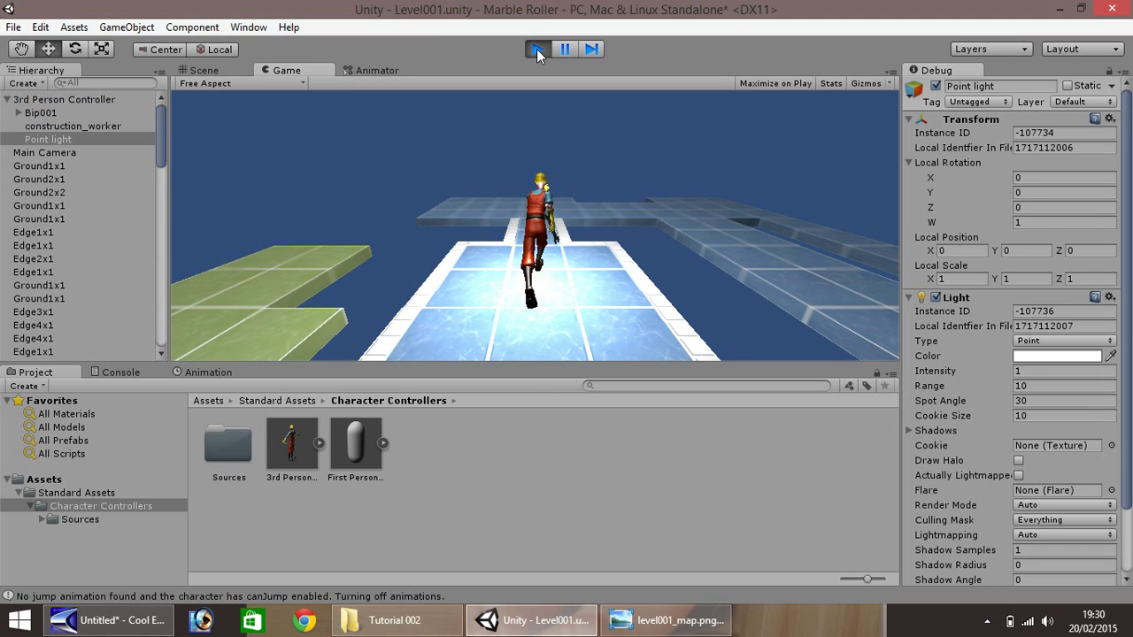
key(Up)
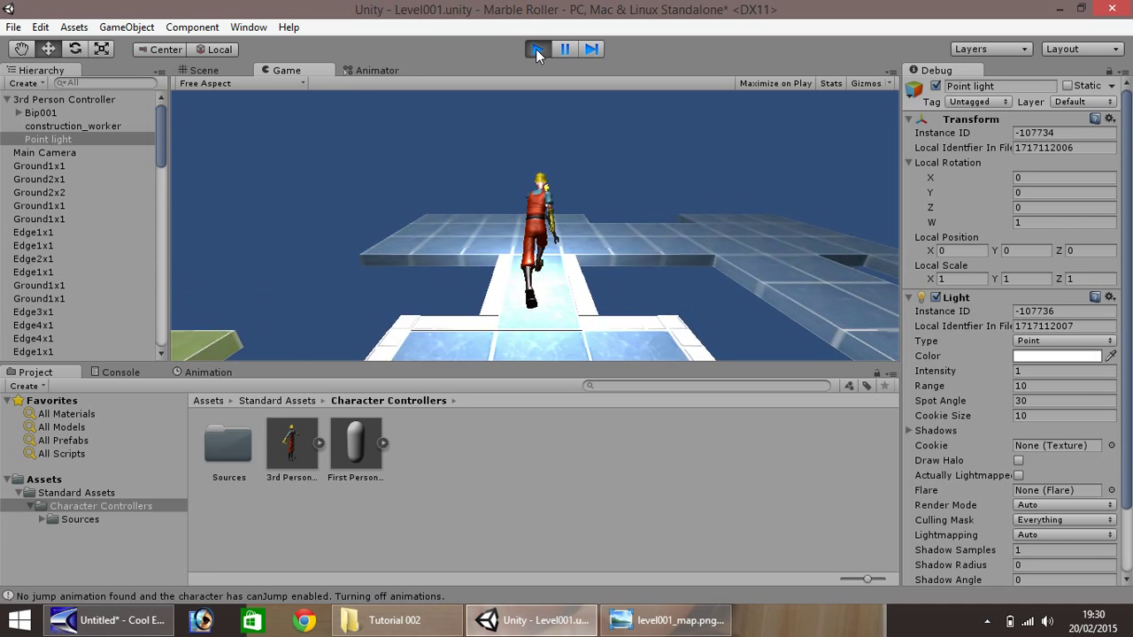
click(536, 49)
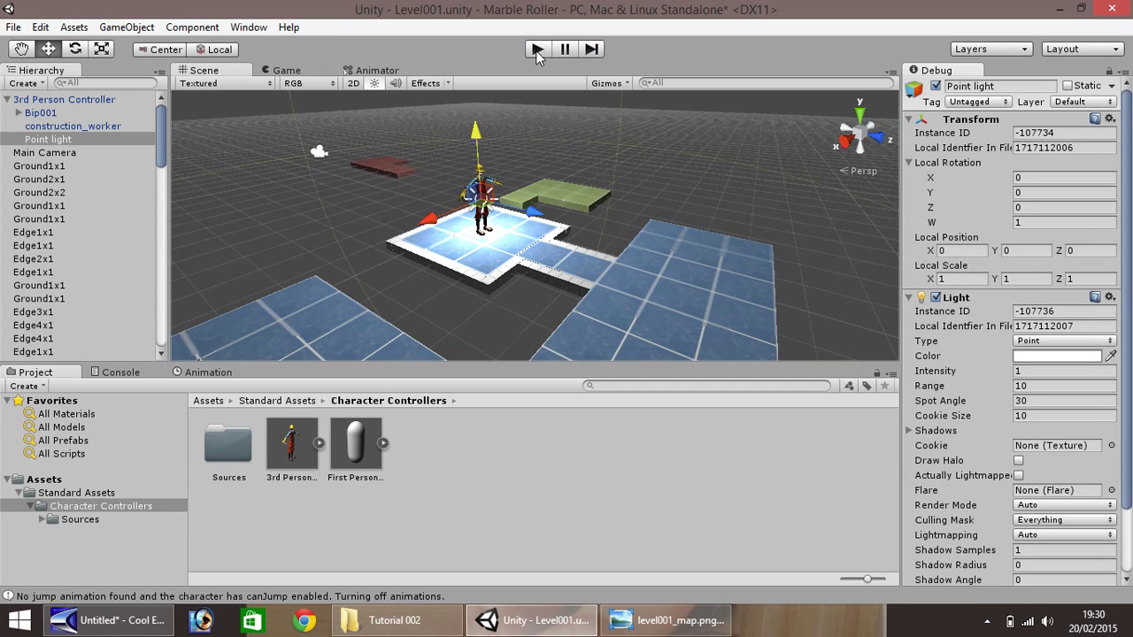
right_click(55, 144)
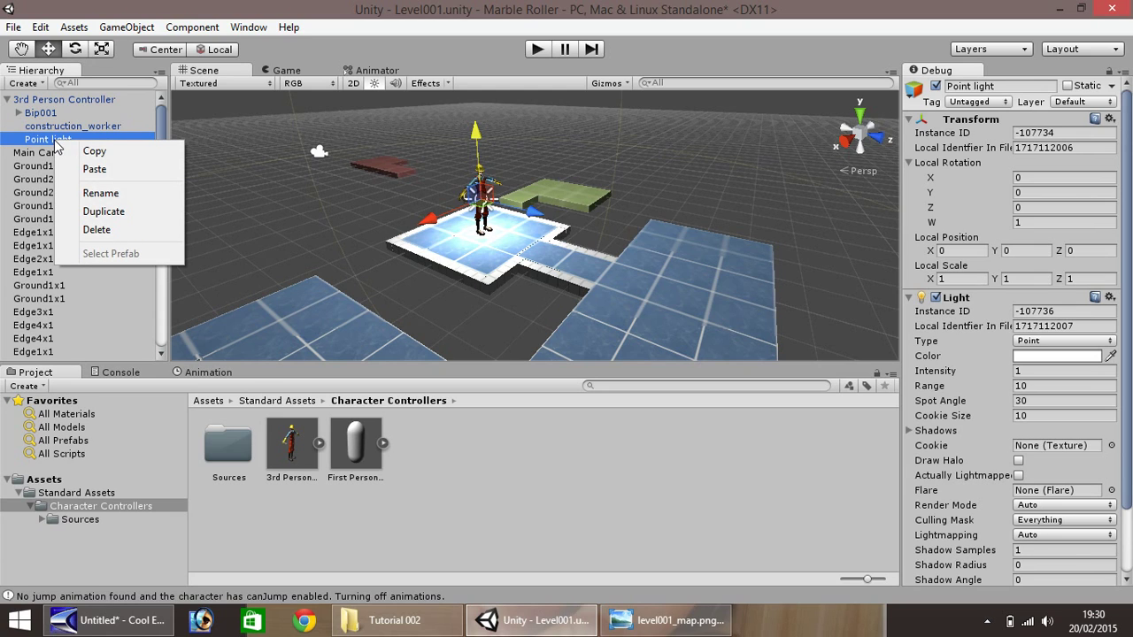
click(98, 195)
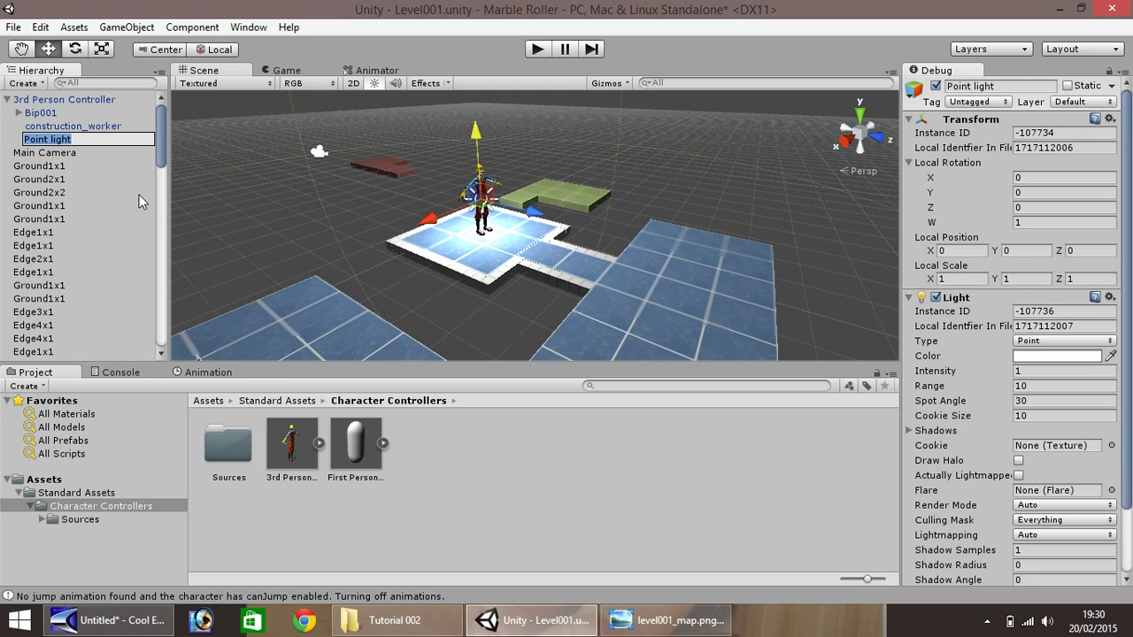
text(PlayerLight)
key(Return)
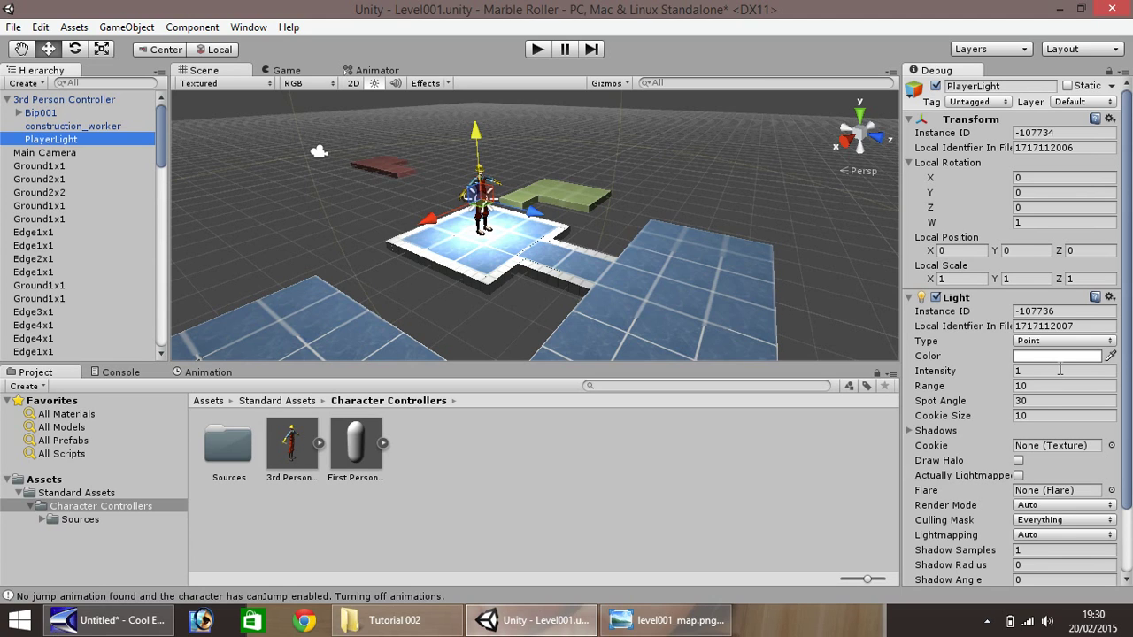
Step: Set PlayerLight's Intensity to 0.3 and its Range to 5
click(1032, 371)
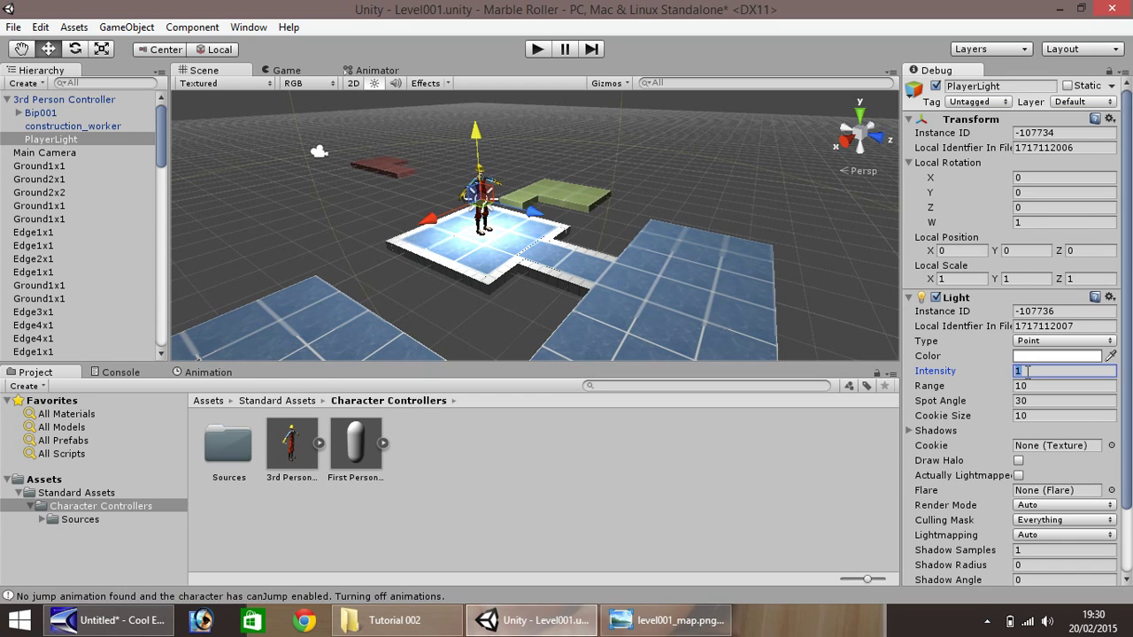
text(0.)
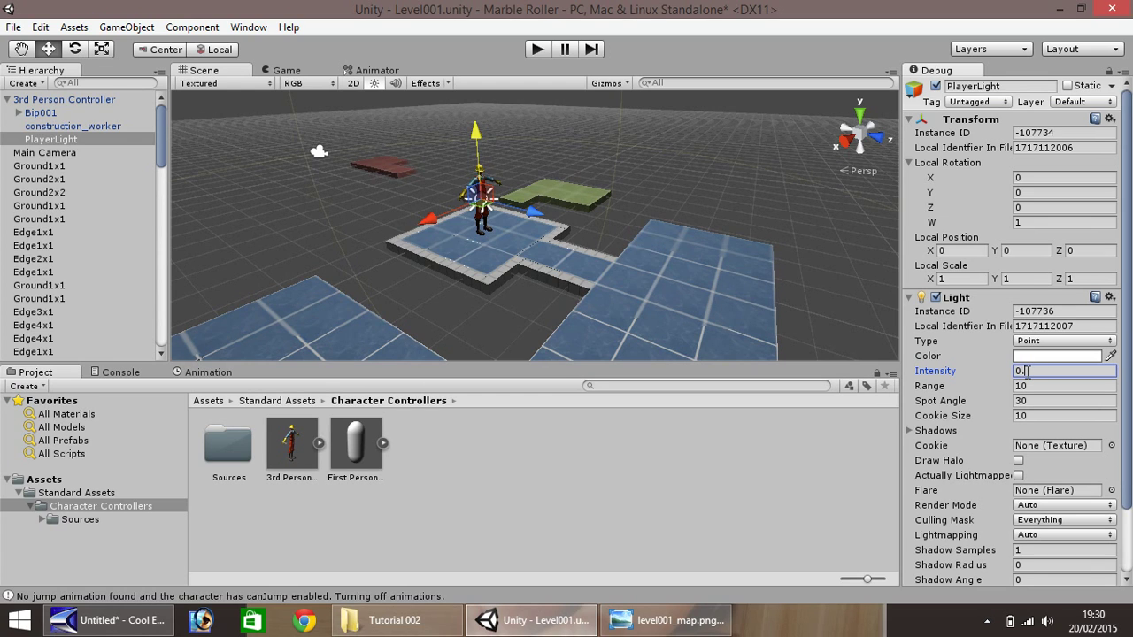
text(3)
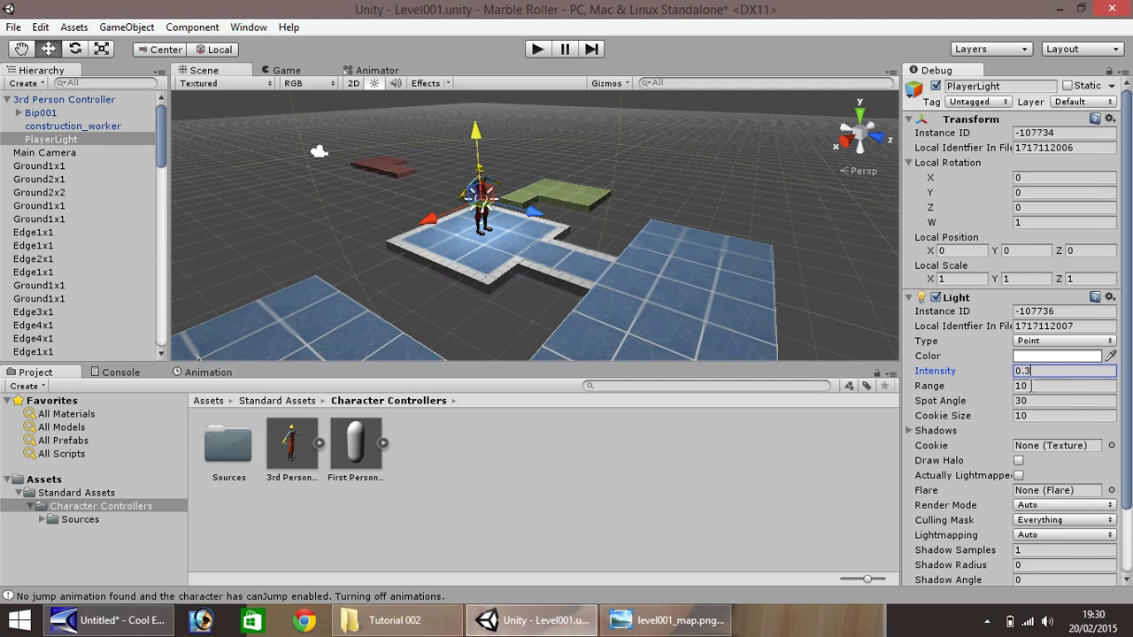
click(1027, 385)
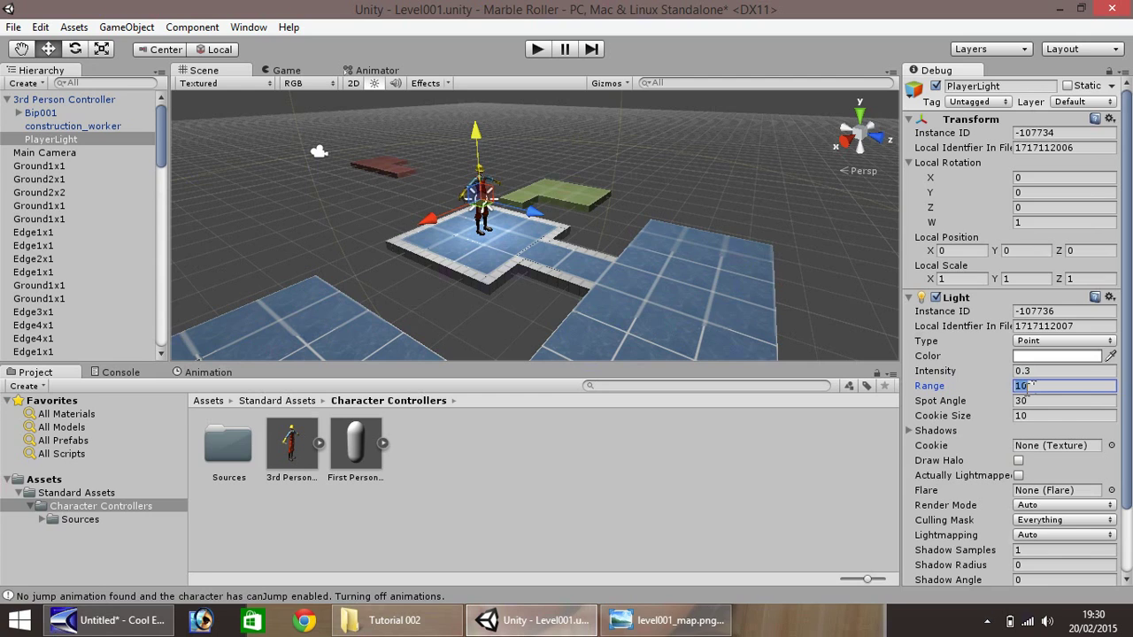
text(15)
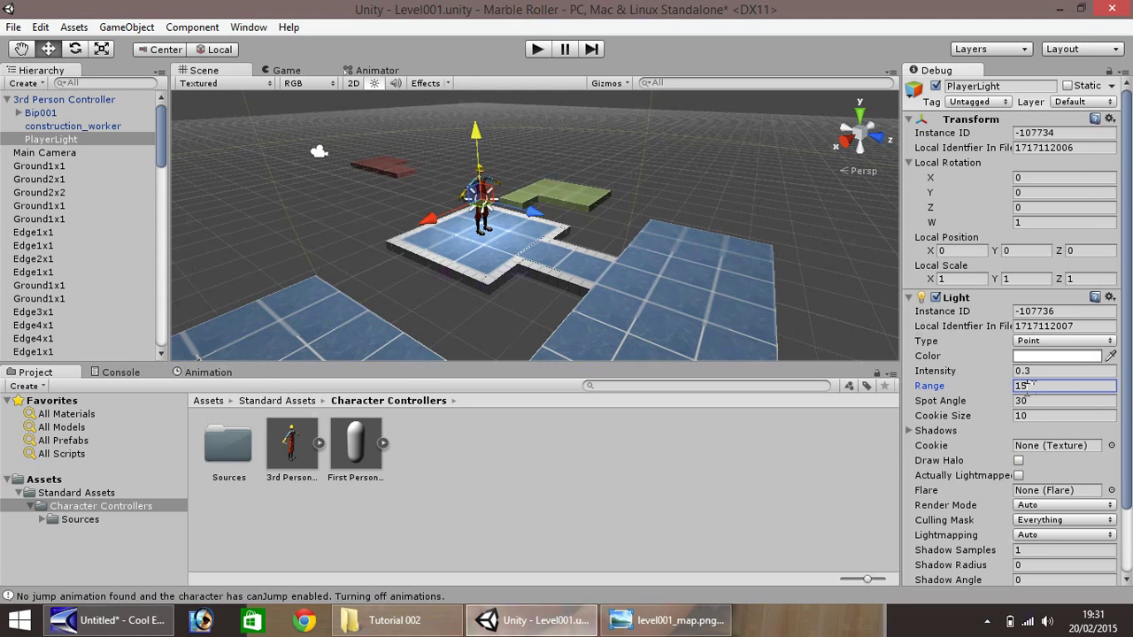
key(BackSpace)
key(BackSpace)
text(5)
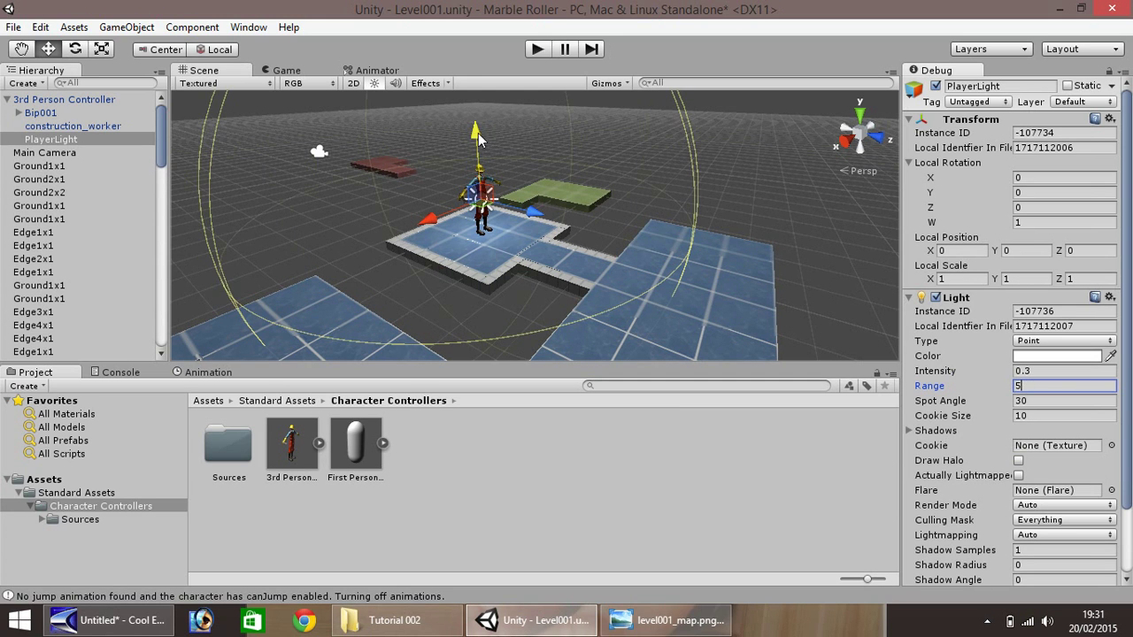
Step: Lower PlayerLight slightly to local Y -0.40 and raise its Intensity to 0.5
drag(478, 132, 477, 146)
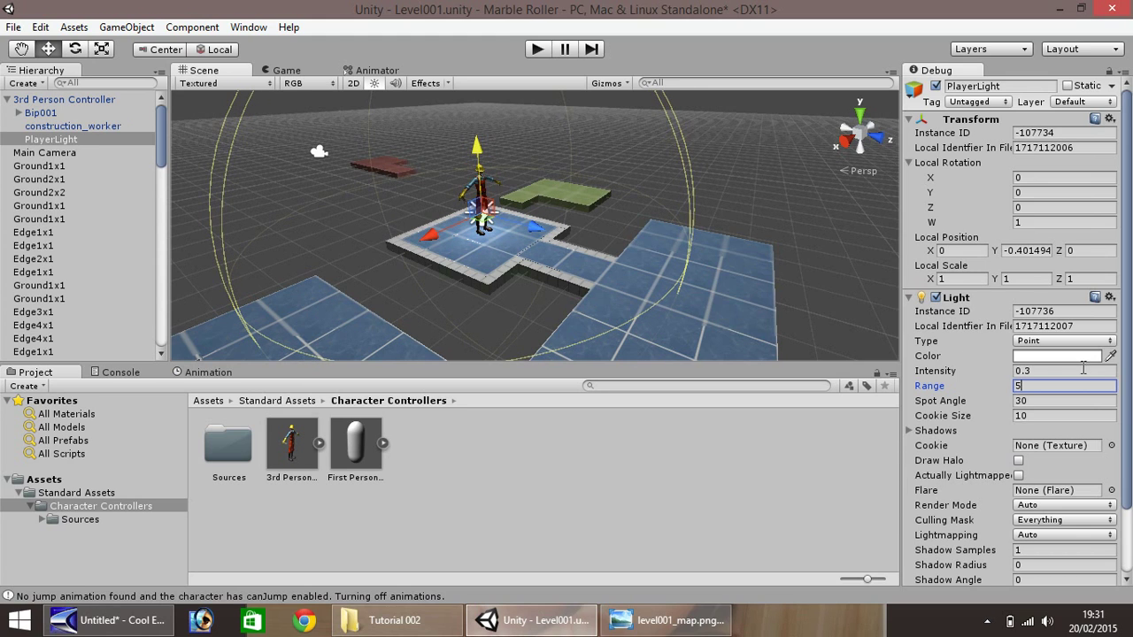
click(1052, 370)
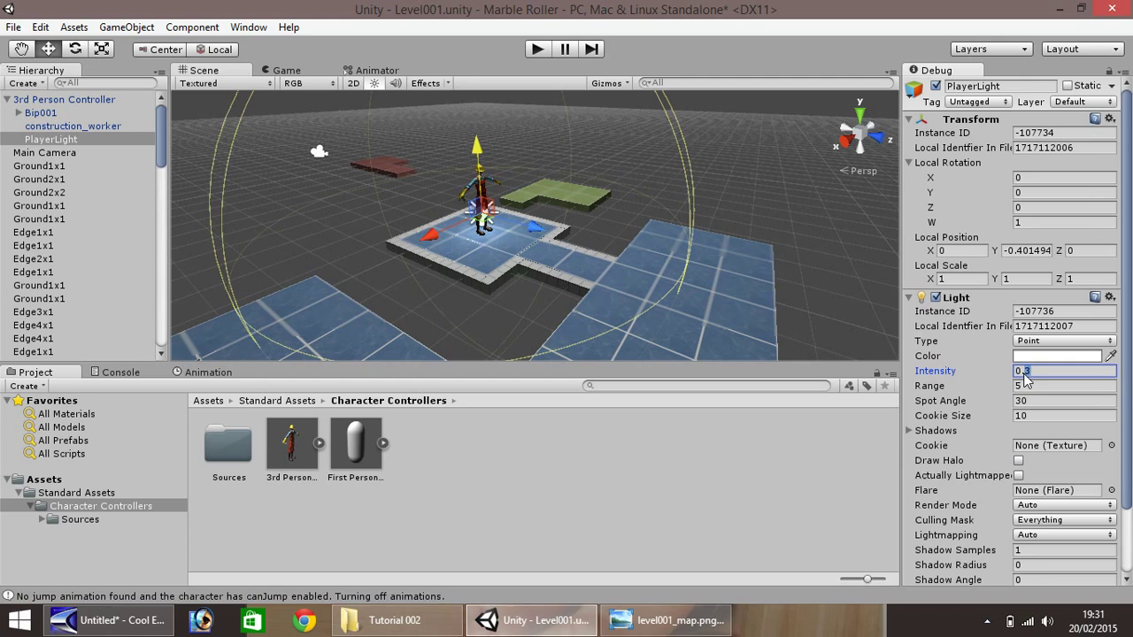
key(BackSpace)
text(5)
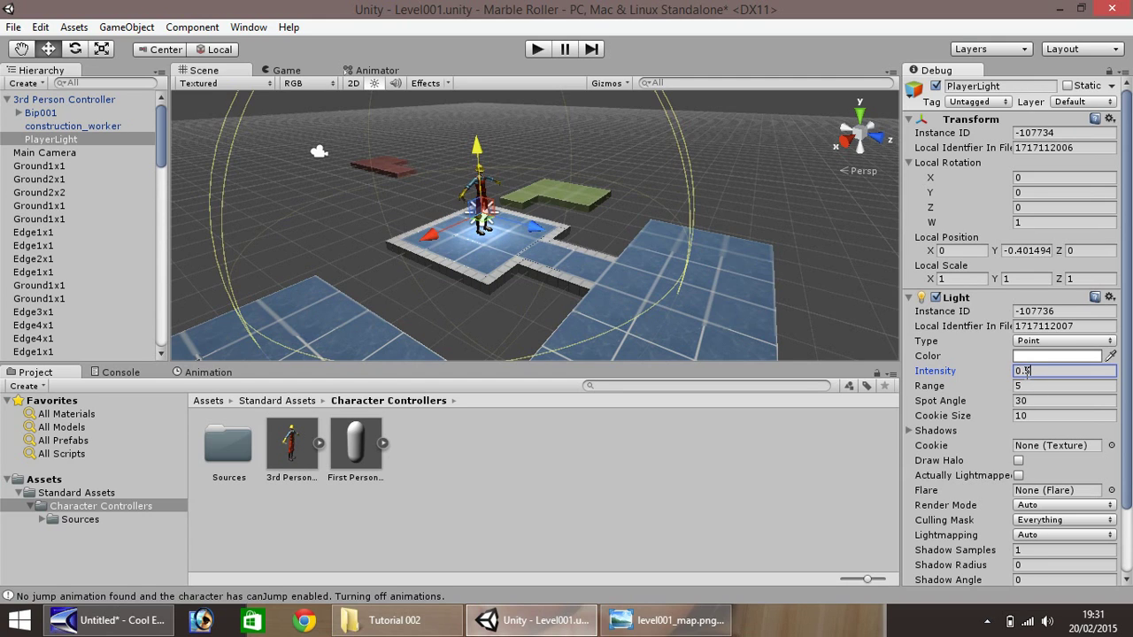
Step: Colour PlayerLight bright yellow (R 244, G 229, B 27) and start a play test
click(1096, 358)
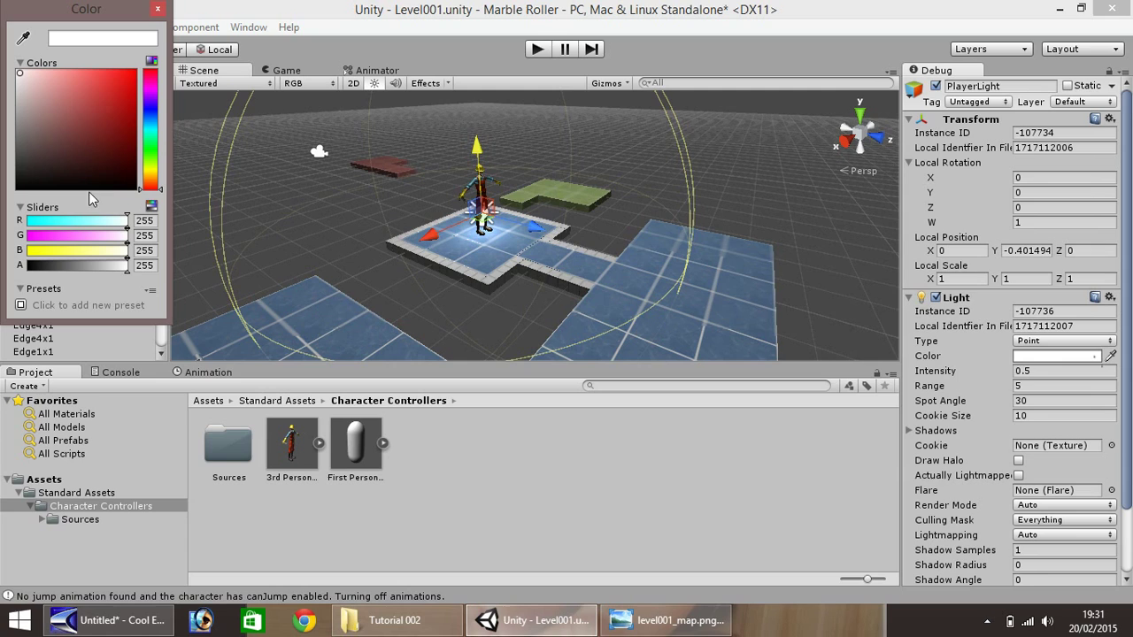
drag(147, 190, 151, 171)
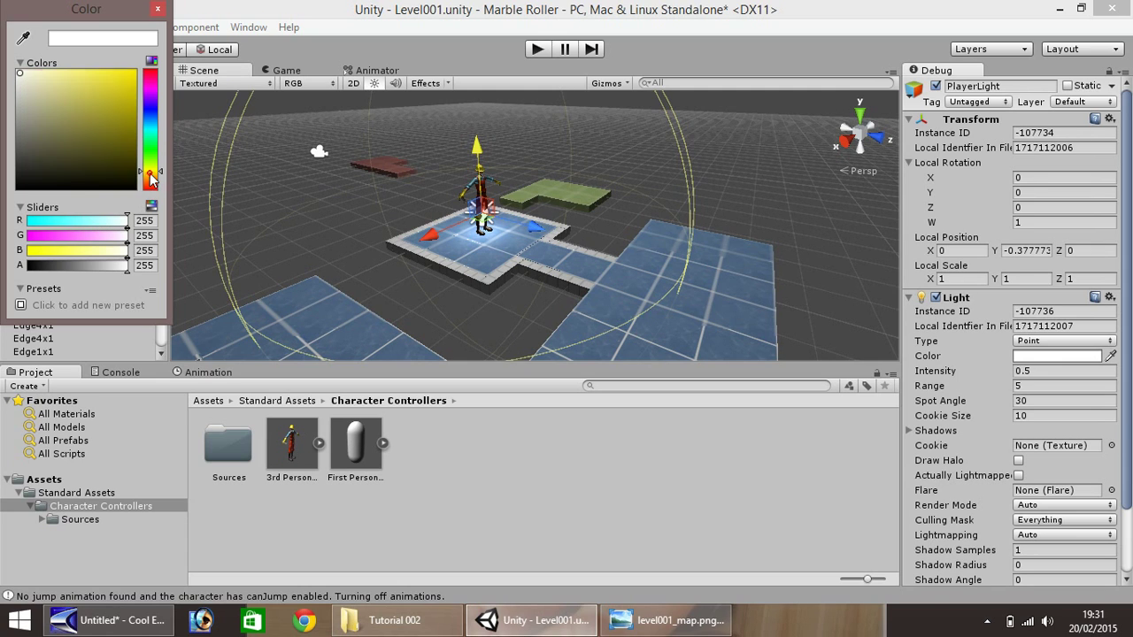
mouse_move(101, 97)
mouse_down()
mouse_move(120, 88)
mouse_move(126, 98)
mouse_move(114, 80)
mouse_up()
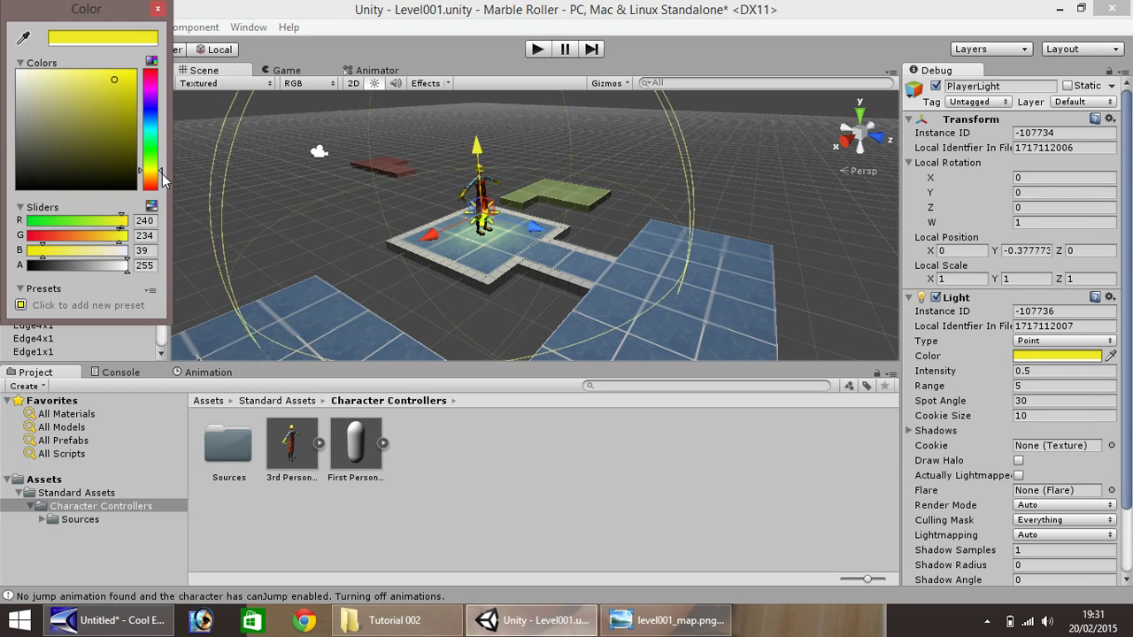
drag(153, 179, 153, 174)
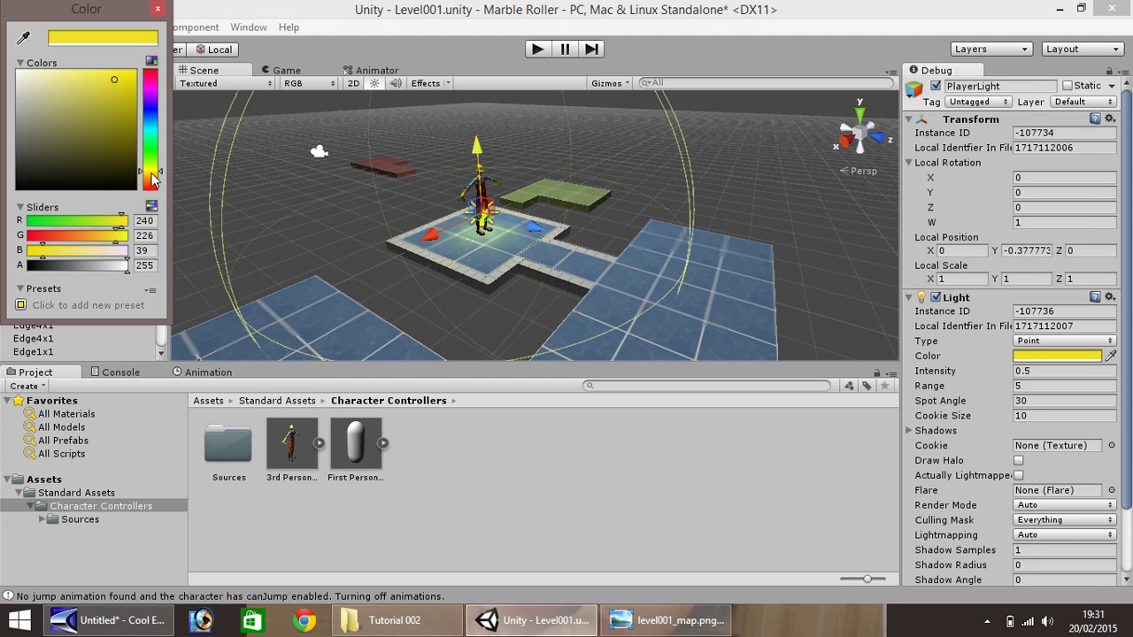
click(121, 79)
click(158, 11)
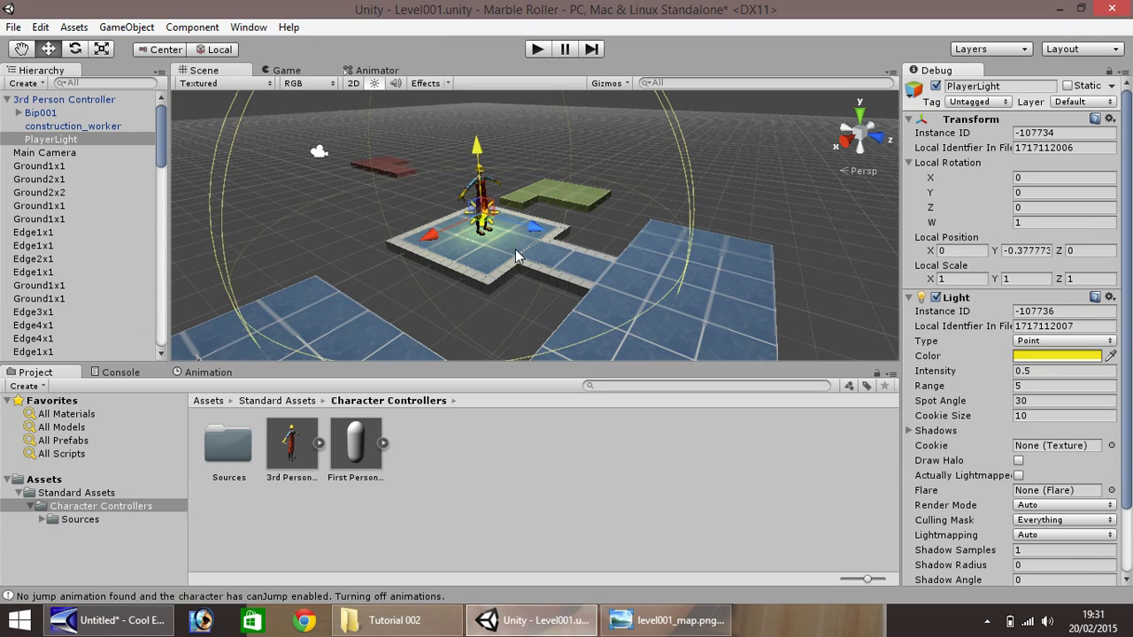
click(537, 49)
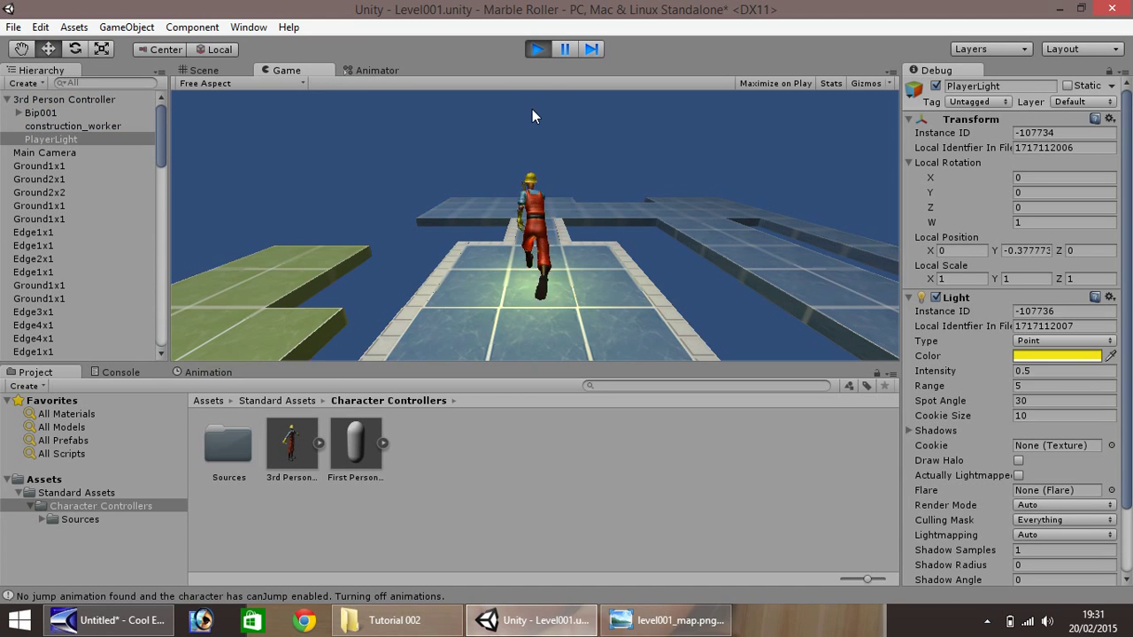
key(Up)
key(Right)
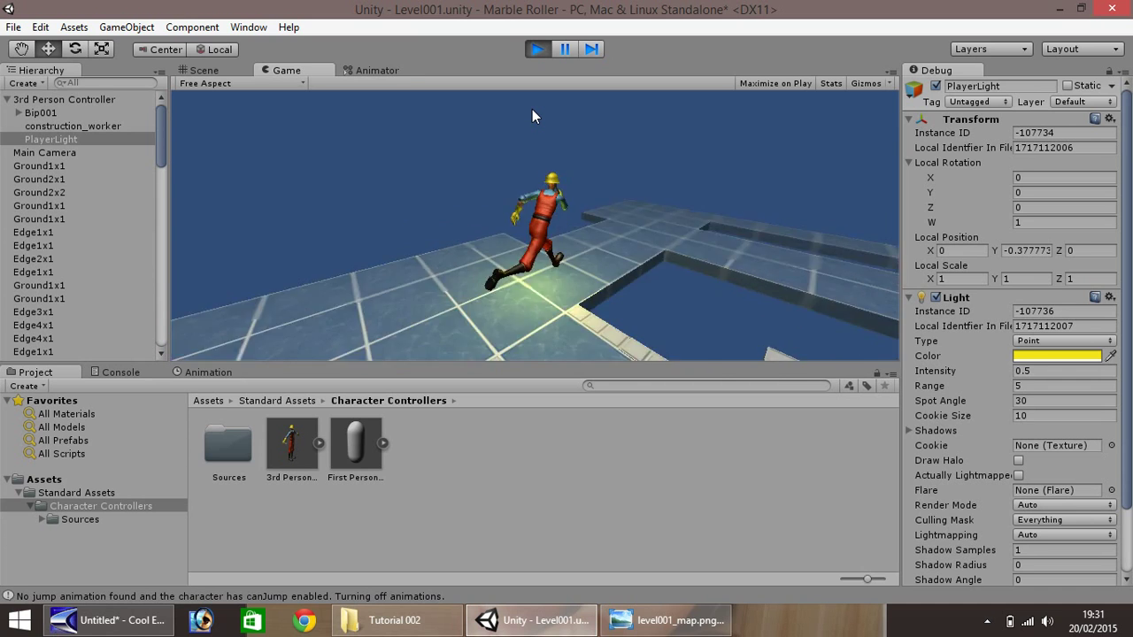
key(Up)
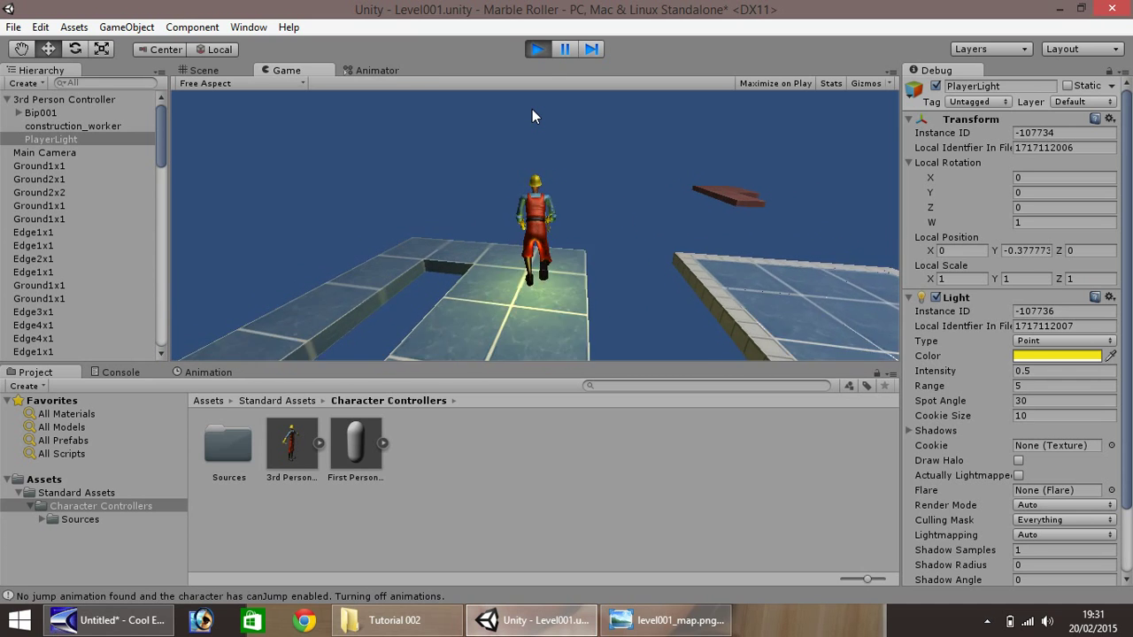
click(537, 50)
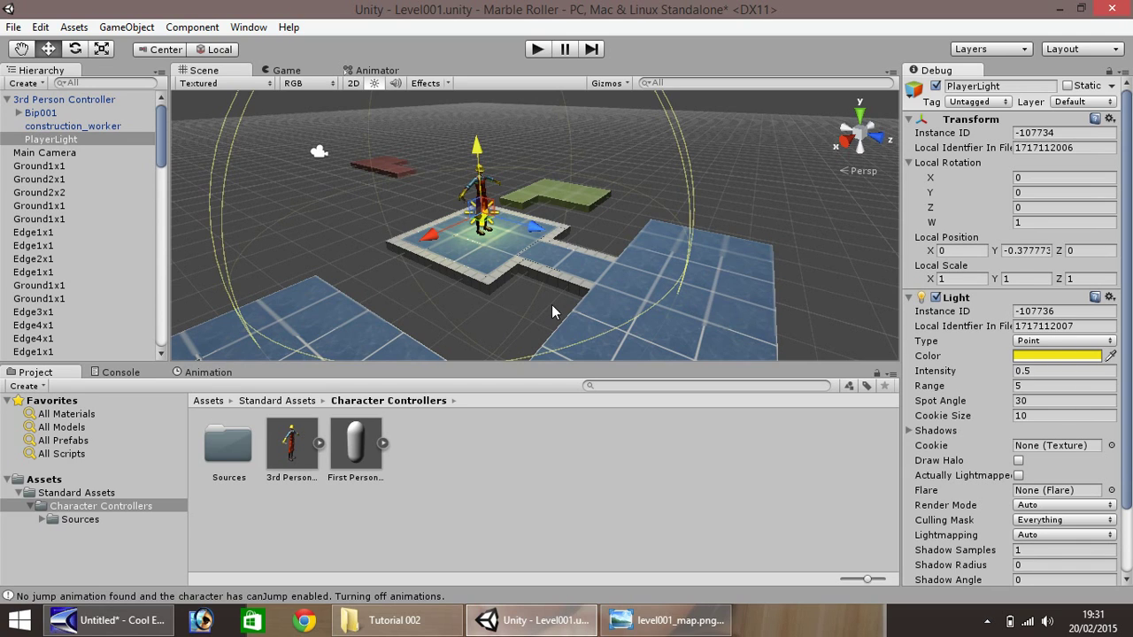
Step: Duplicate the Edge4x1 wall piece and slide the copies along the walkway edge
click(488, 289)
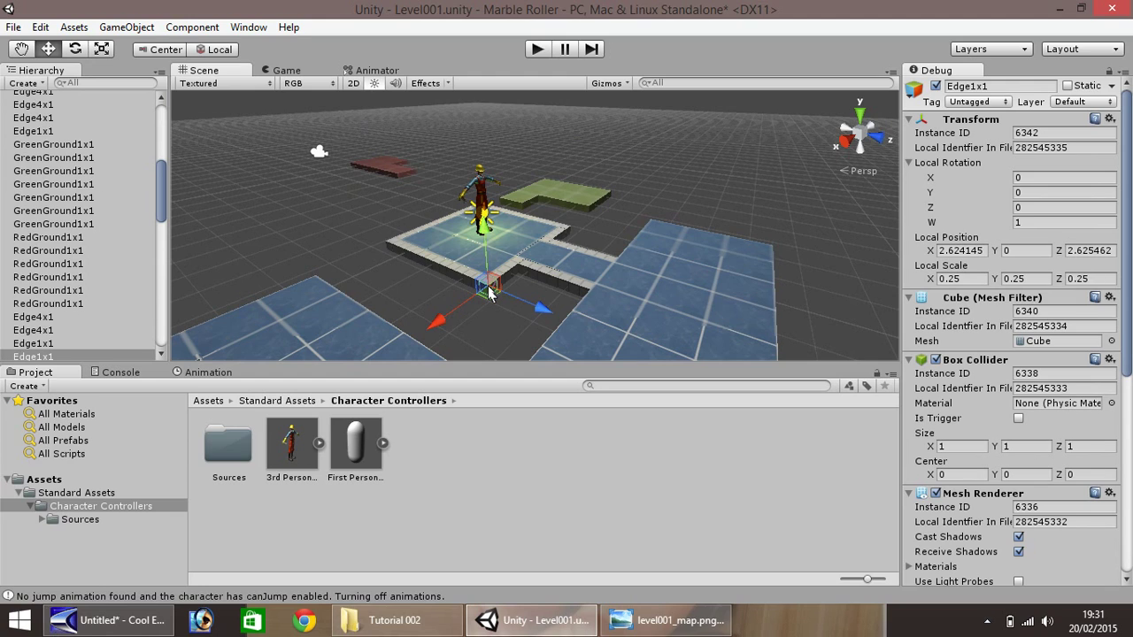
click(512, 275)
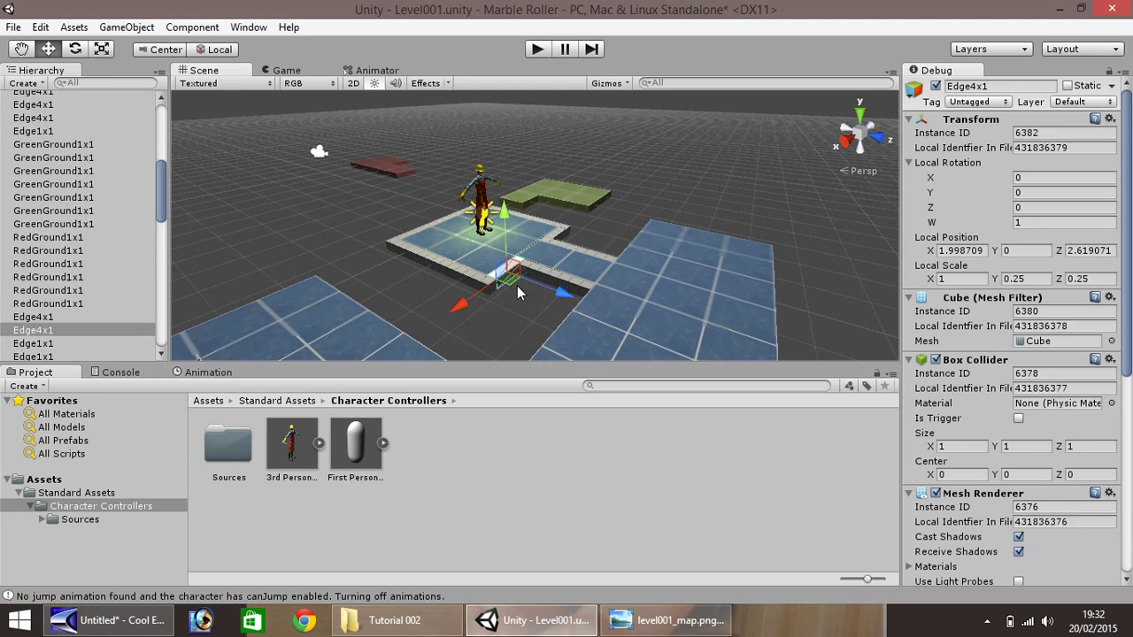
key(ctrl+d)
ctrl+drag(554, 287, 640, 338)
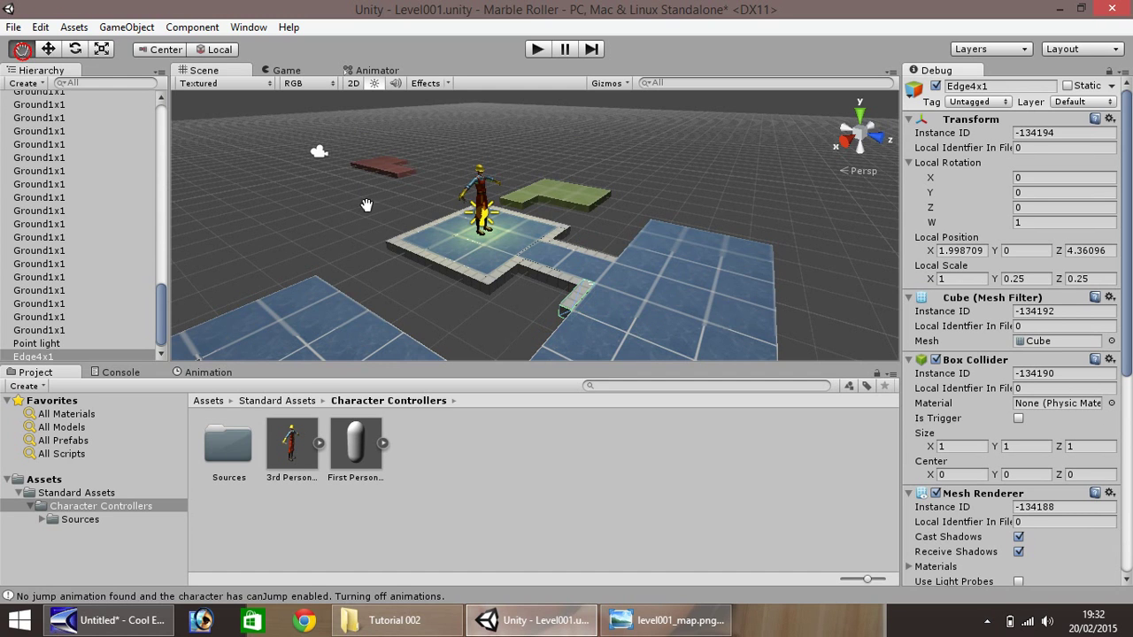
alt+drag(581, 238, 545, 373)
scroll(529, 263, down, 5)
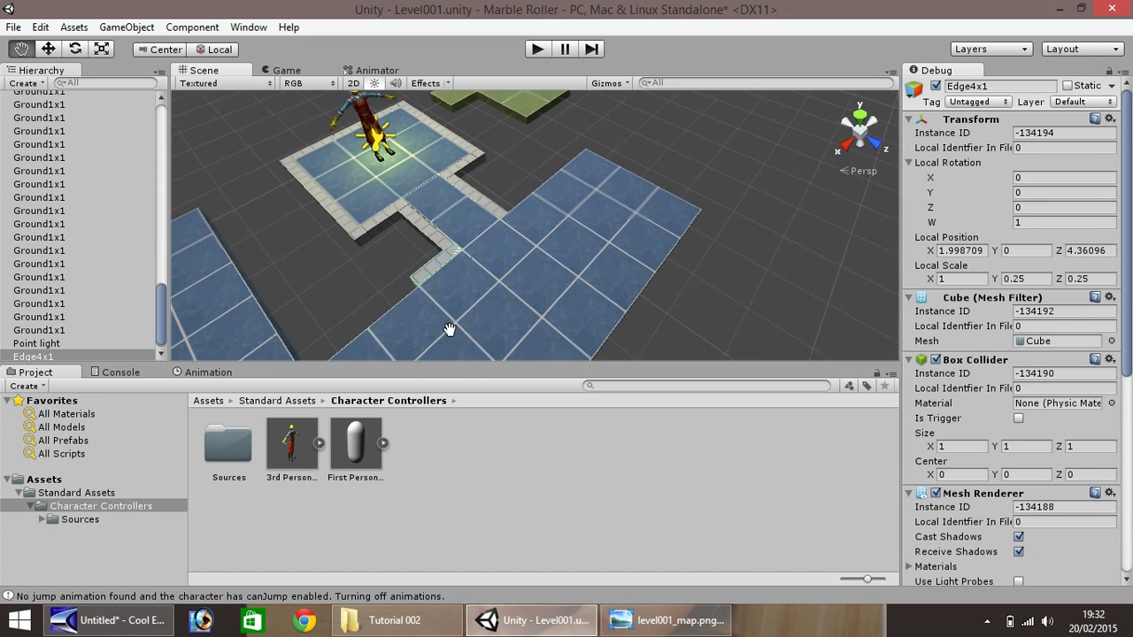
click(48, 49)
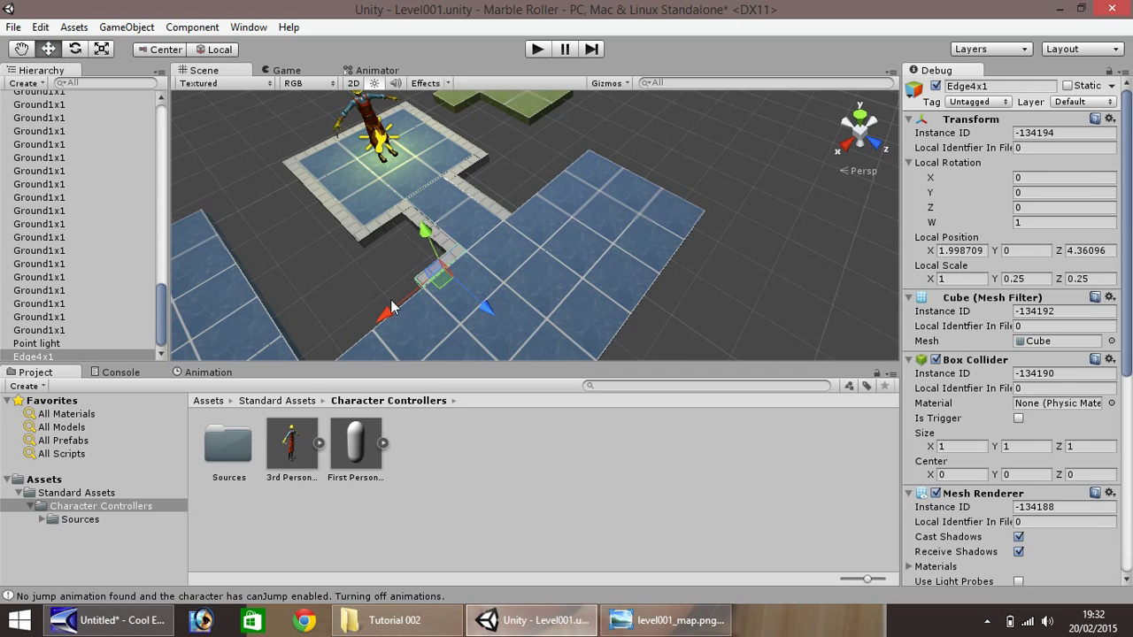
drag(396, 307, 354, 348)
key(ctrl+d)
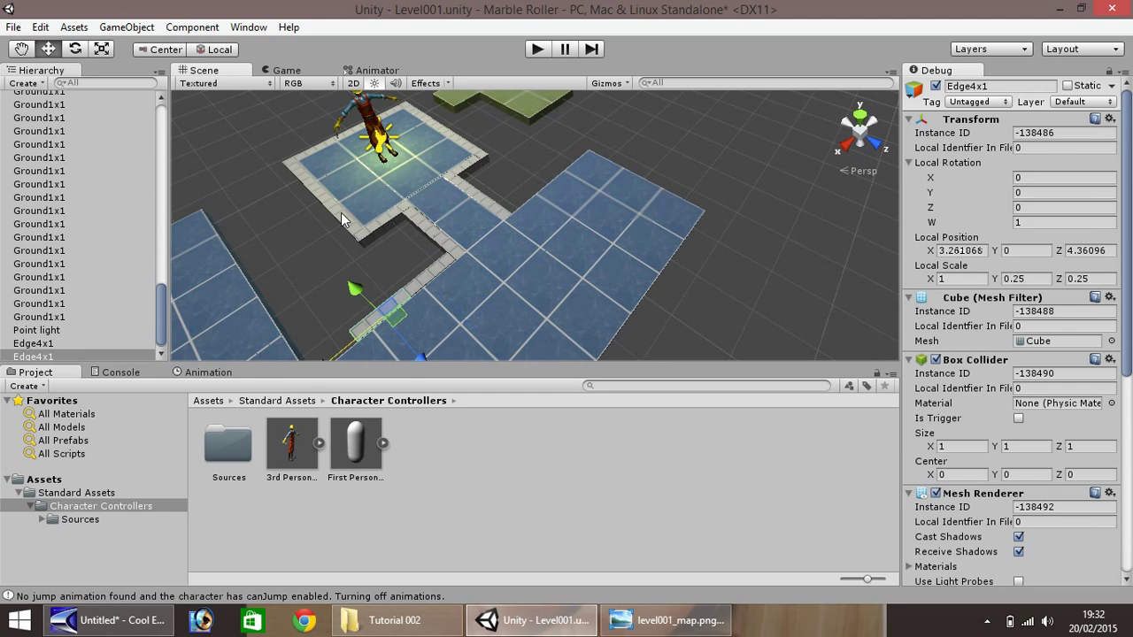
Step: Duplicate the Edge2x1 wall piece and move the copy to X 4, Z 4.37 beside the floor
click(309, 157)
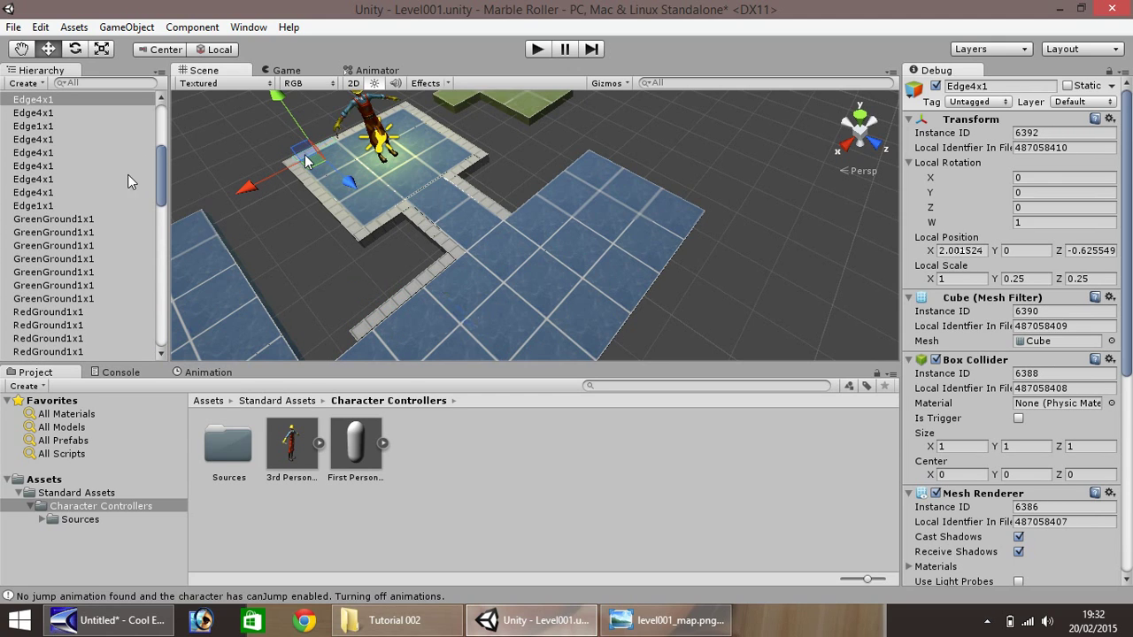
click(164, 193)
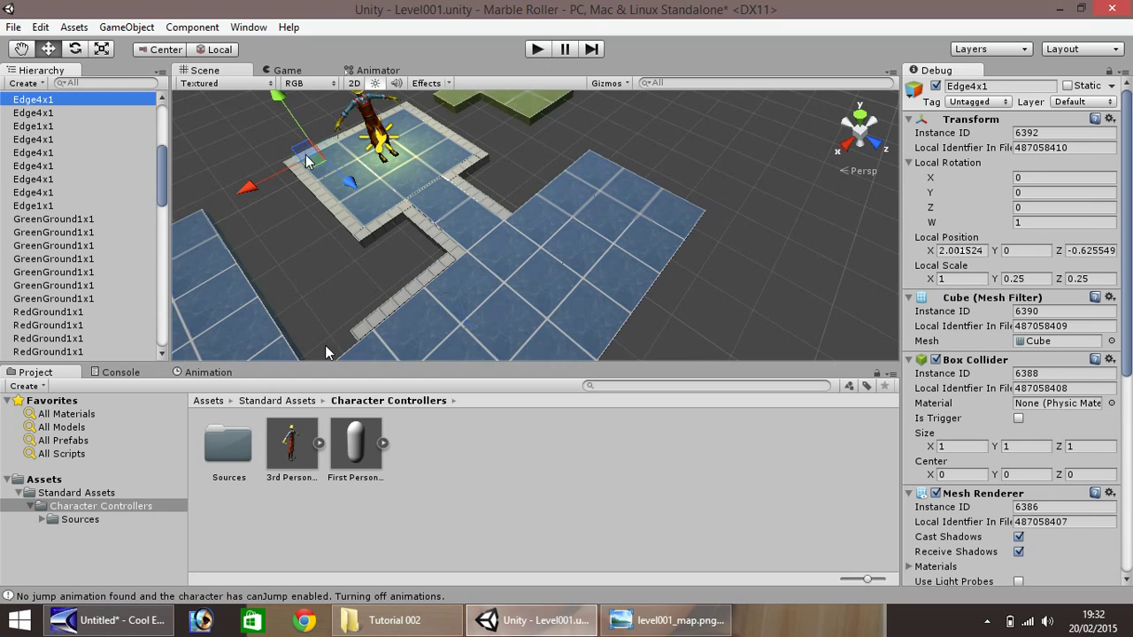
click(305, 156)
drag(166, 178, 166, 167)
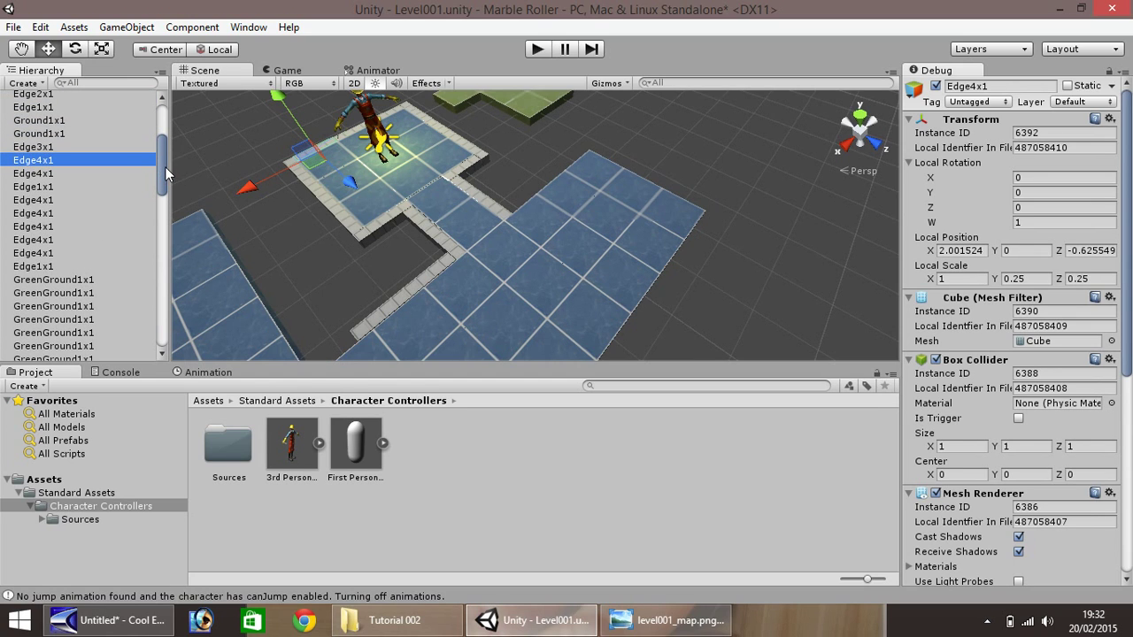
click(50, 96)
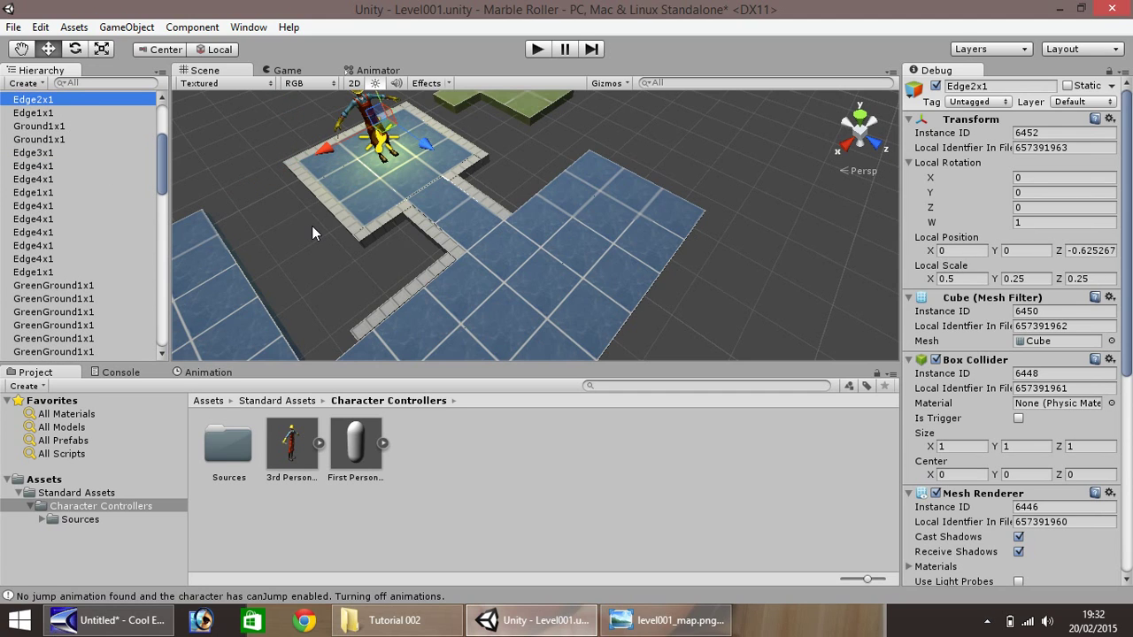
key(ctrl+d)
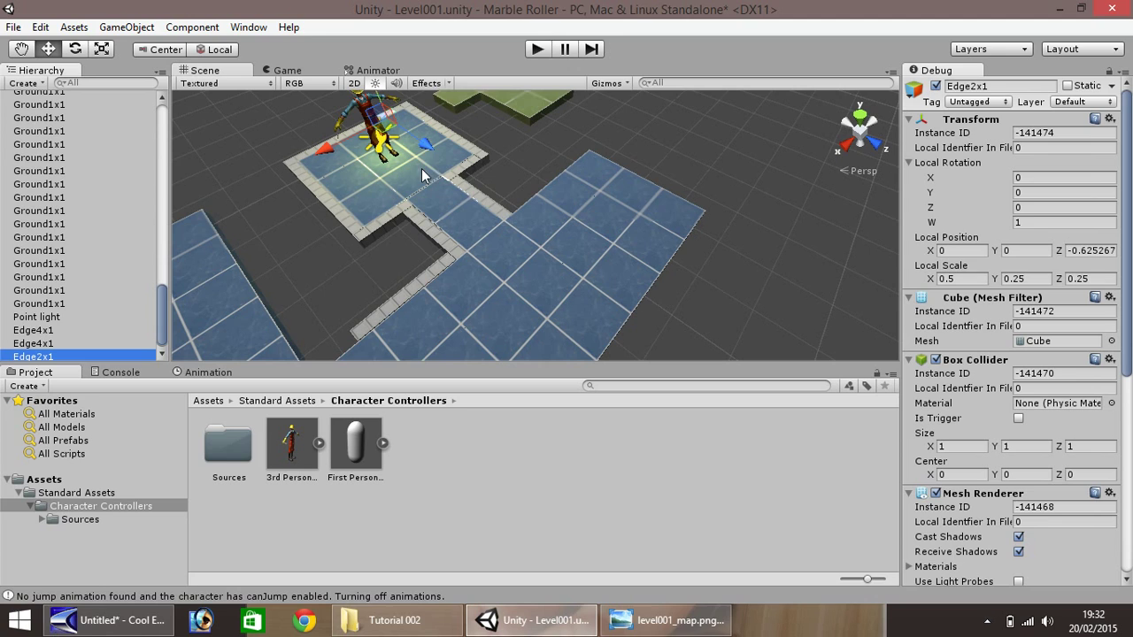
drag(427, 152, 332, 340)
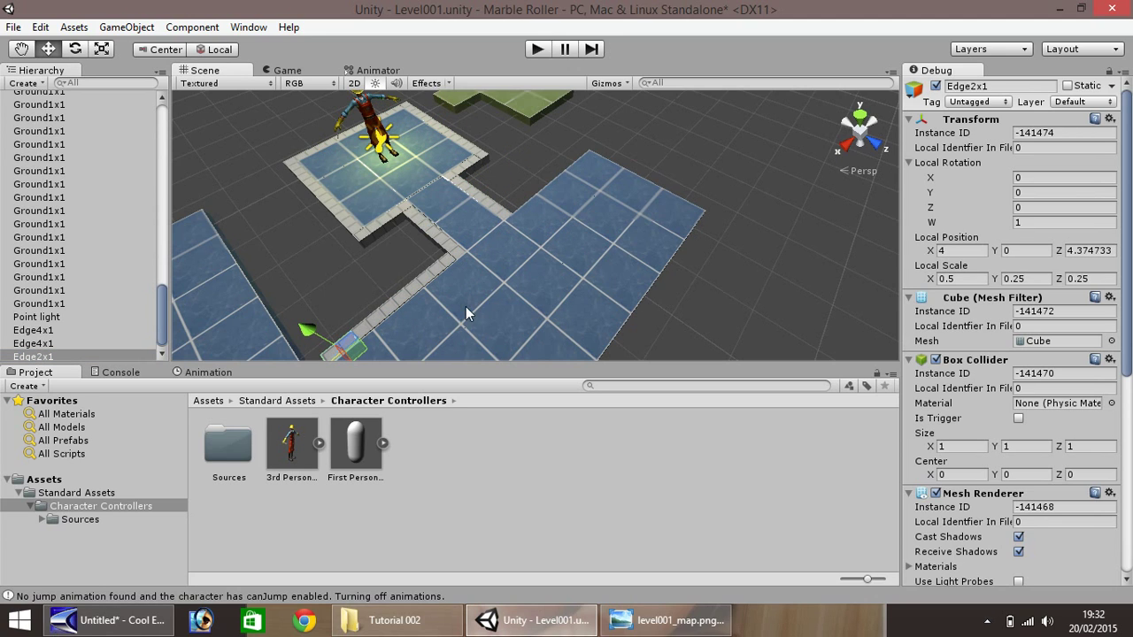
scroll(314, 296, down, 2)
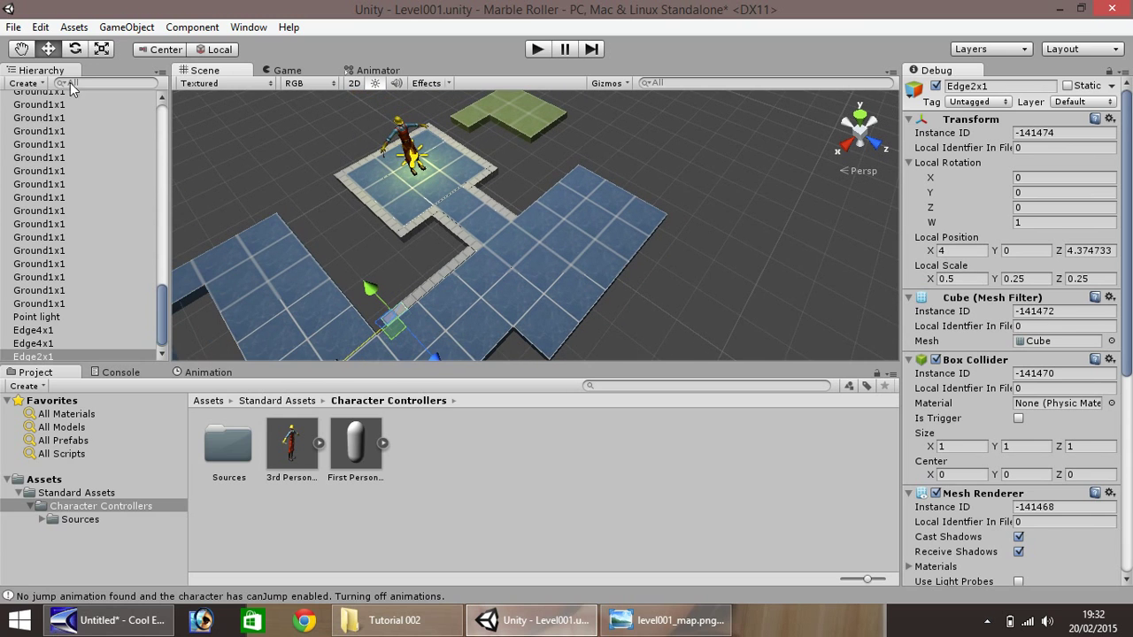
alt+drag(261, 257, 261, 227)
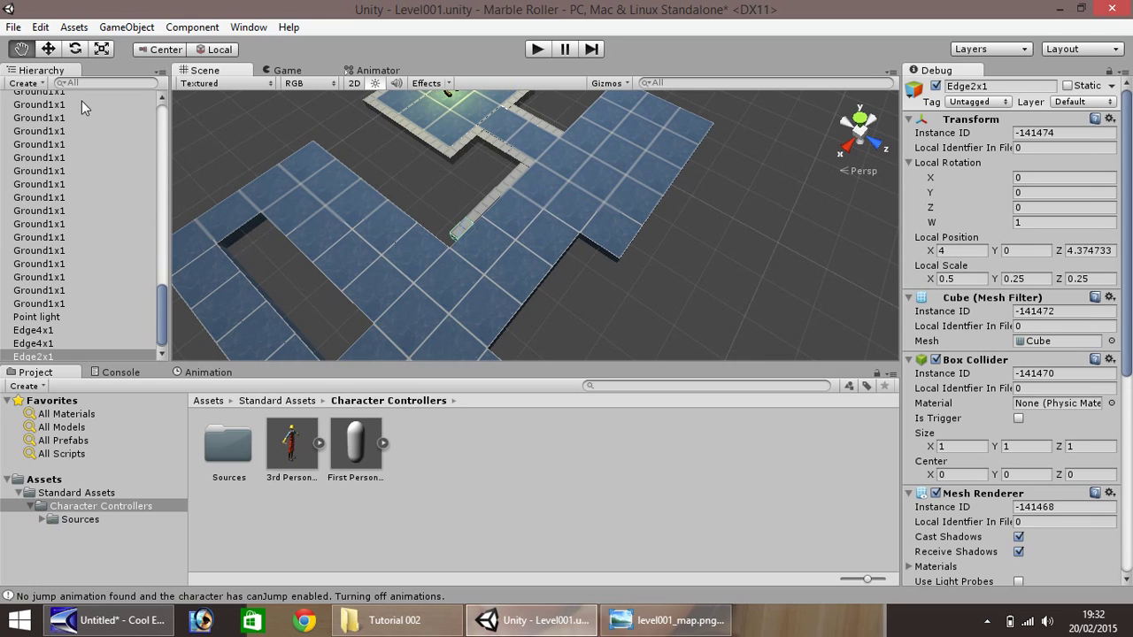
click(48, 49)
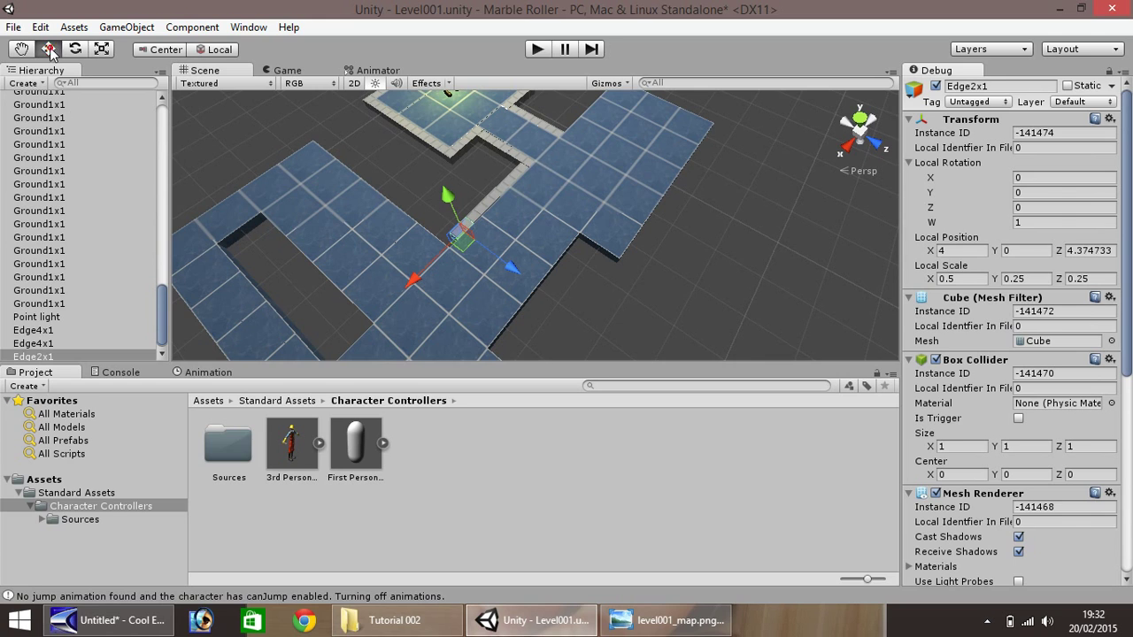
Step: Duplicate the rotated Edge4x1 piece and place copies along the path edge, ending near X 4.37, Z 0
click(423, 136)
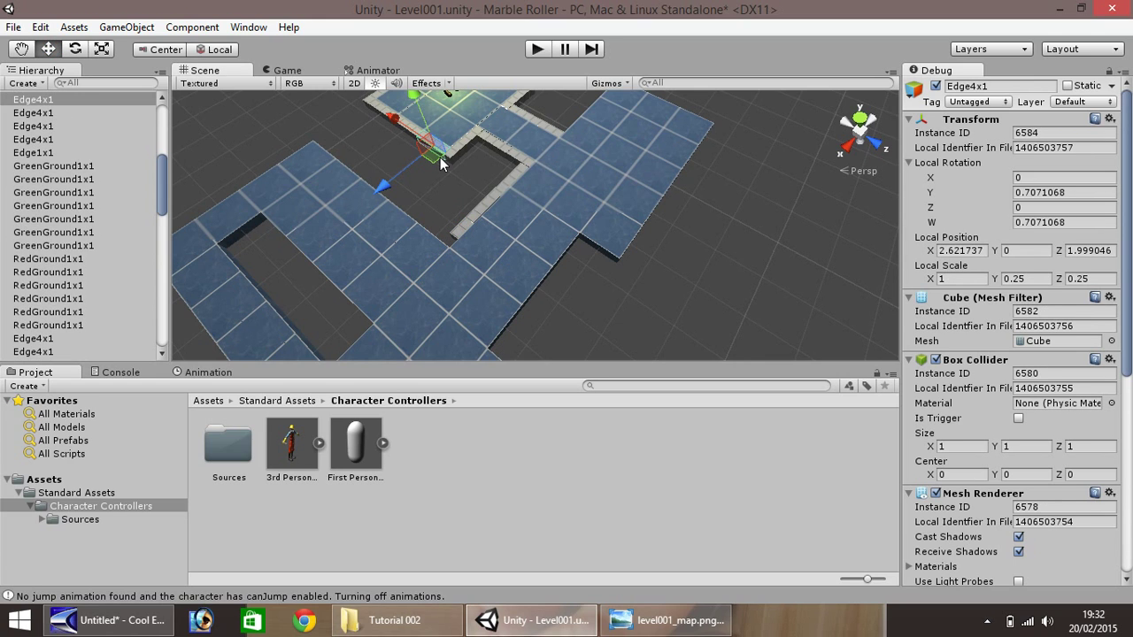
key(ctrl+d)
drag(382, 186, 349, 235)
ctrl+drag(354, 173, 310, 140)
key(ctrl+d)
key(ctrl+d)
key(ctrl+d)
key(ctrl+d)
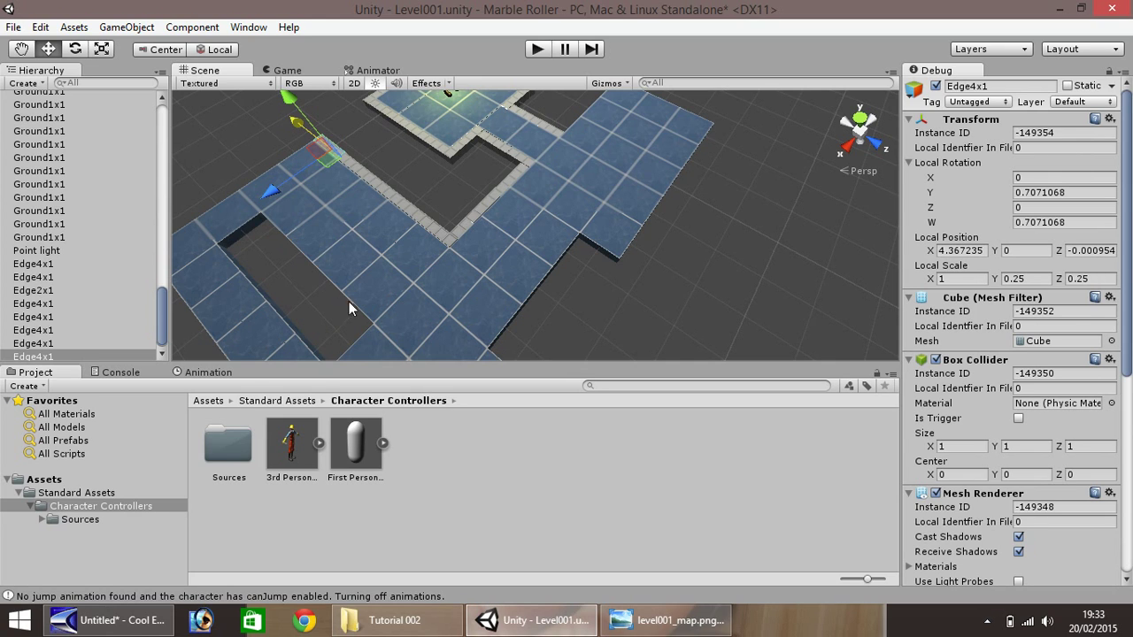
click(22, 49)
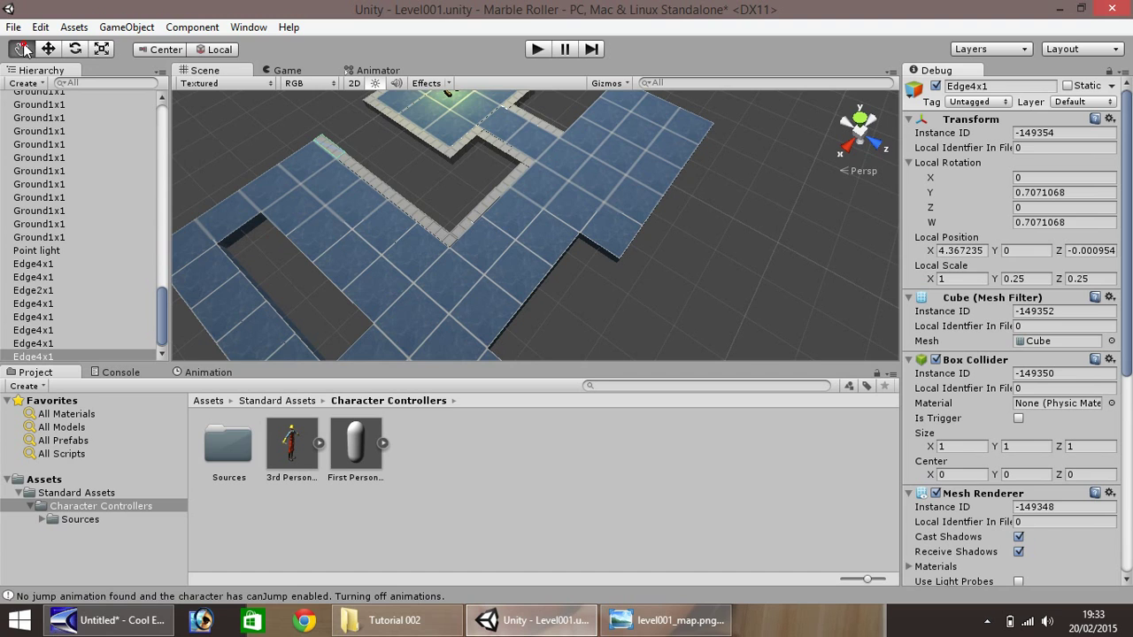
drag(328, 260, 358, 191)
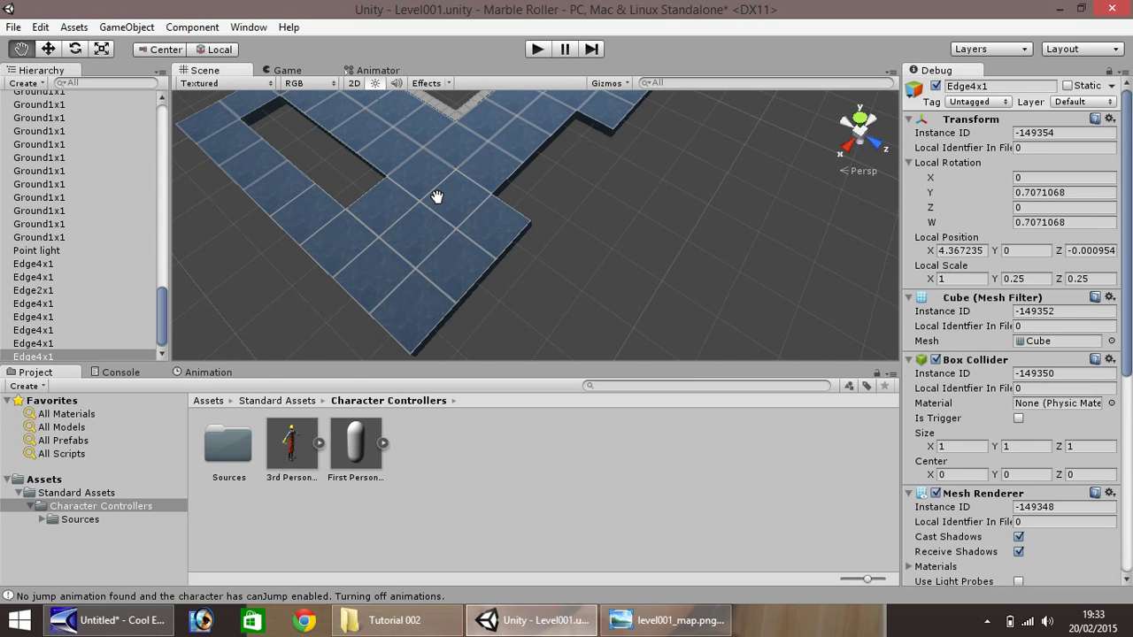
scroll(440, 218, down, 5)
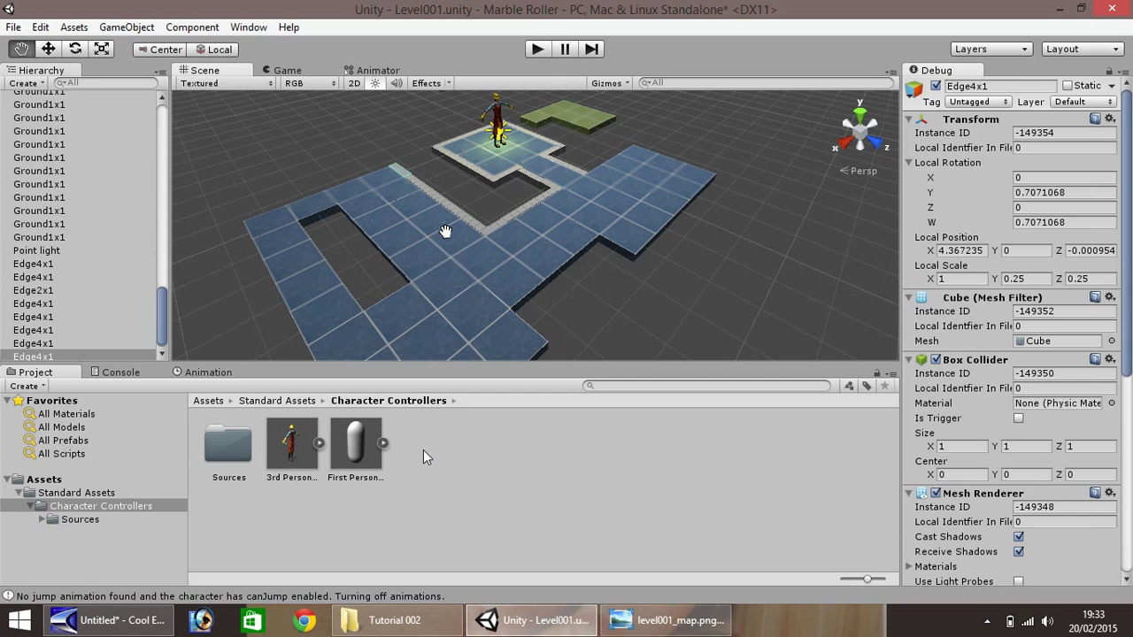
click(538, 48)
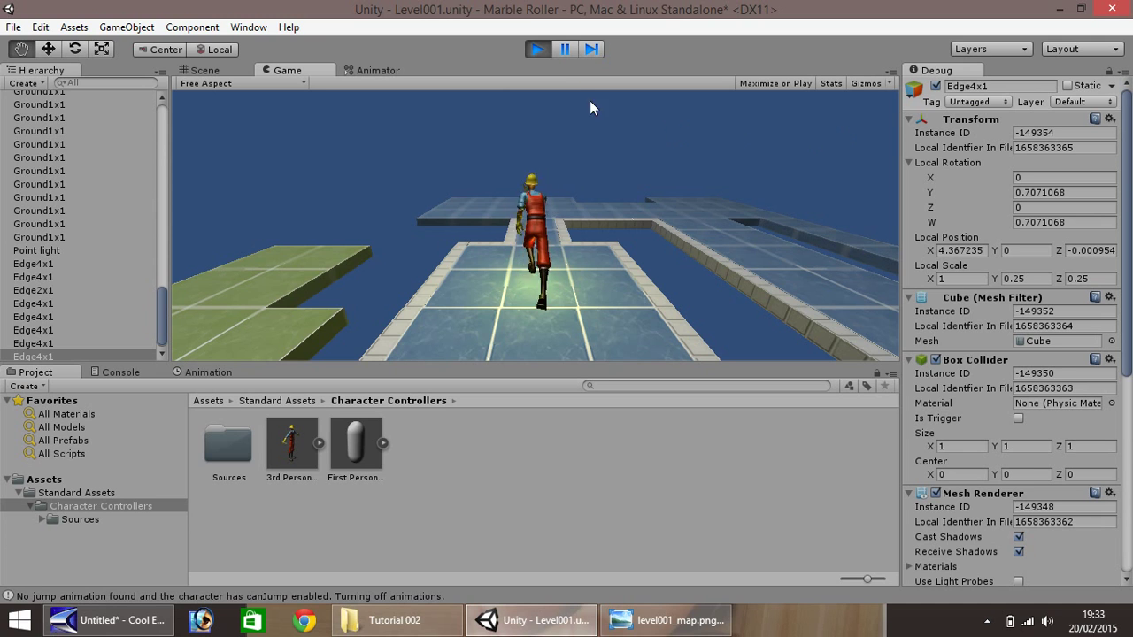
click(539, 49)
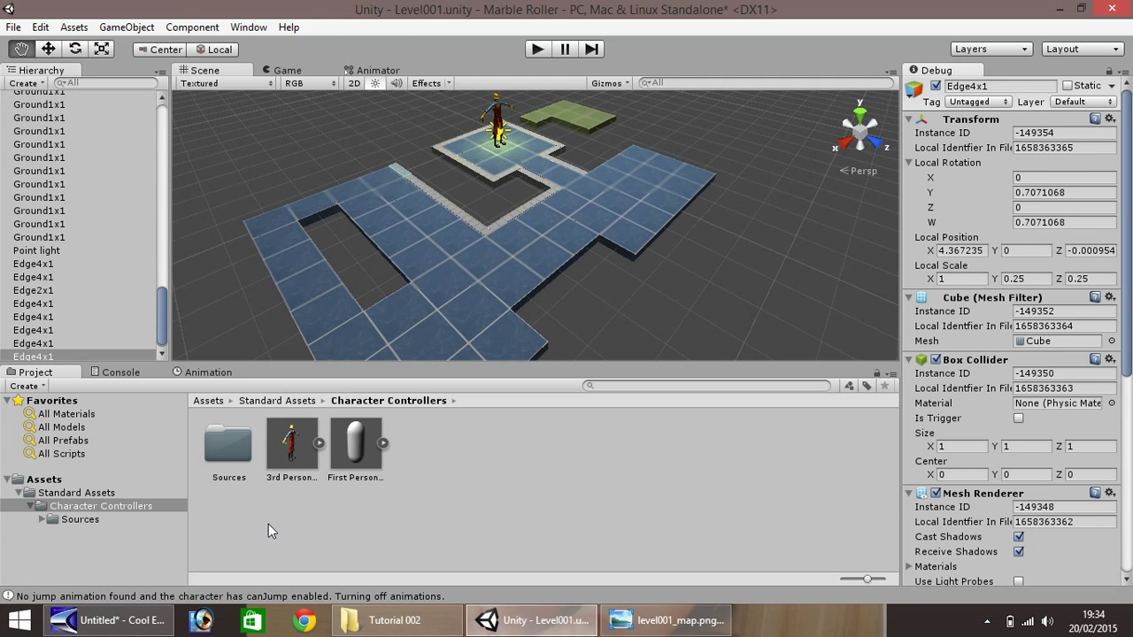
Step: Import all assets of the standard Skyboxes package and open its Skyboxes folder
right_click(373, 513)
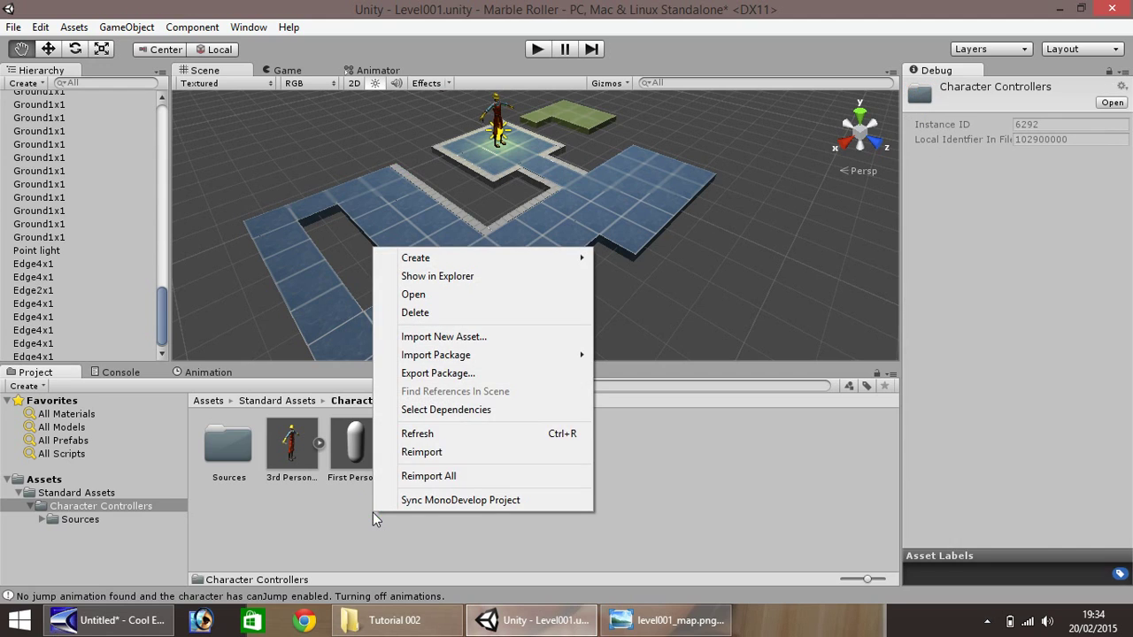
mouse_move(508, 357)
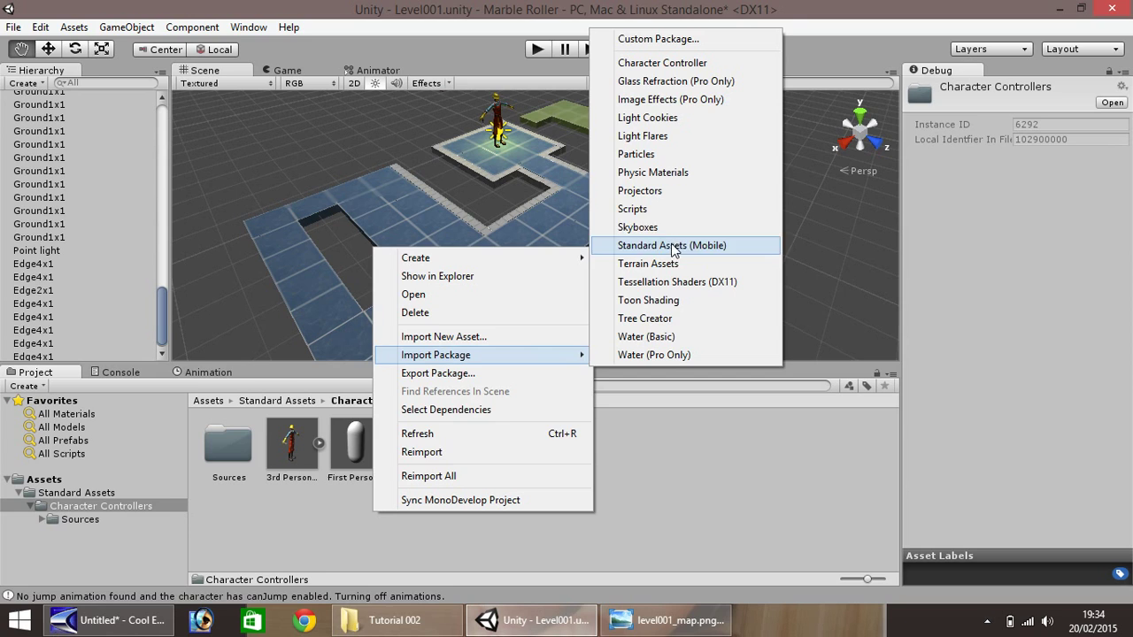
click(641, 227)
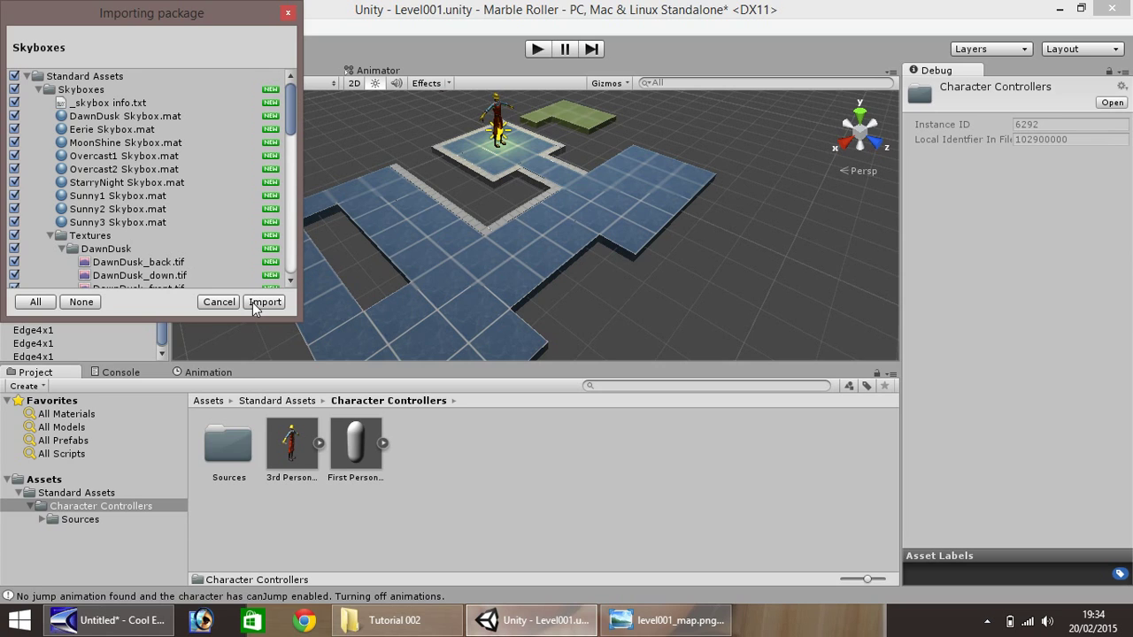
click(258, 303)
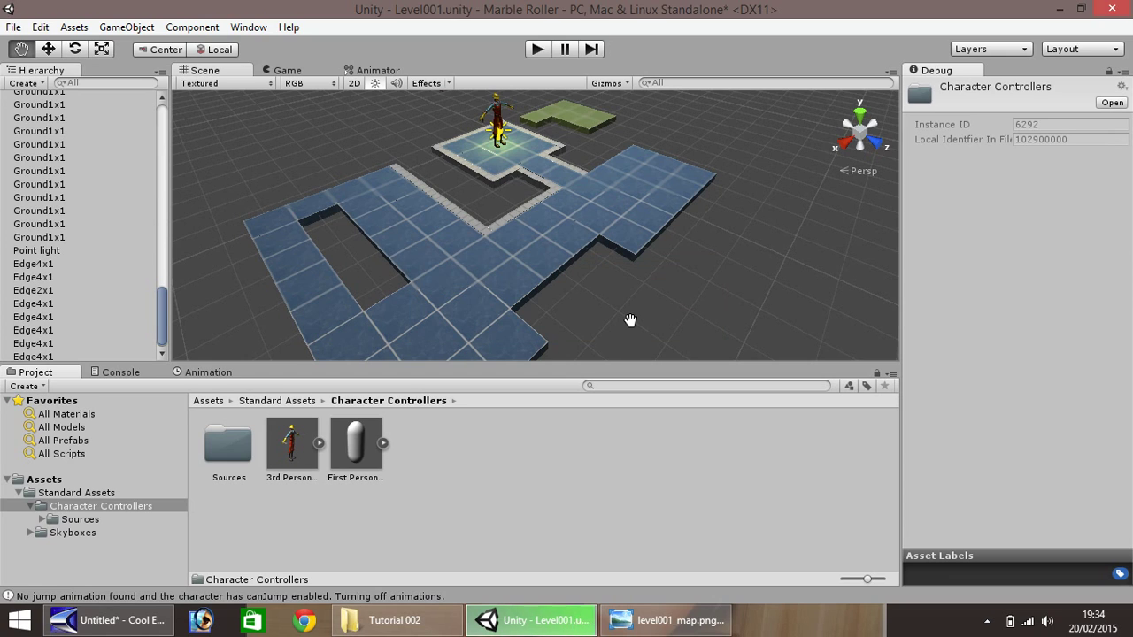
click(70, 533)
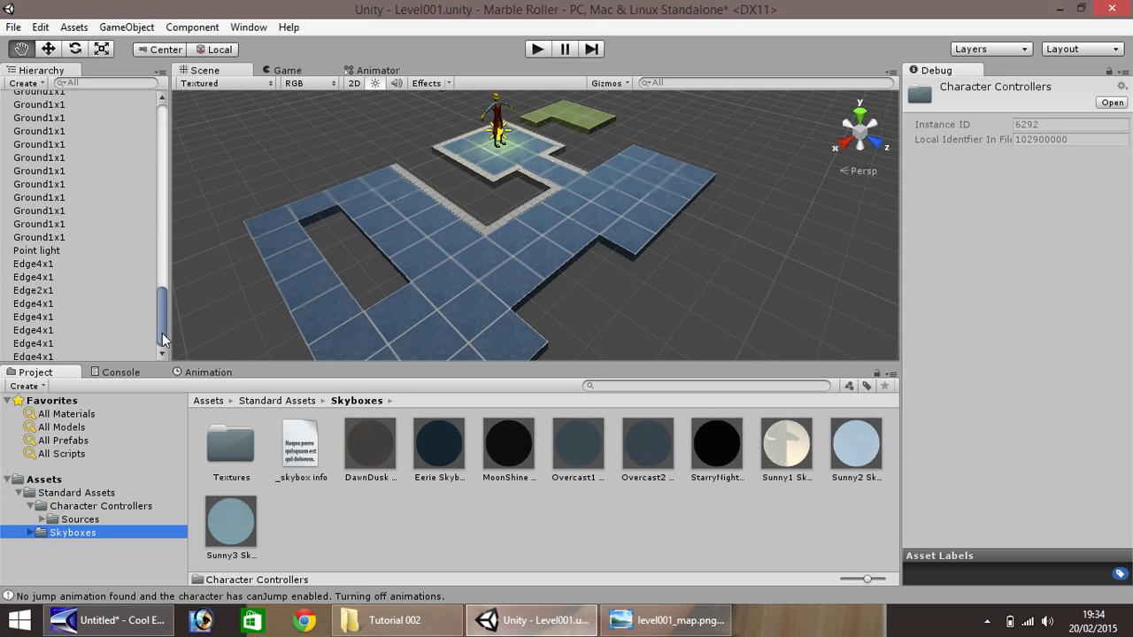
Step: Rename the overhead Point light in the Hierarchy to Level001Lighting
drag(162, 326, 161, 333)
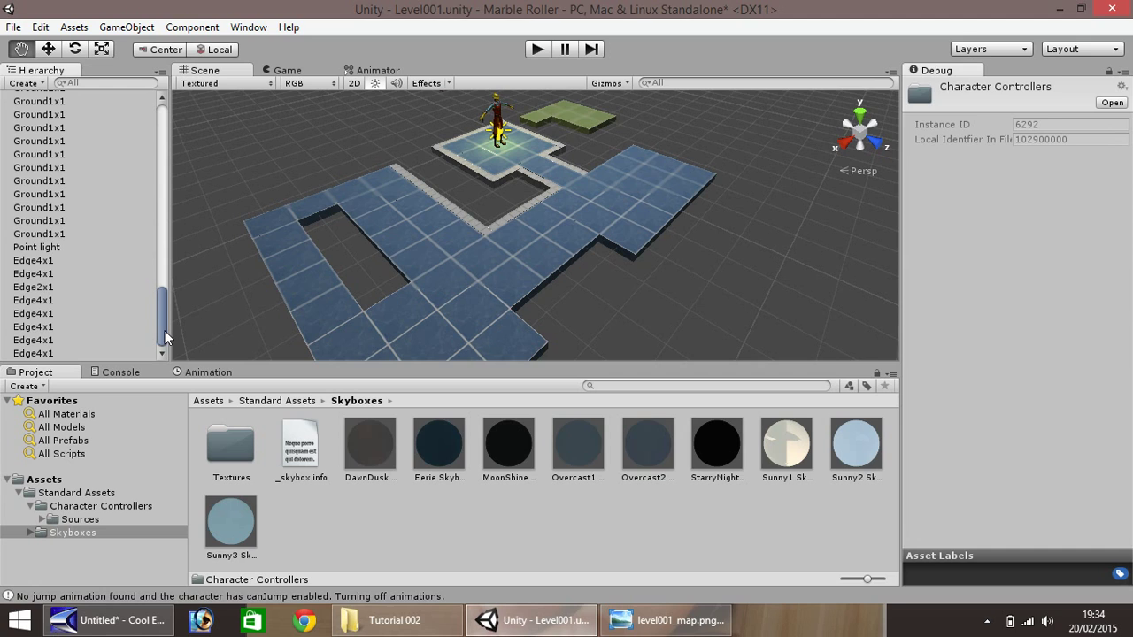
click(43, 247)
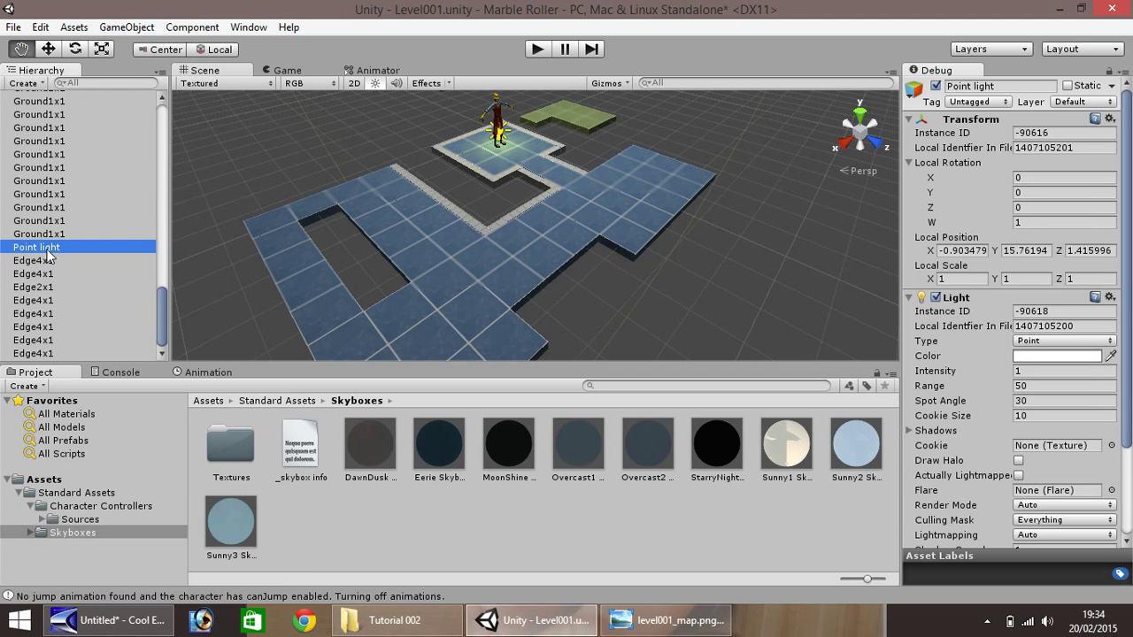
right_click(49, 256)
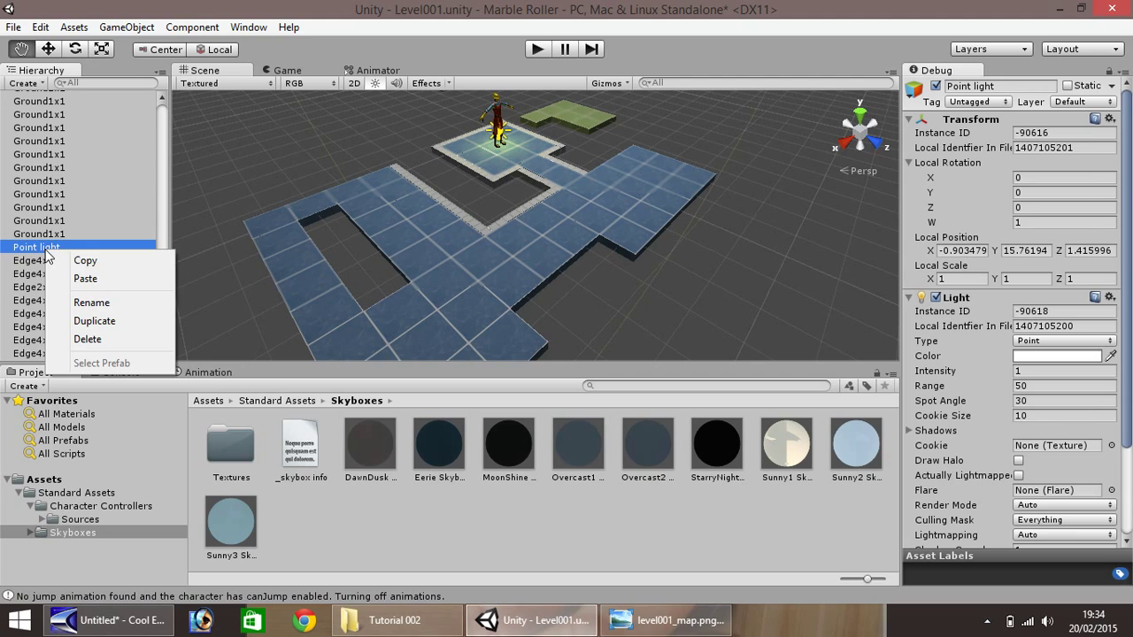
click(109, 306)
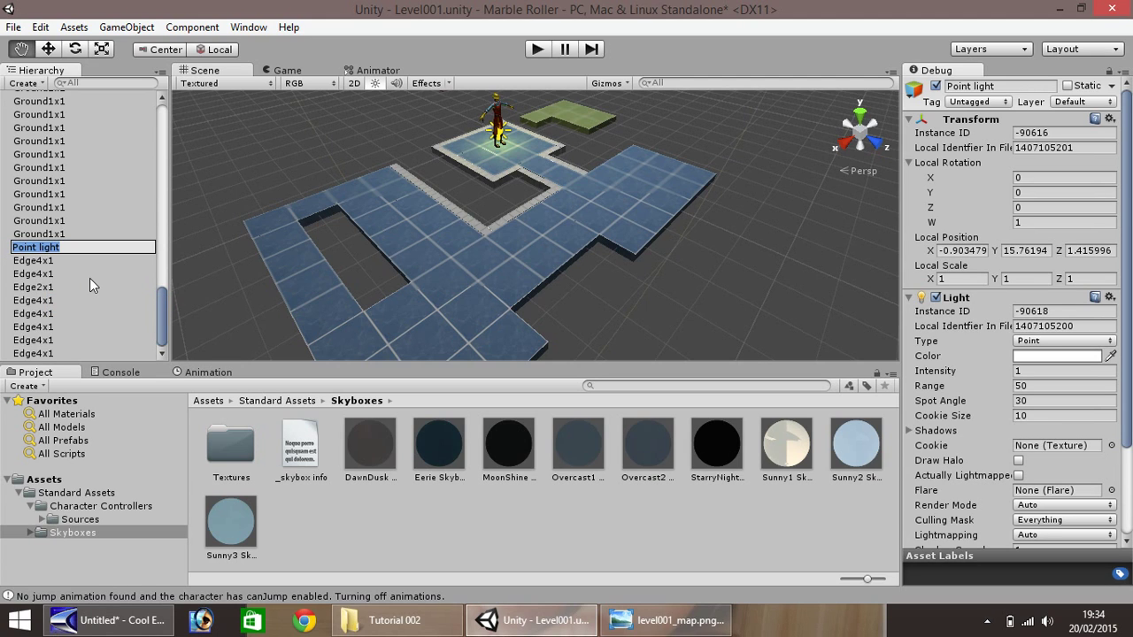
text(Level001Lighting)
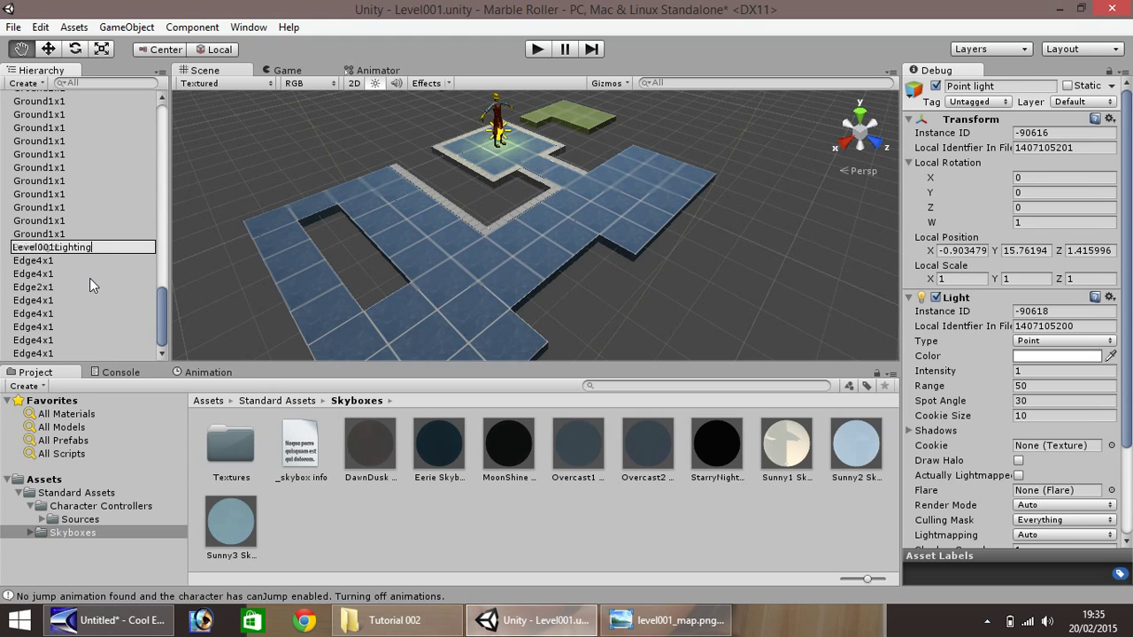
key(Return)
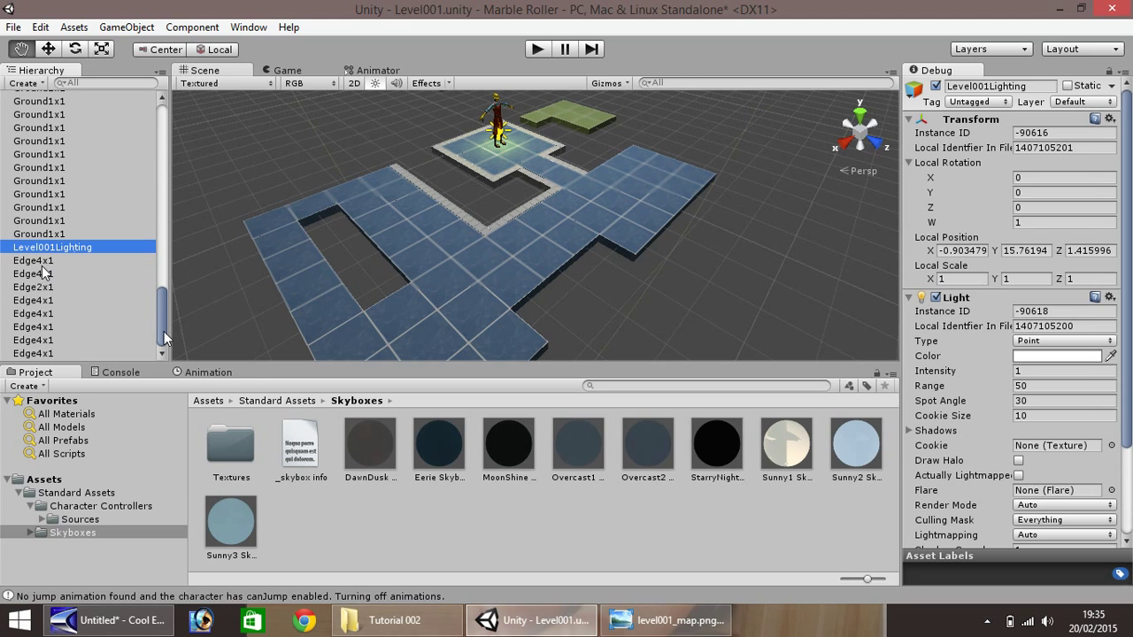
Step: Add a Rendering > Skybox component to the PlayerLight object
drag(166, 333, 172, 128)
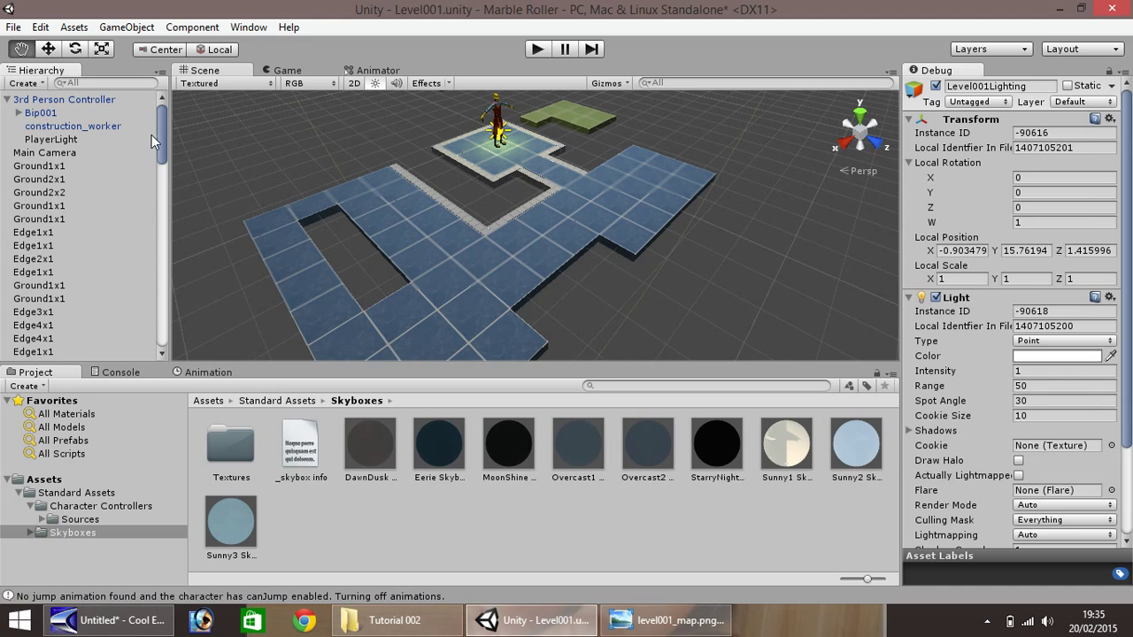
click(46, 141)
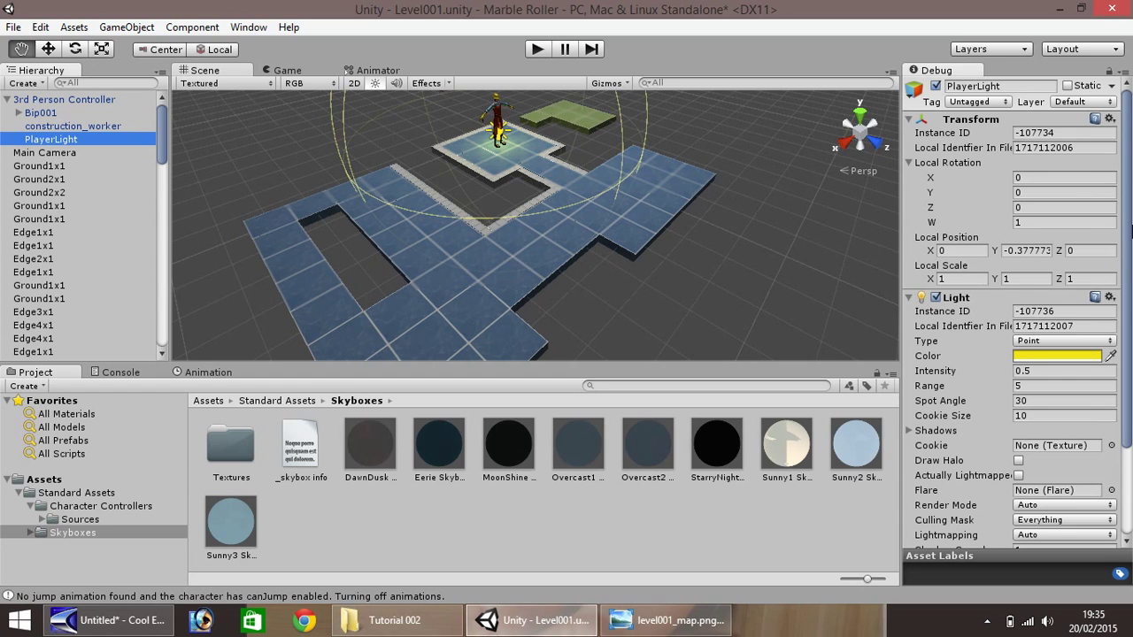
drag(1130, 235, 1131, 330)
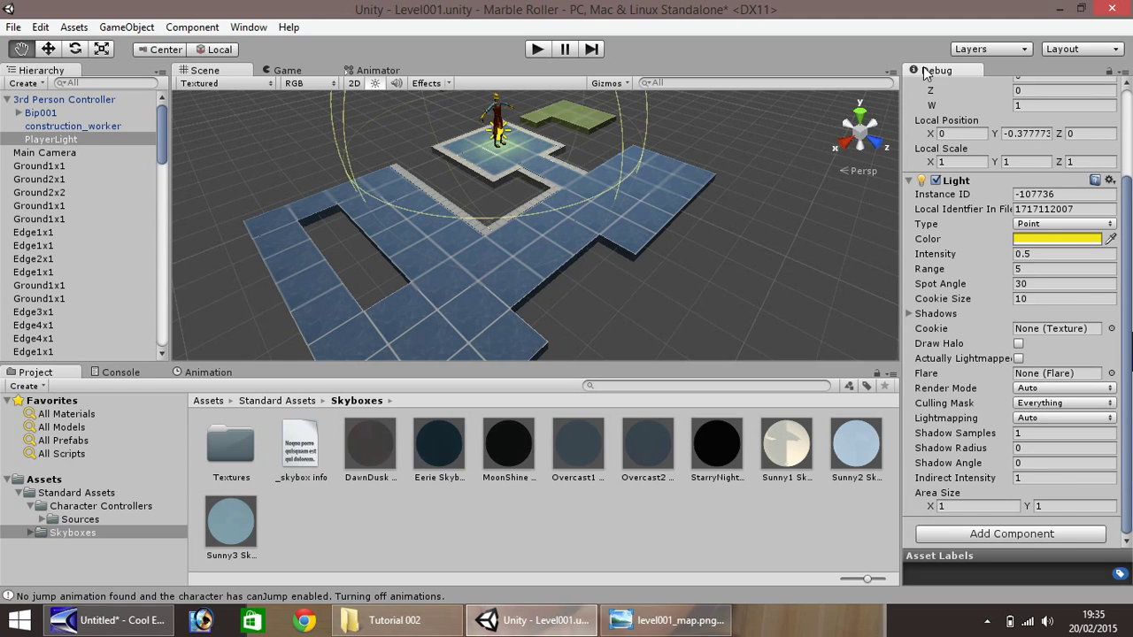
click(999, 534)
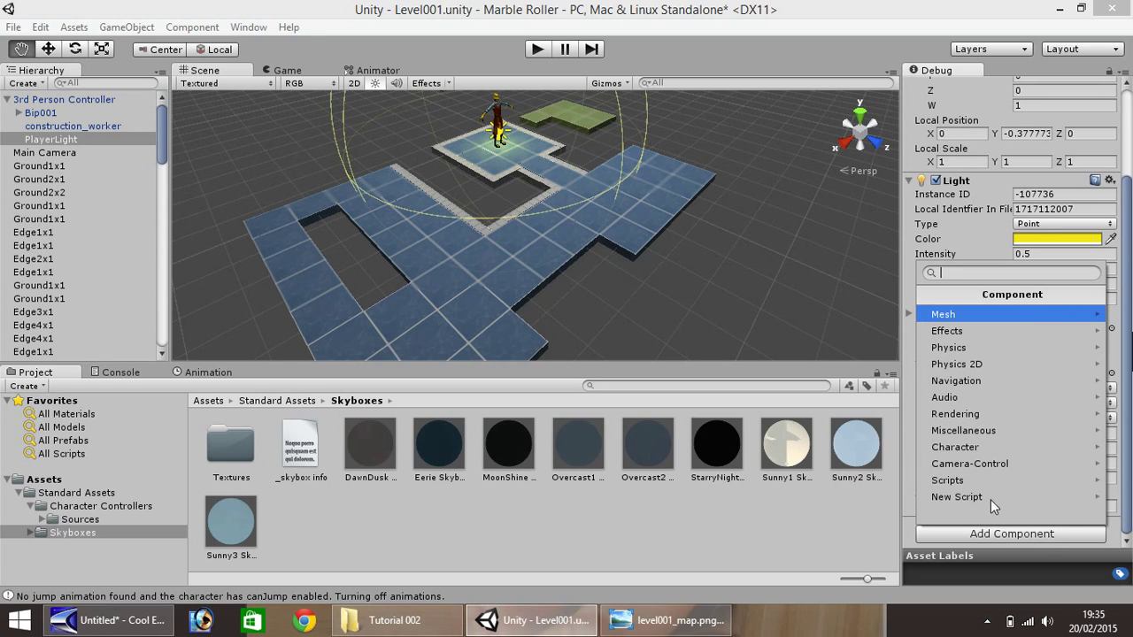
click(960, 414)
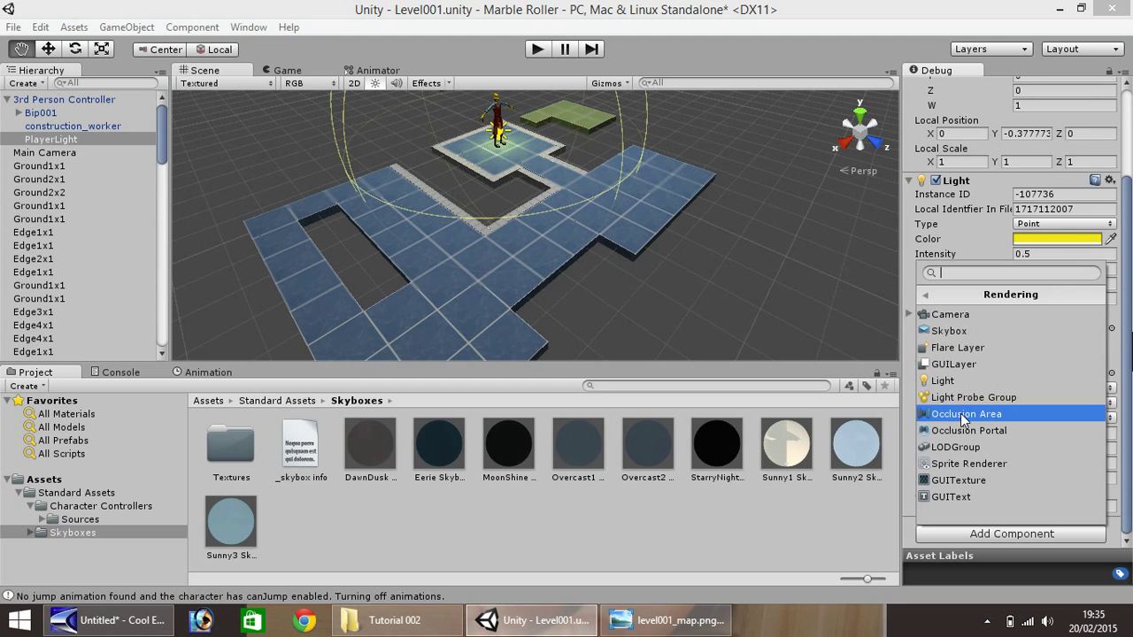
click(949, 331)
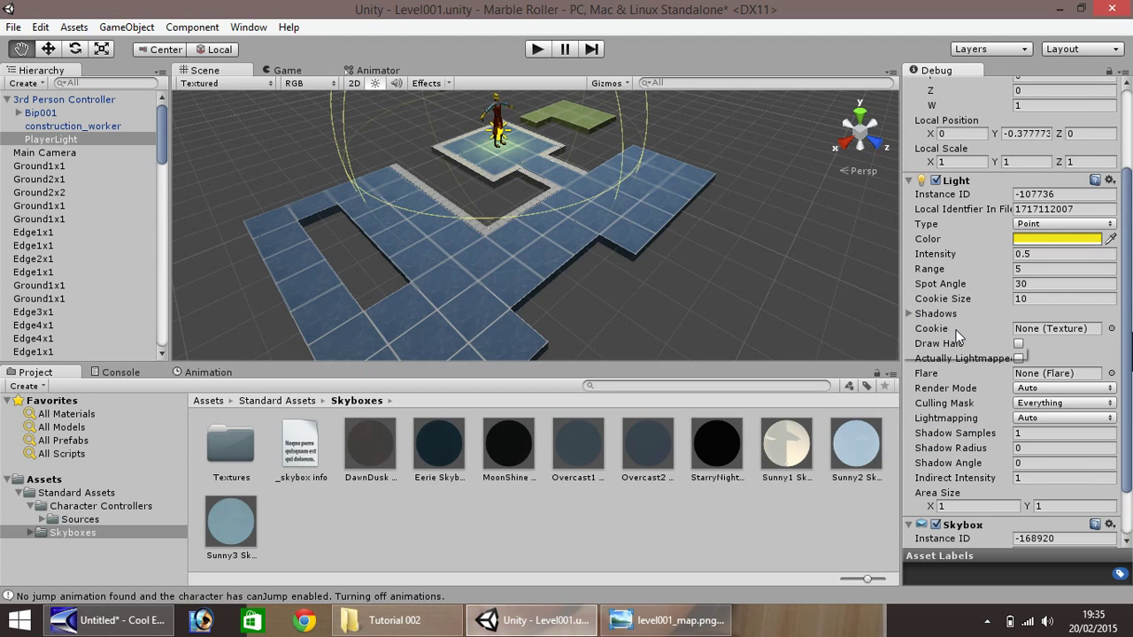
drag(1129, 305, 1130, 368)
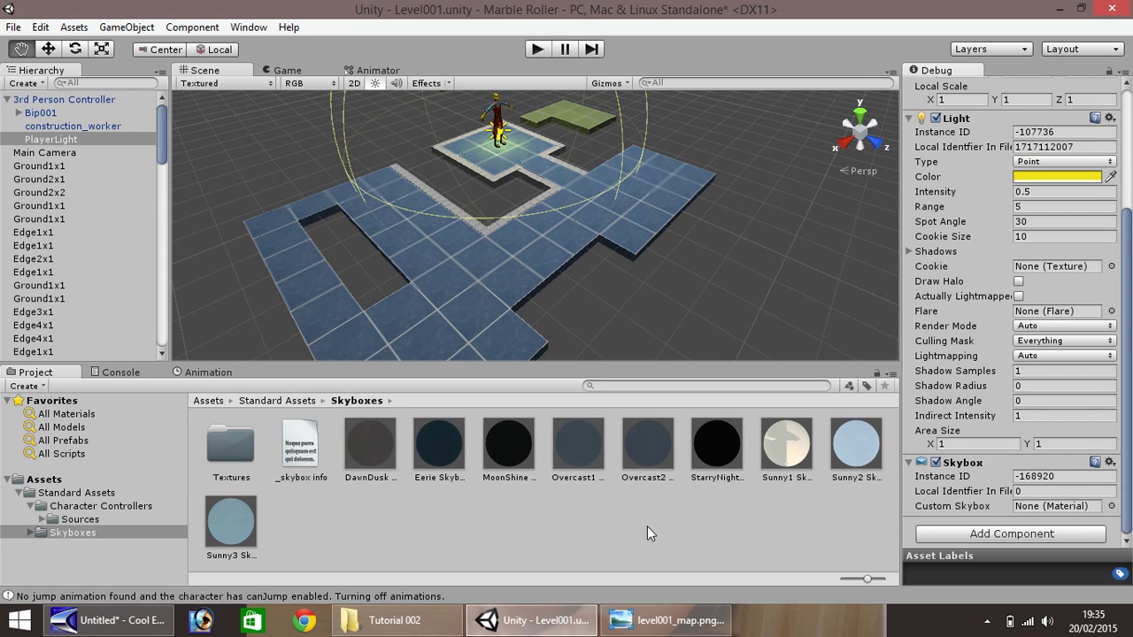
Step: Drop the Sunny1 Skybox material into PlayerLight's Custom Skybox field
drag(793, 445, 1063, 544)
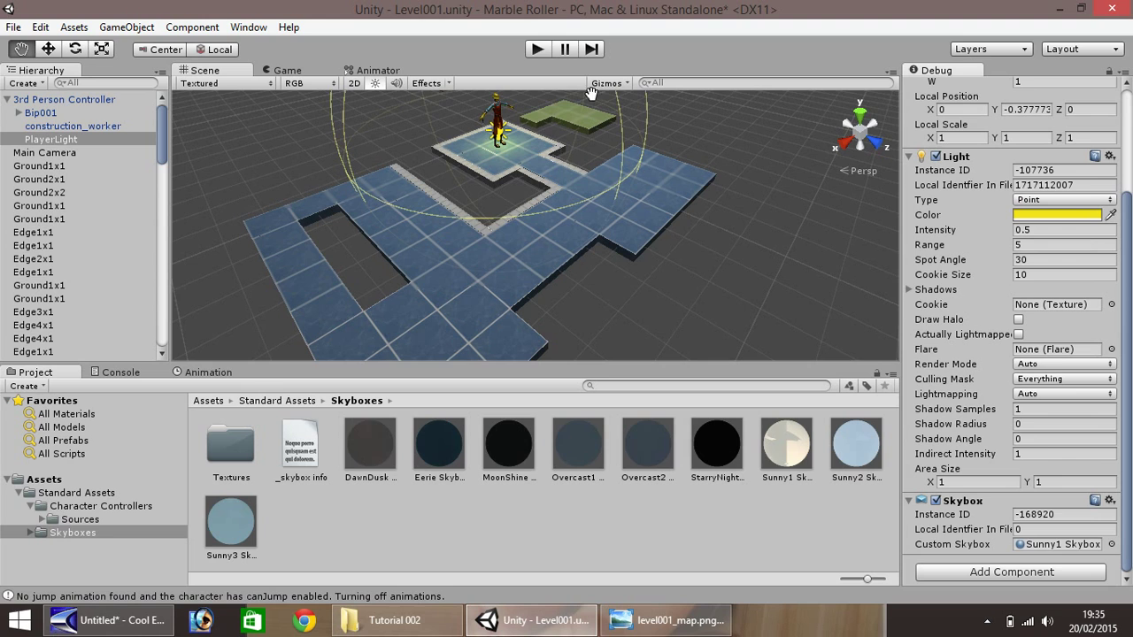
click(537, 50)
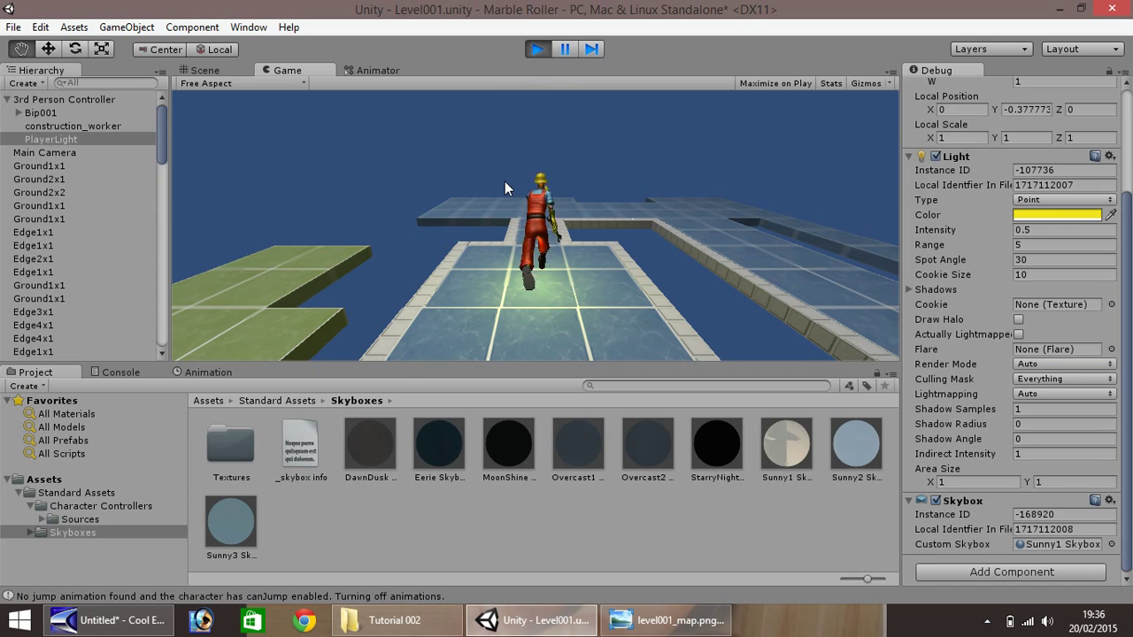
click(536, 49)
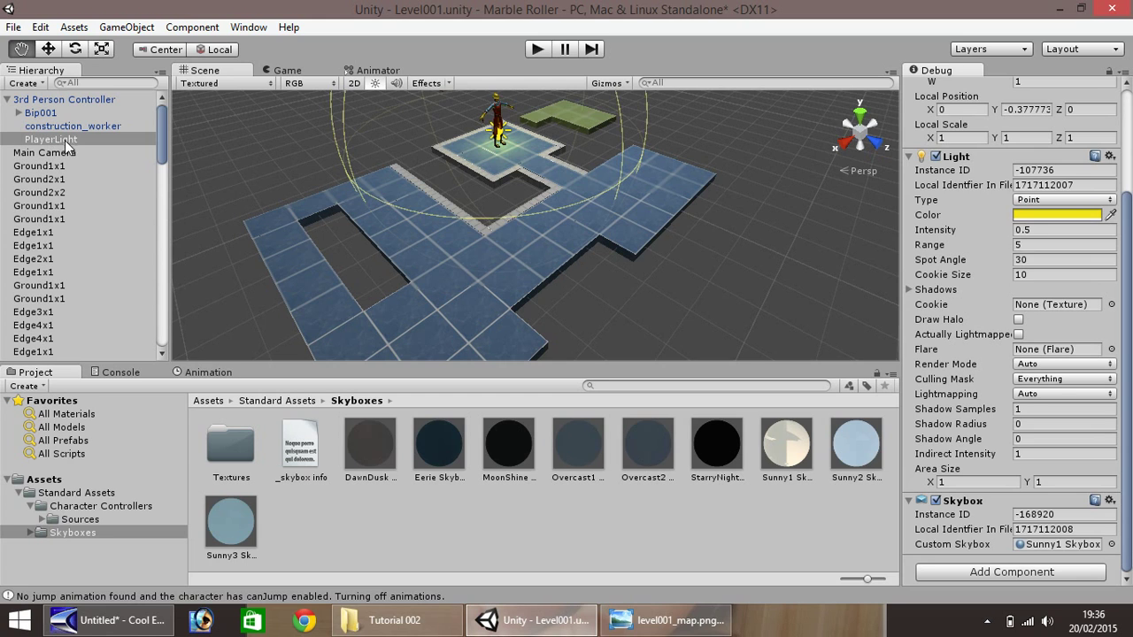
Step: Add a Skybox component to Main Camera with Sunny1 Skybox as its Custom Skybox
click(53, 152)
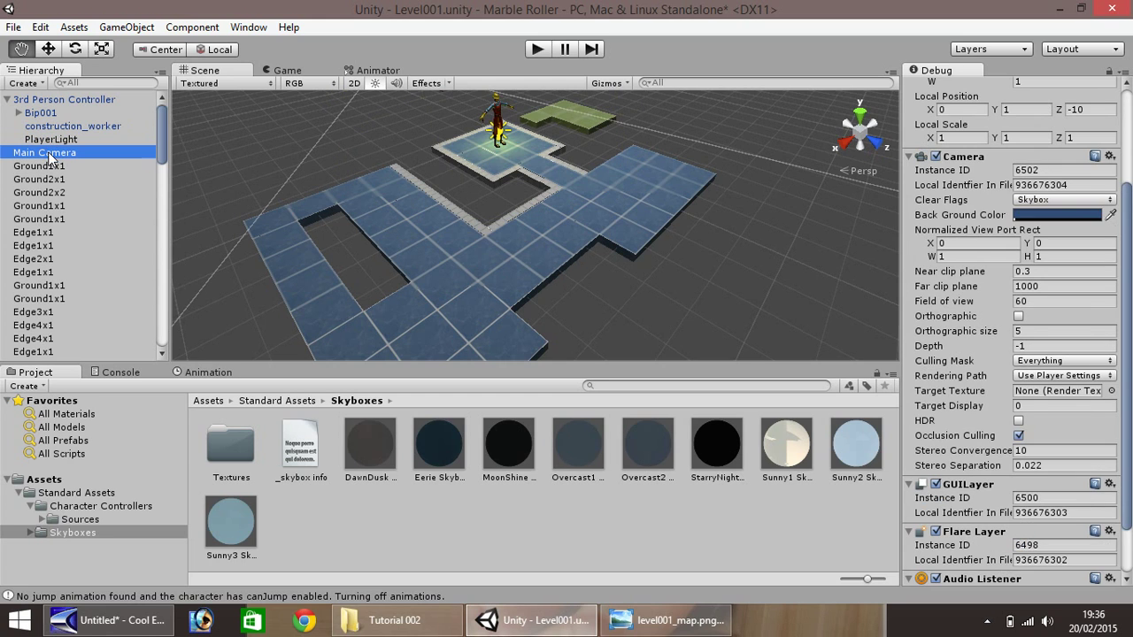
drag(1130, 312, 1130, 412)
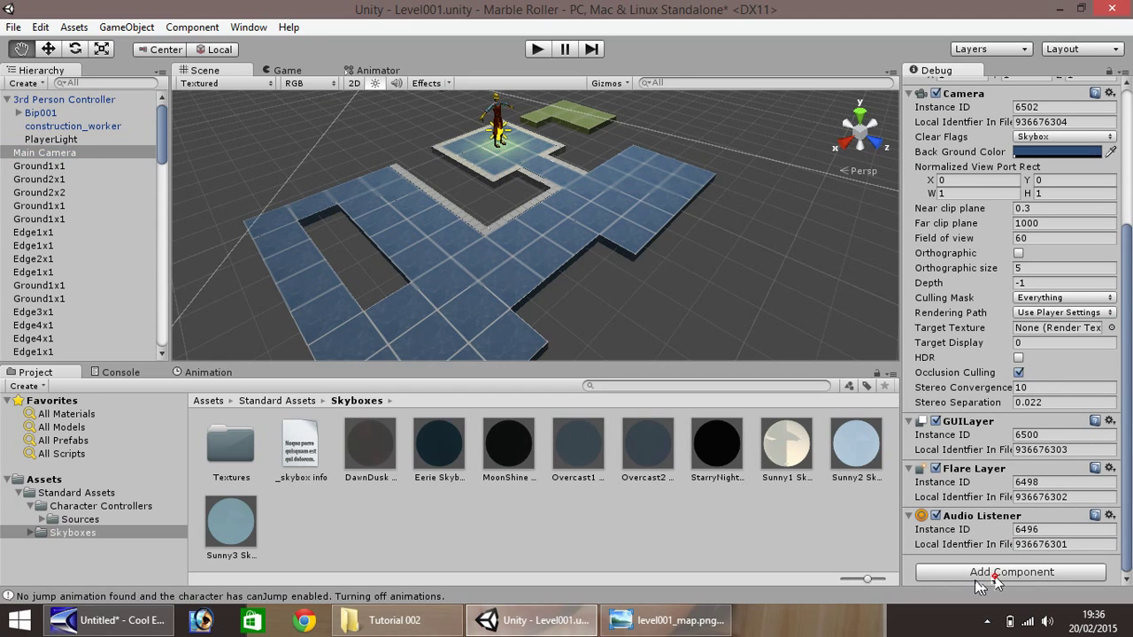
click(994, 574)
click(958, 453)
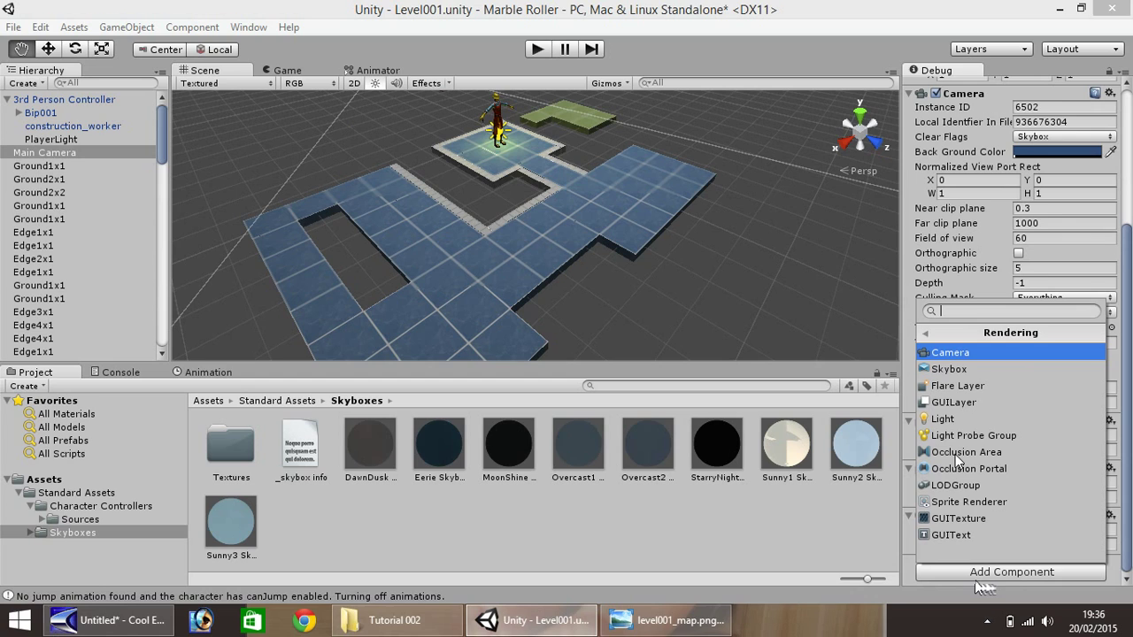
click(957, 376)
drag(1129, 396, 1131, 480)
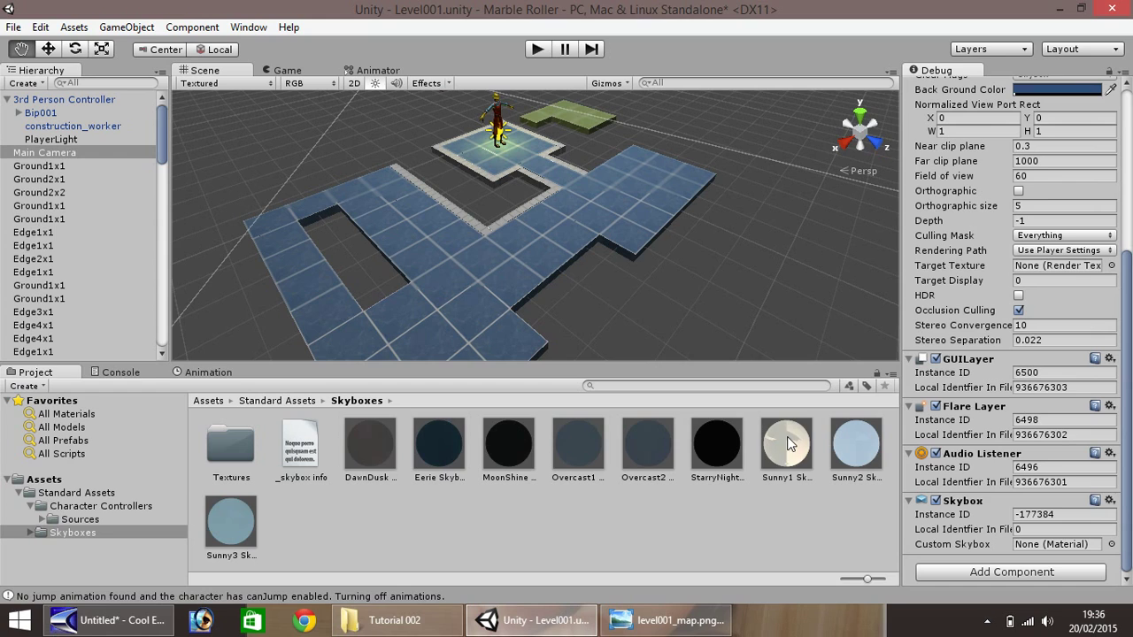
drag(787, 437, 1049, 551)
click(52, 140)
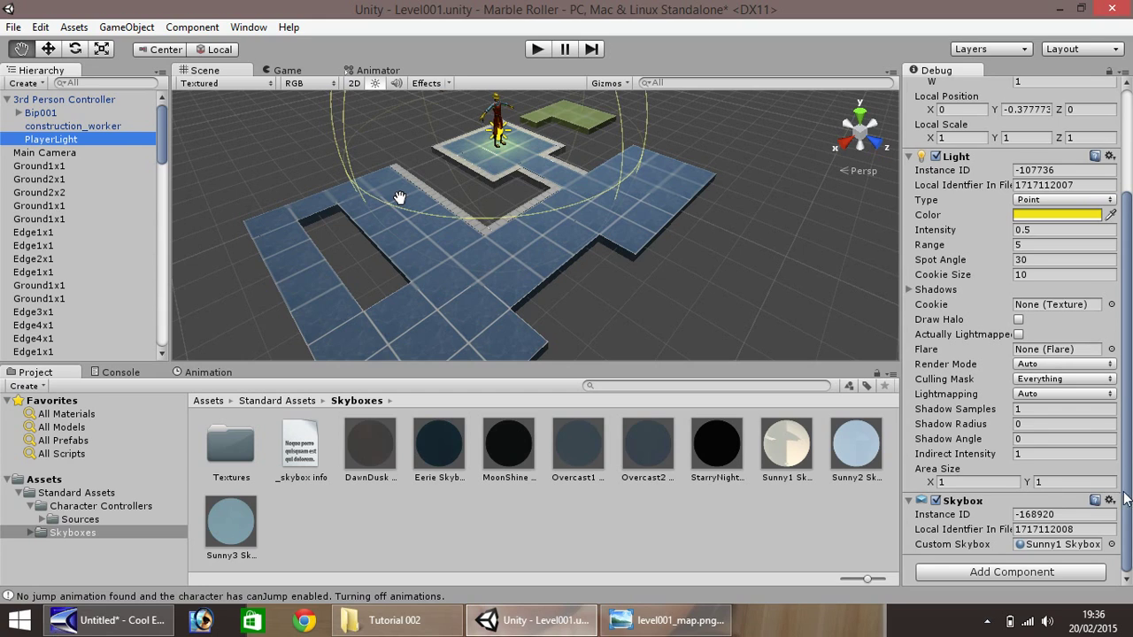
Step: Uncheck PlayerLight's Skybox component and set its Custom Skybox to None
click(935, 501)
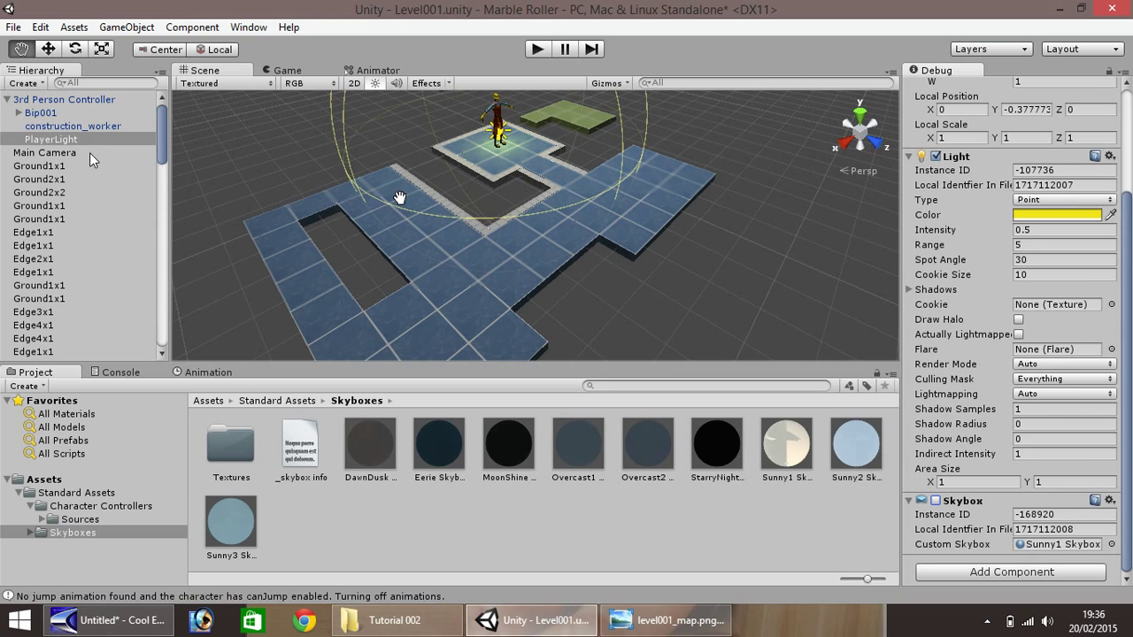
click(1112, 544)
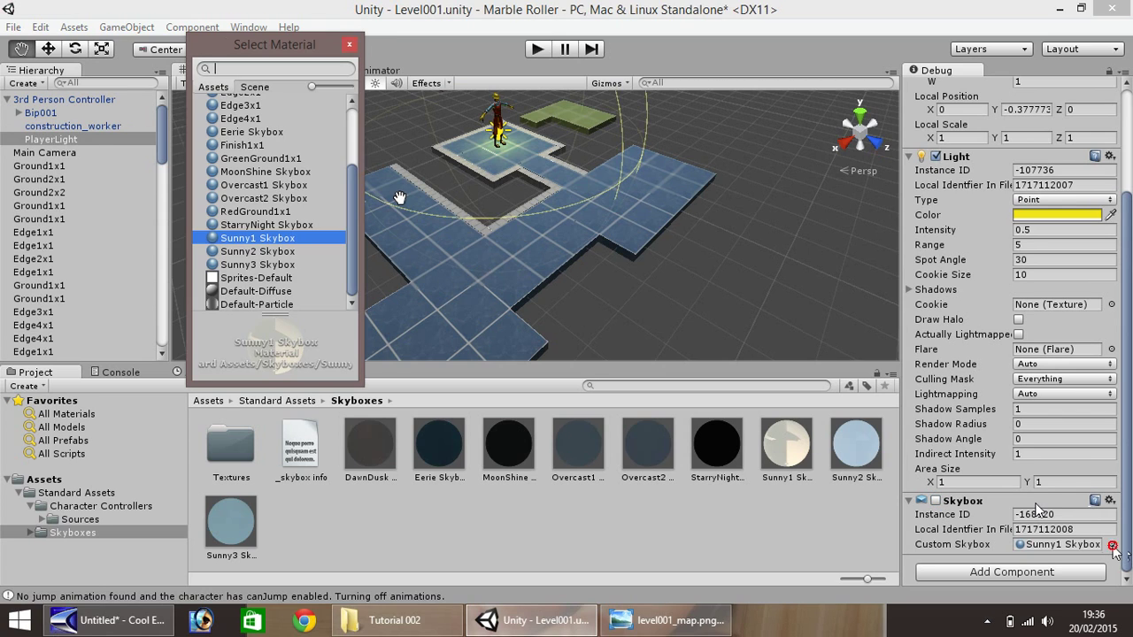
scroll(331, 204, up, 4)
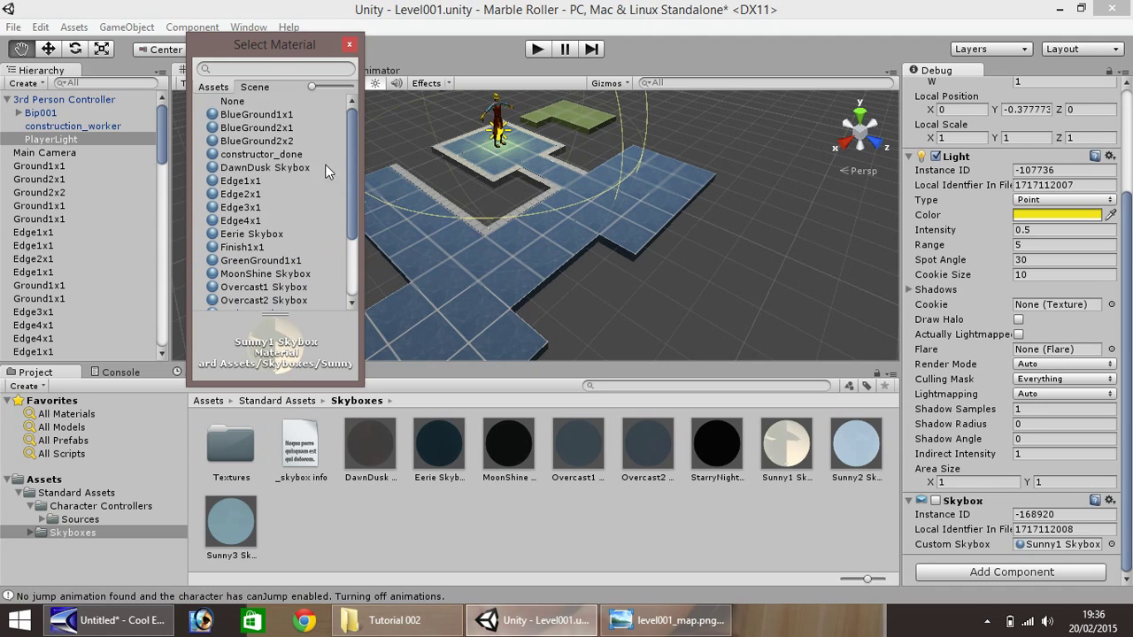
click(238, 101)
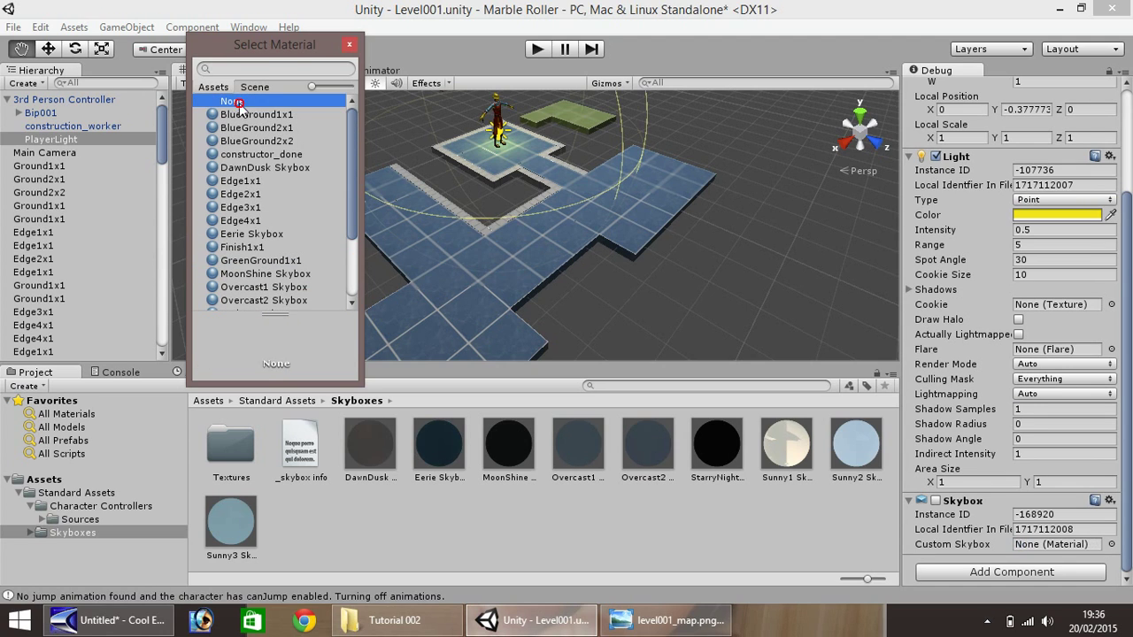
click(349, 45)
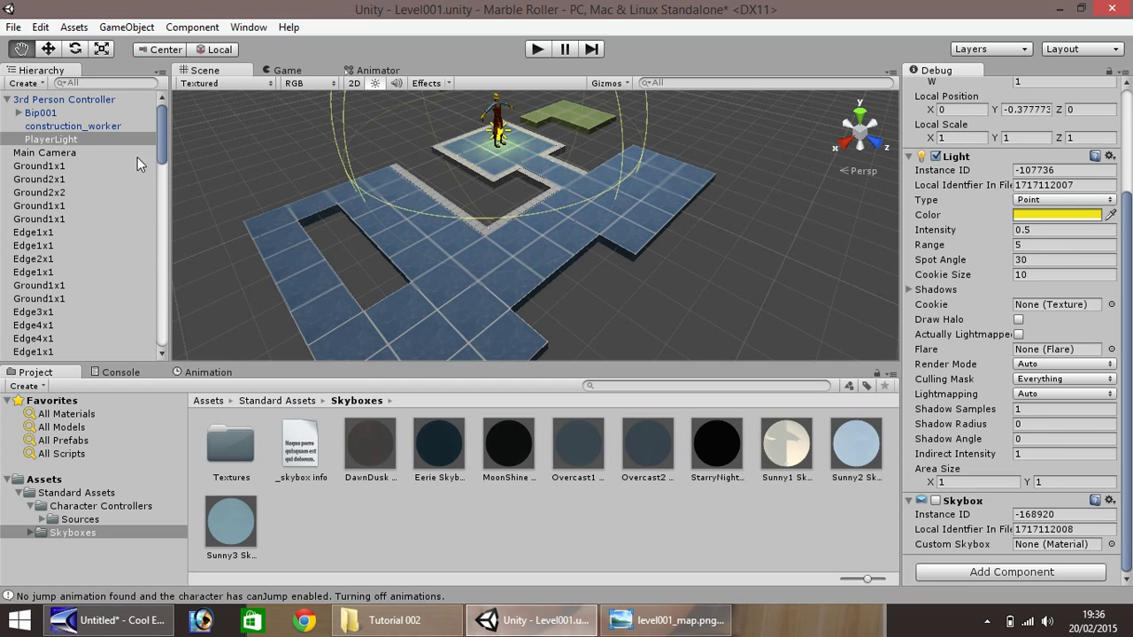
click(55, 152)
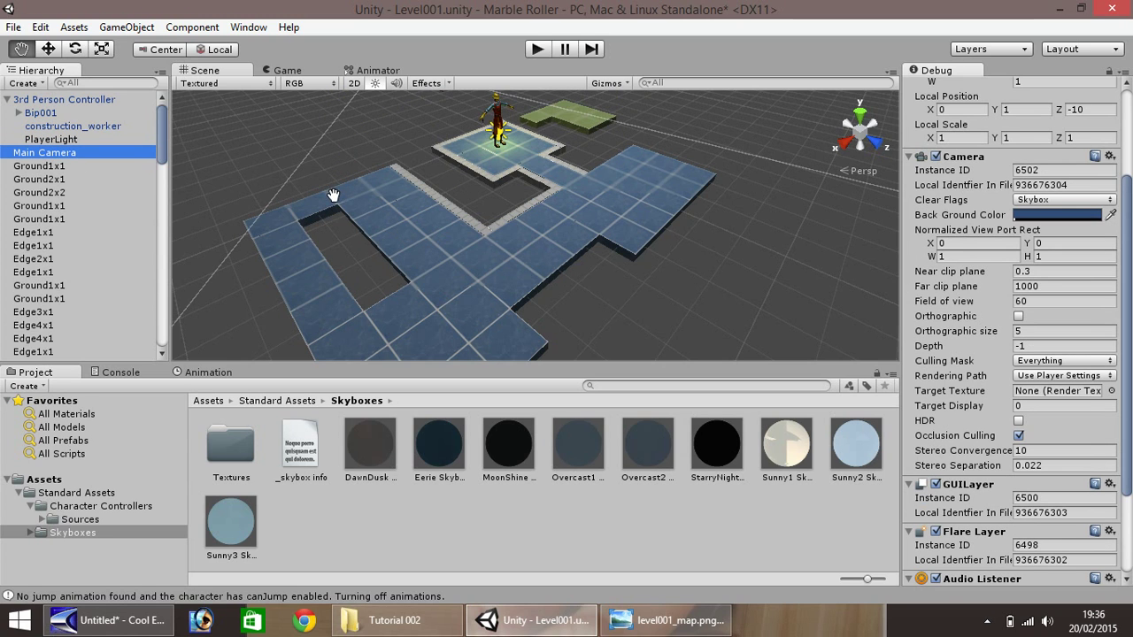
Step: Play-test under Sunny1, steering the character with arrow keys until it falls off the edge
drag(1128, 374, 1129, 496)
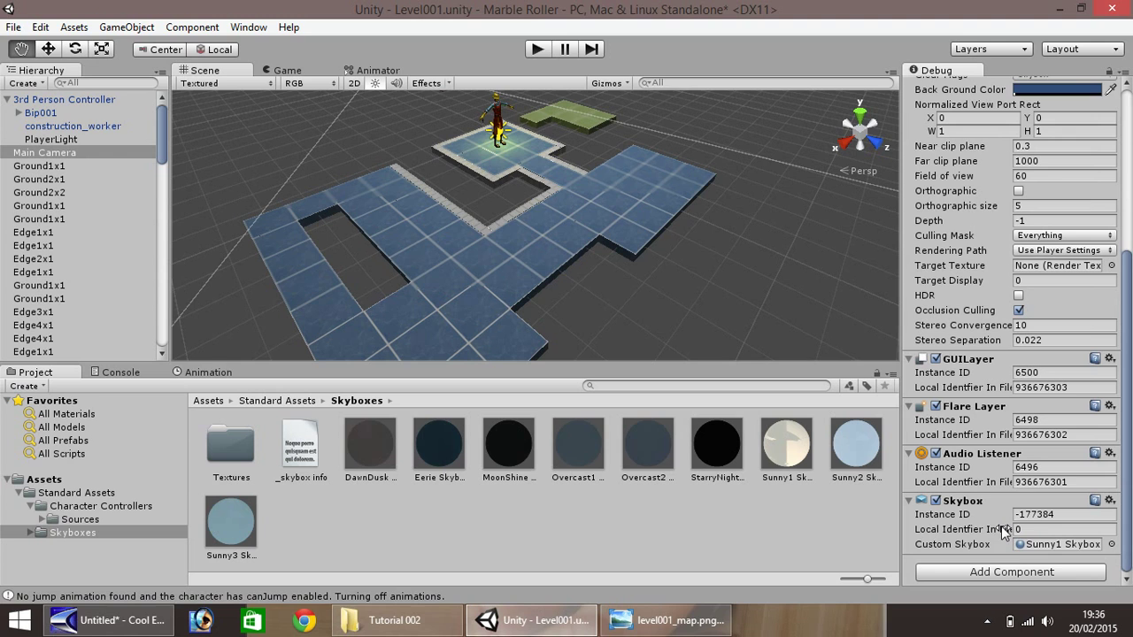
click(537, 50)
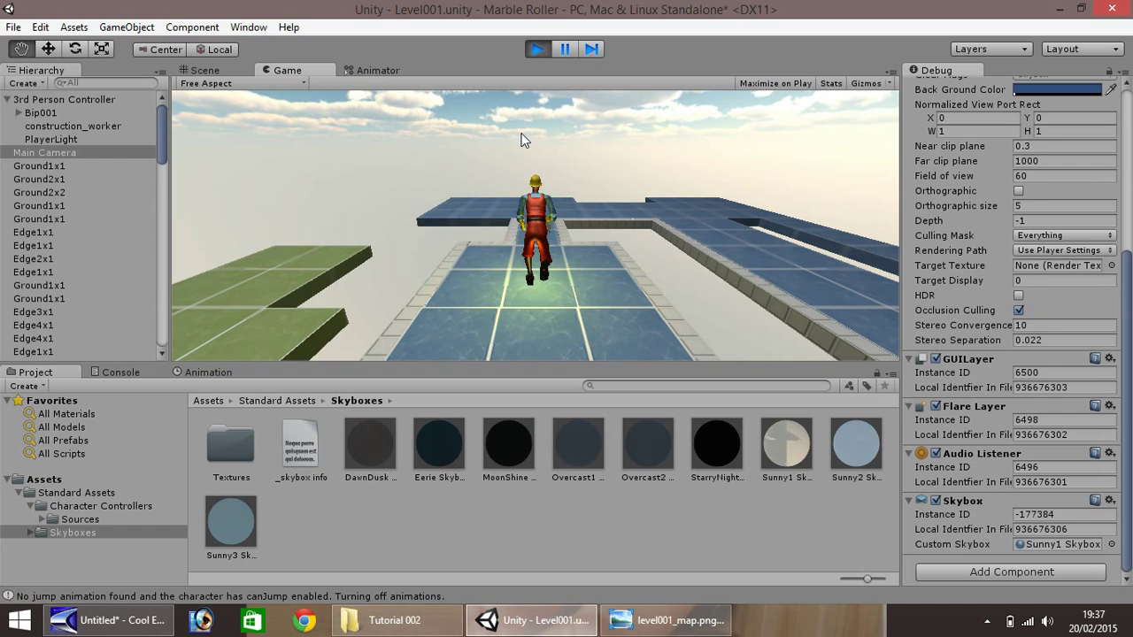
key(Right)
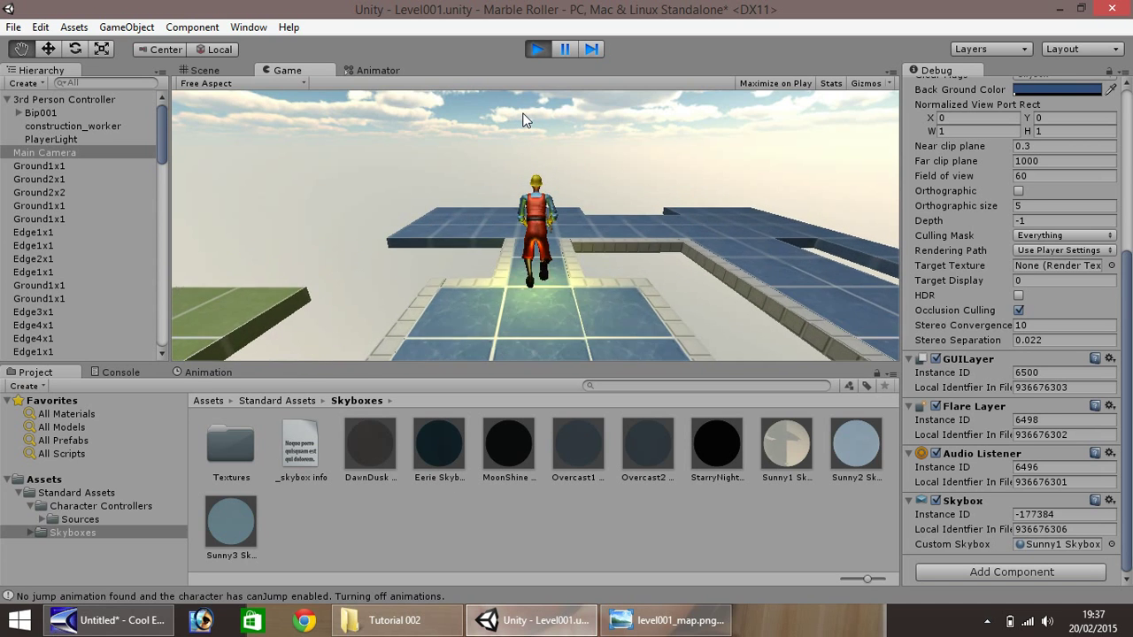
key(Up)
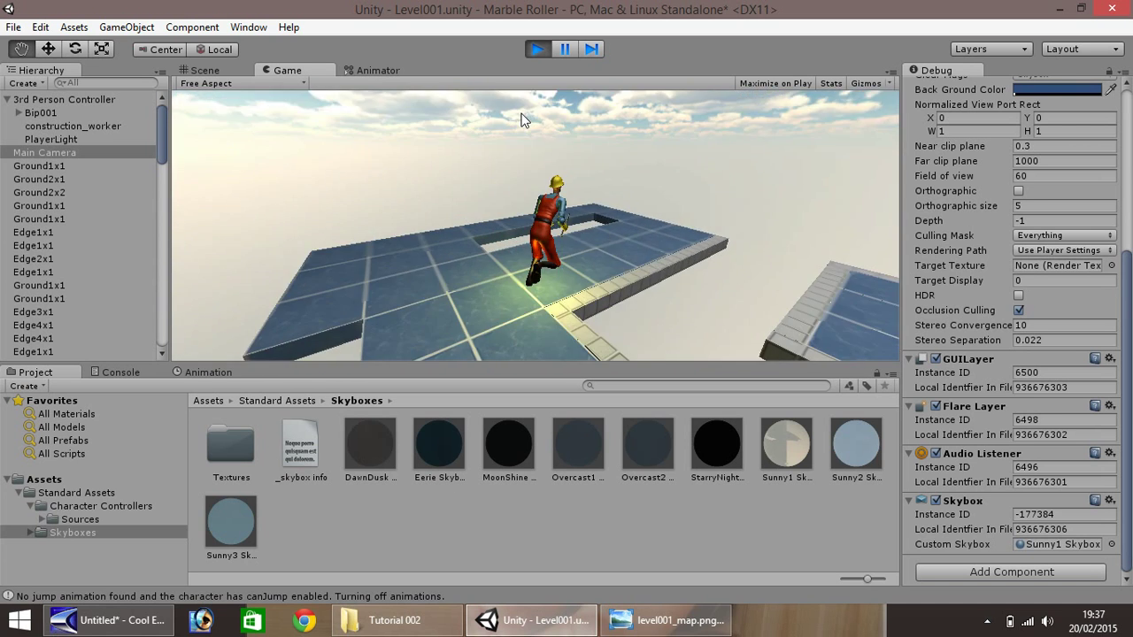
key(Left)
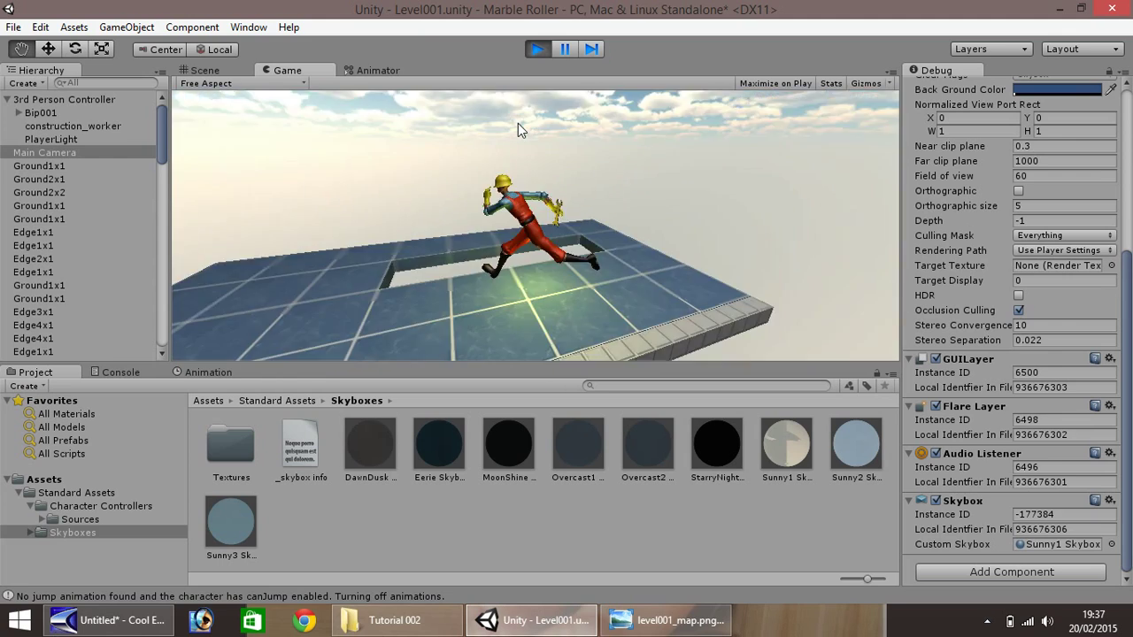
key(Right)
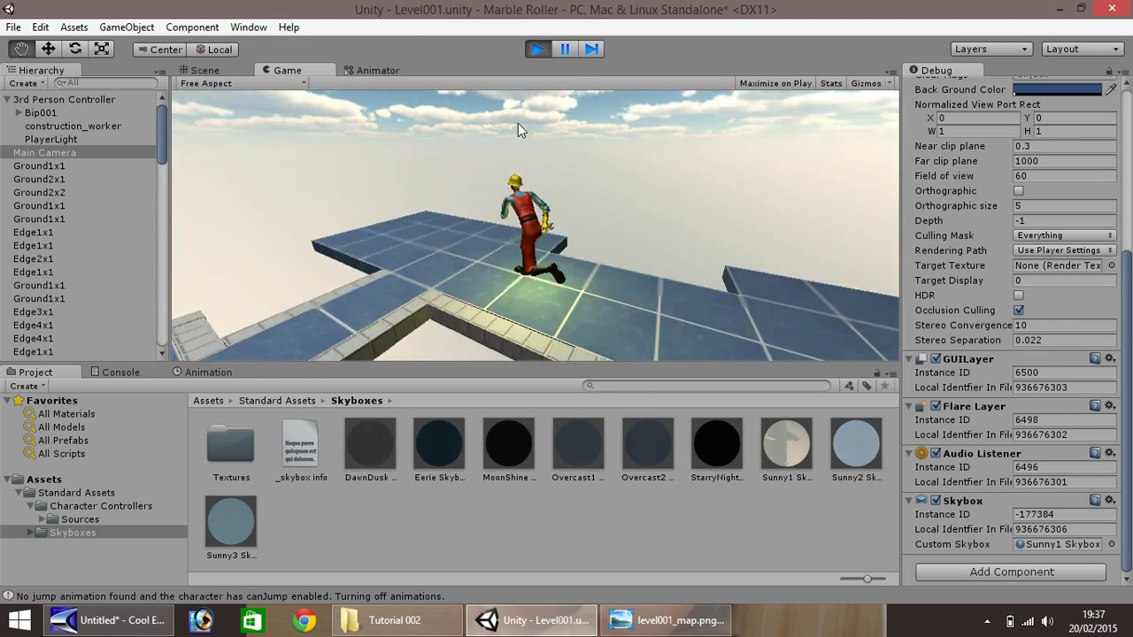
key(Up)
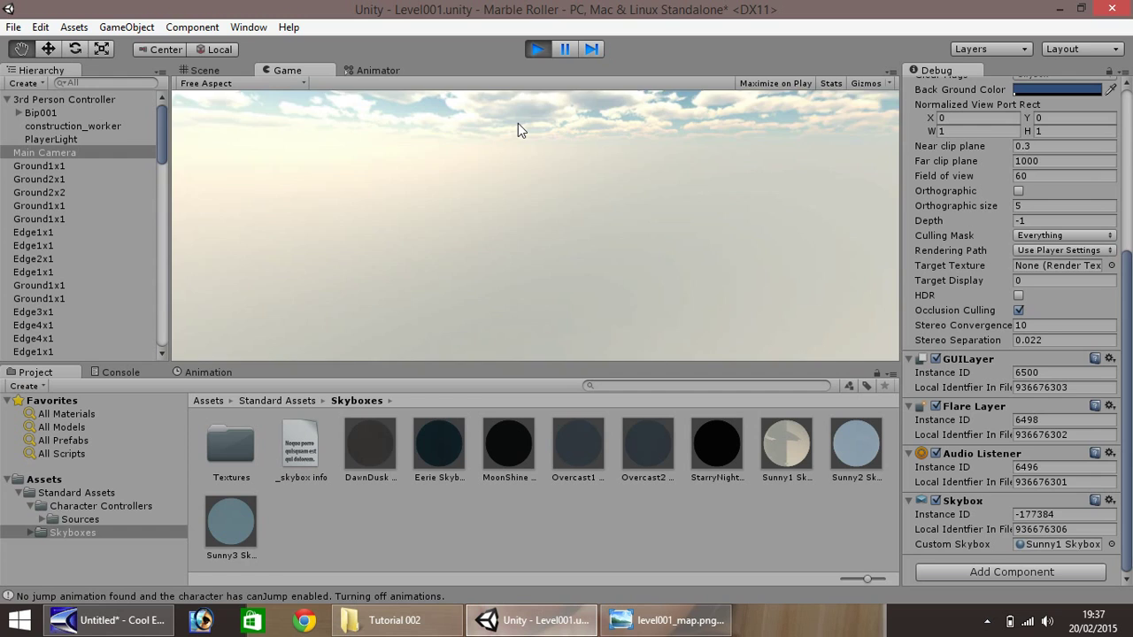
Step: Exit Play mode to return to the Scene view
click(537, 49)
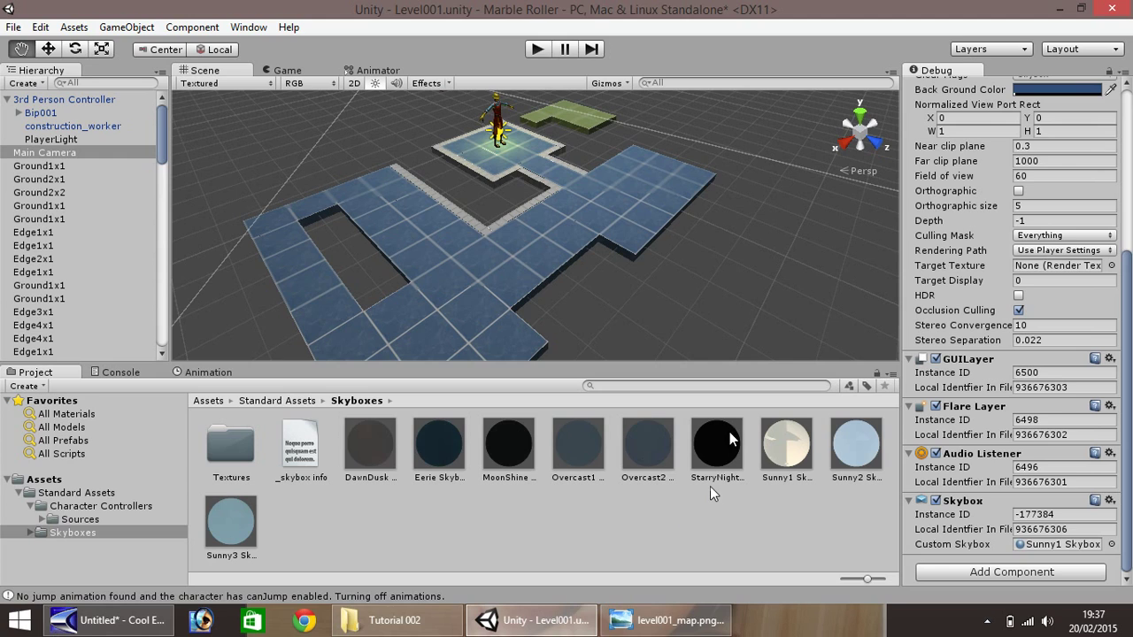
Step: Assign StarryNight Skybox to the camera and preview it in a brief play test
drag(717, 441, 1071, 549)
click(537, 50)
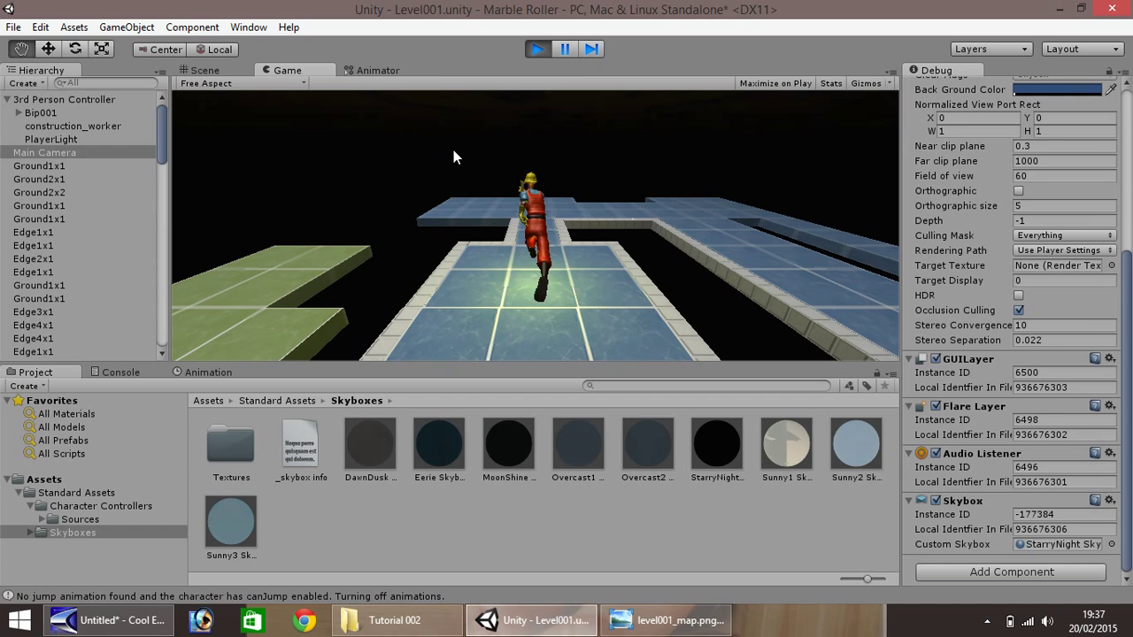
click(539, 48)
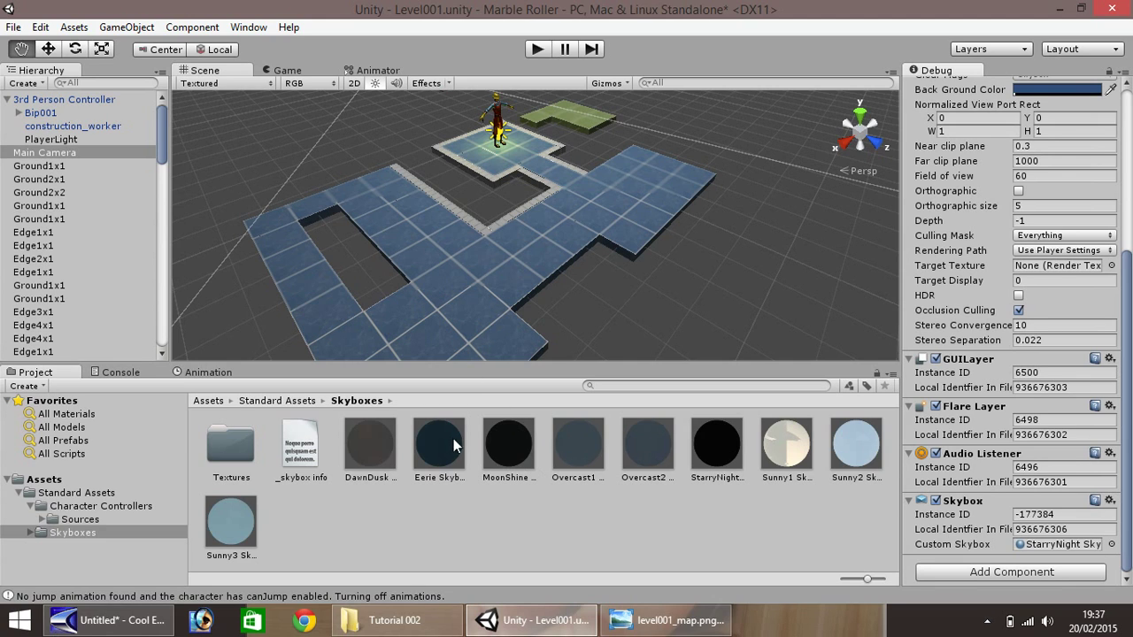
Step: Switch the camera to Eerie Skybox and play-test, running the character forward
drag(433, 436, 1052, 551)
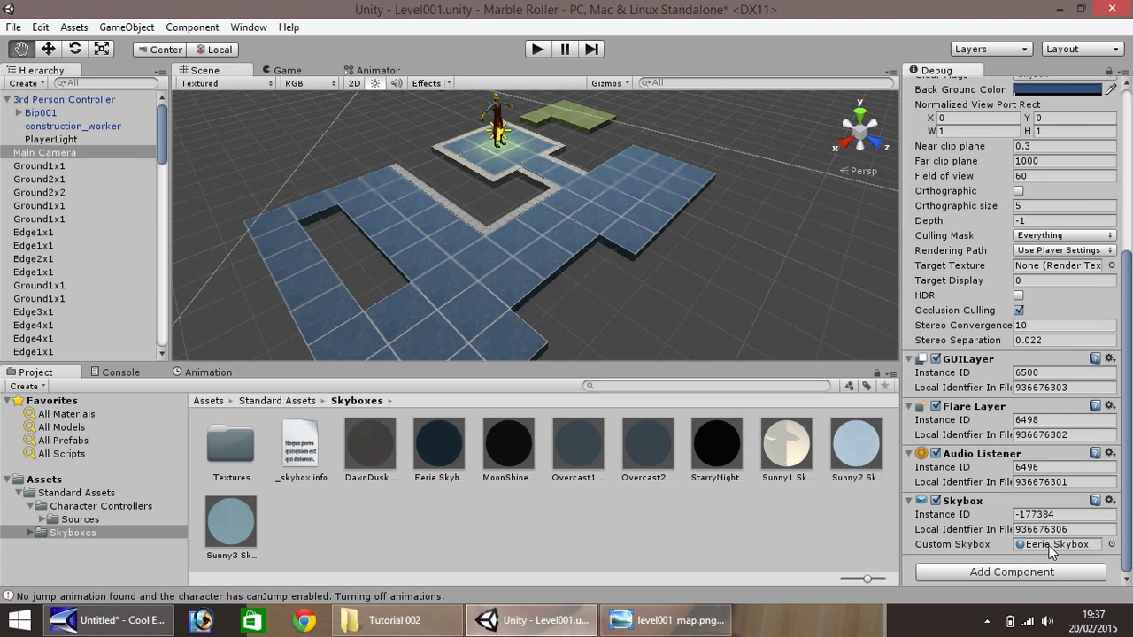
click(535, 50)
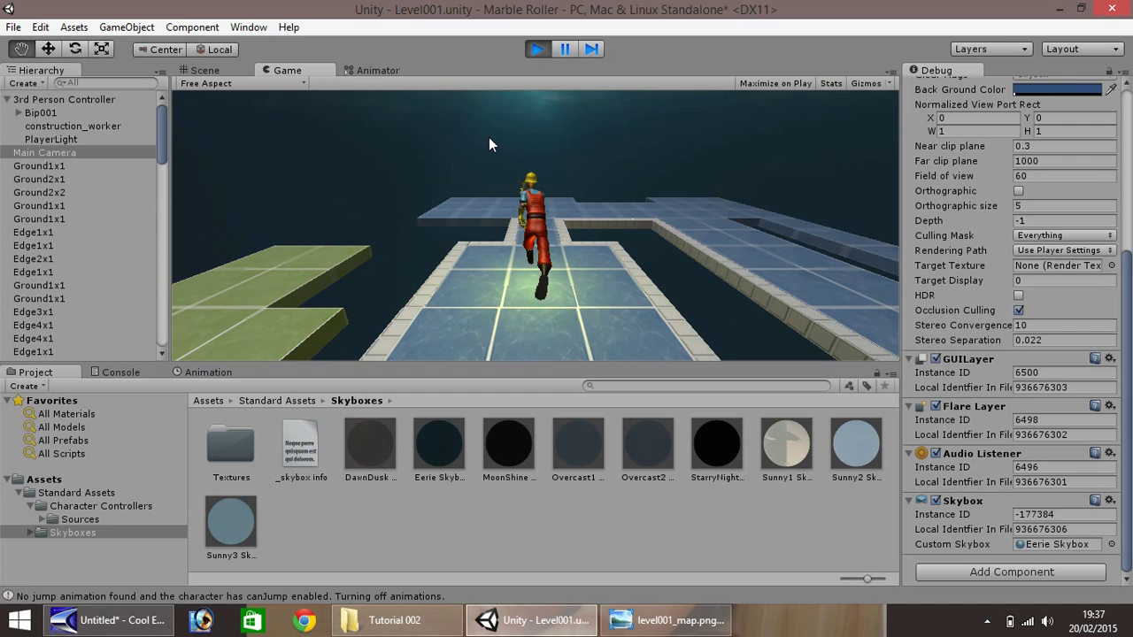
key(Up)
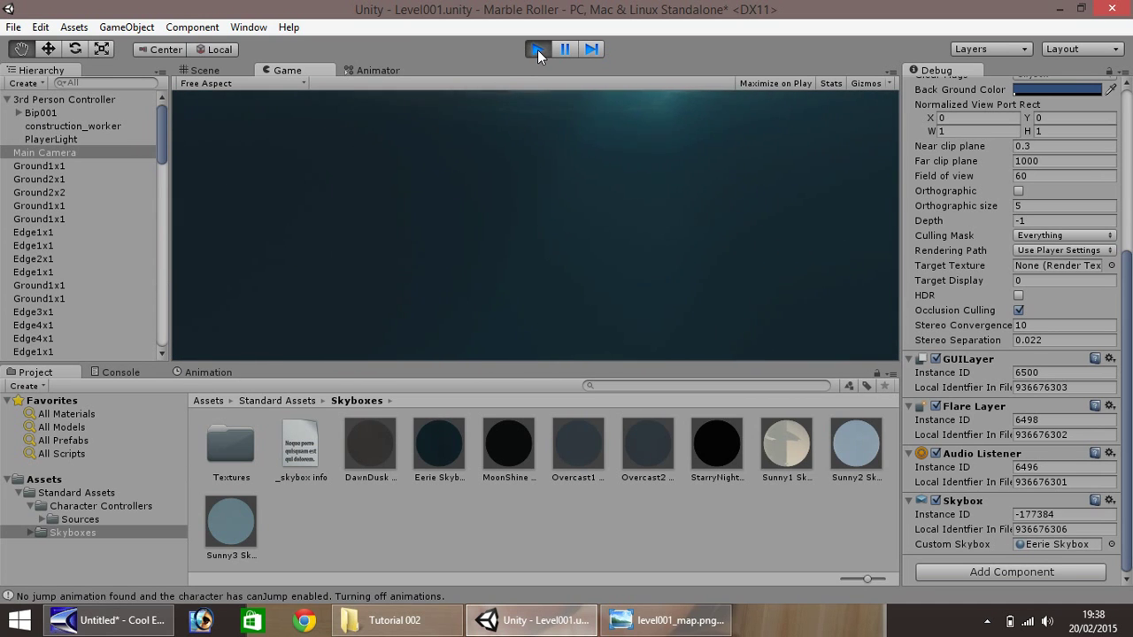
Step: Stop the test, set the camera's Custom Skybox to Sunny2, and play-test running the character
click(538, 49)
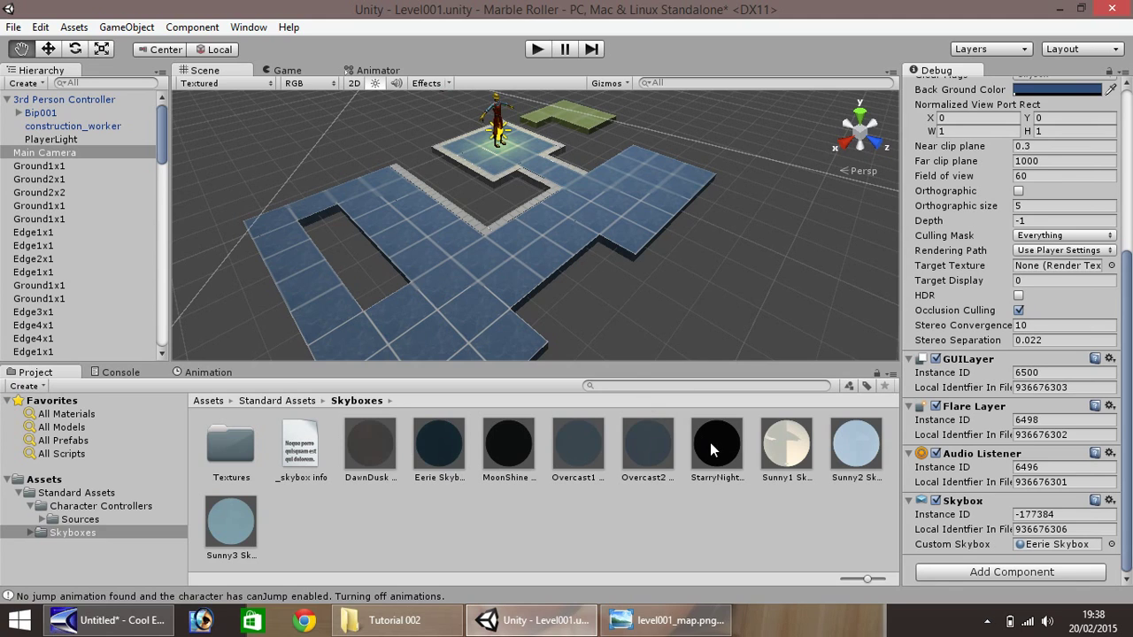
click(855, 445)
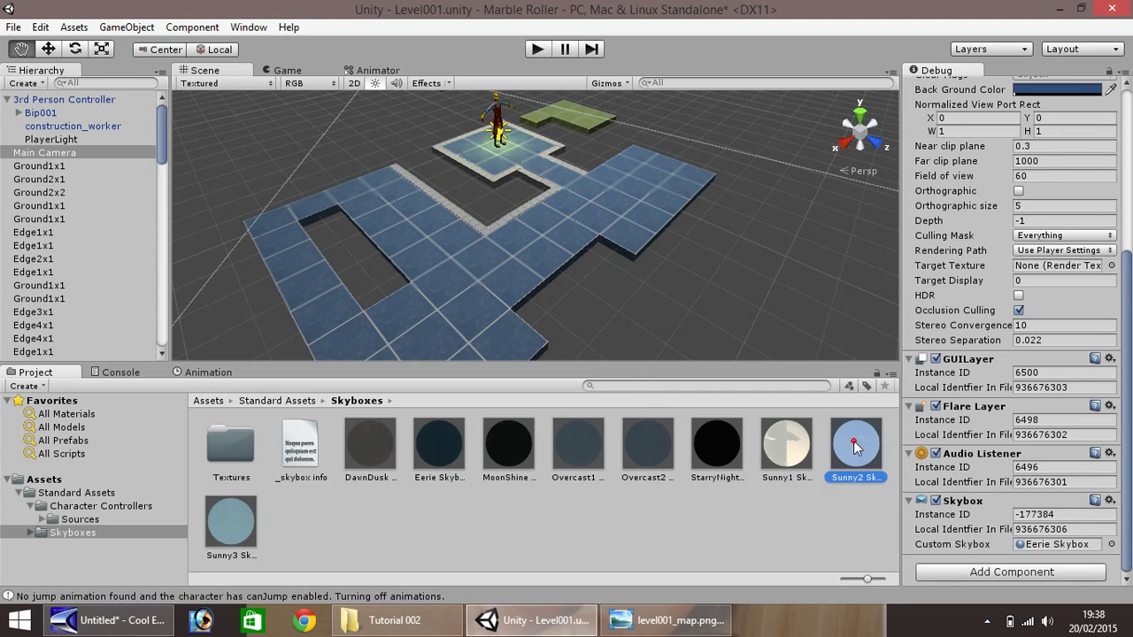
drag(855, 445, 1056, 549)
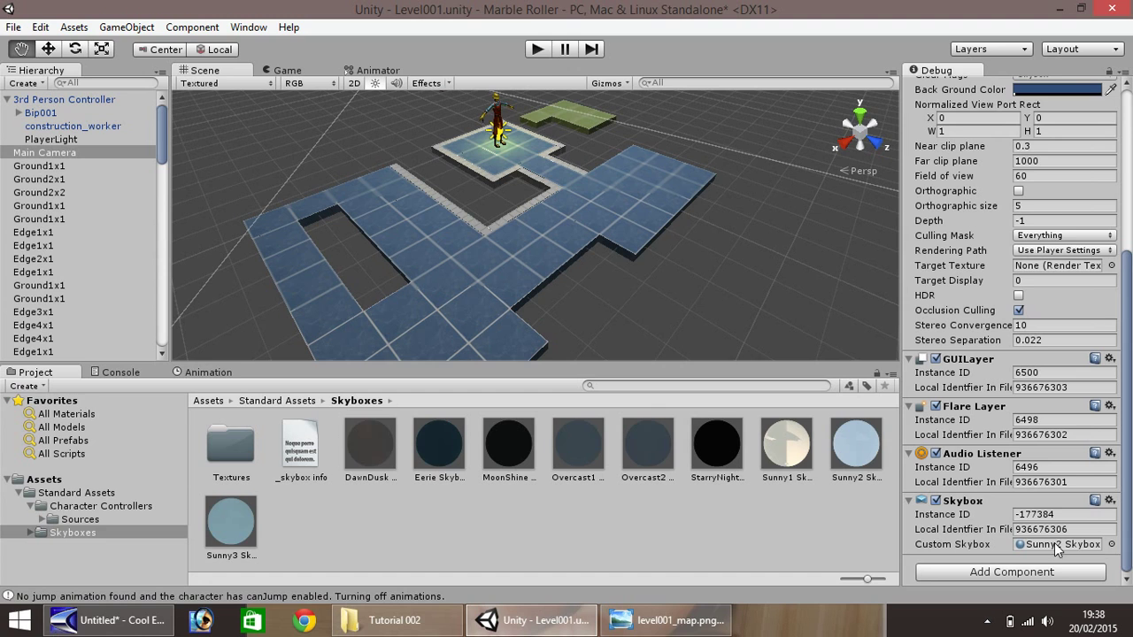
click(537, 50)
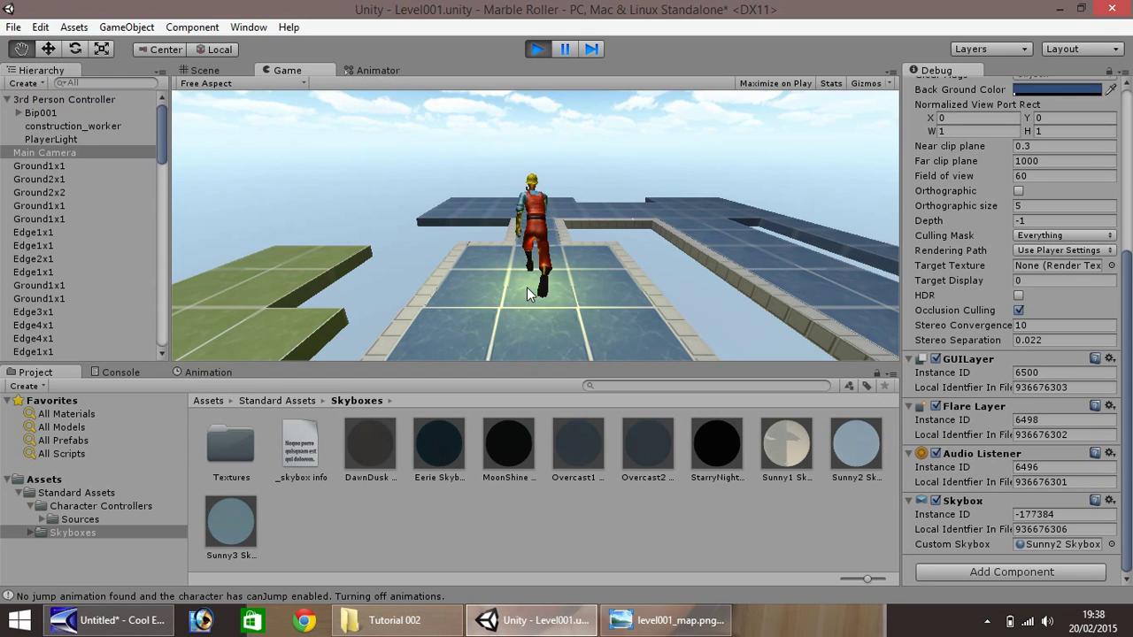
key(Right)
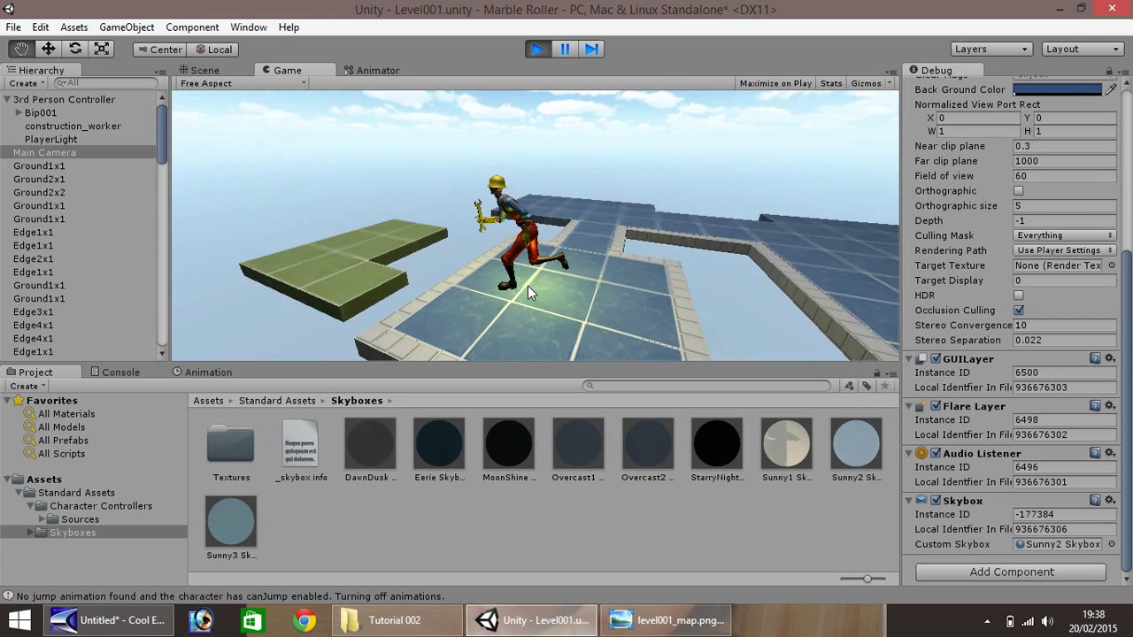
key(Up)
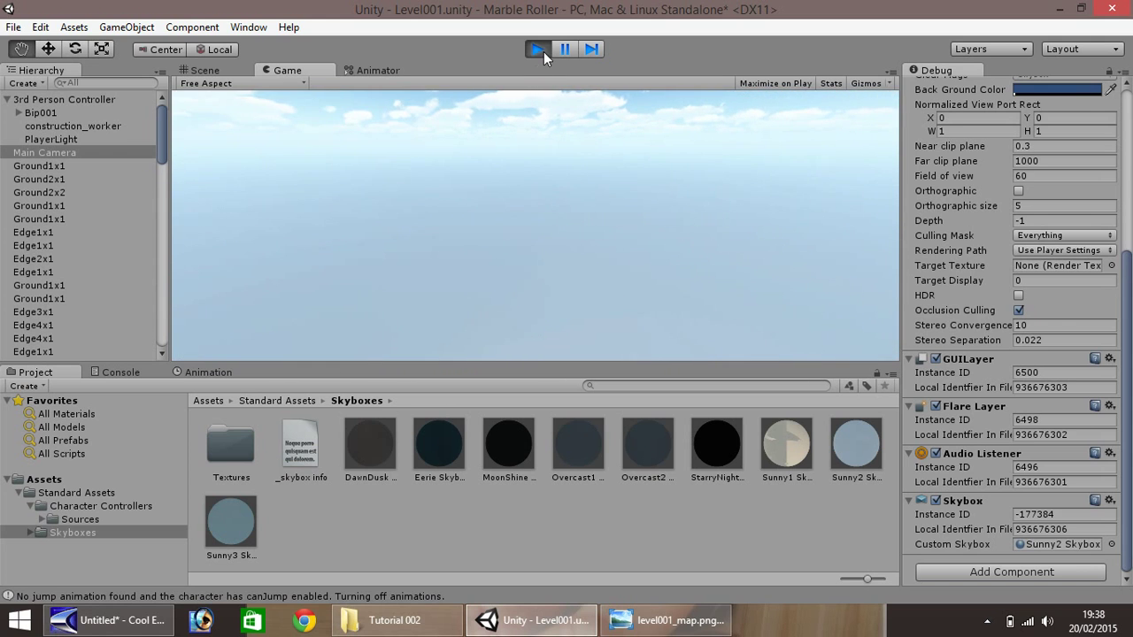
Step: End the play test, zoom out the Scene view, and bring up level001_map.png in Photo Viewer
click(540, 50)
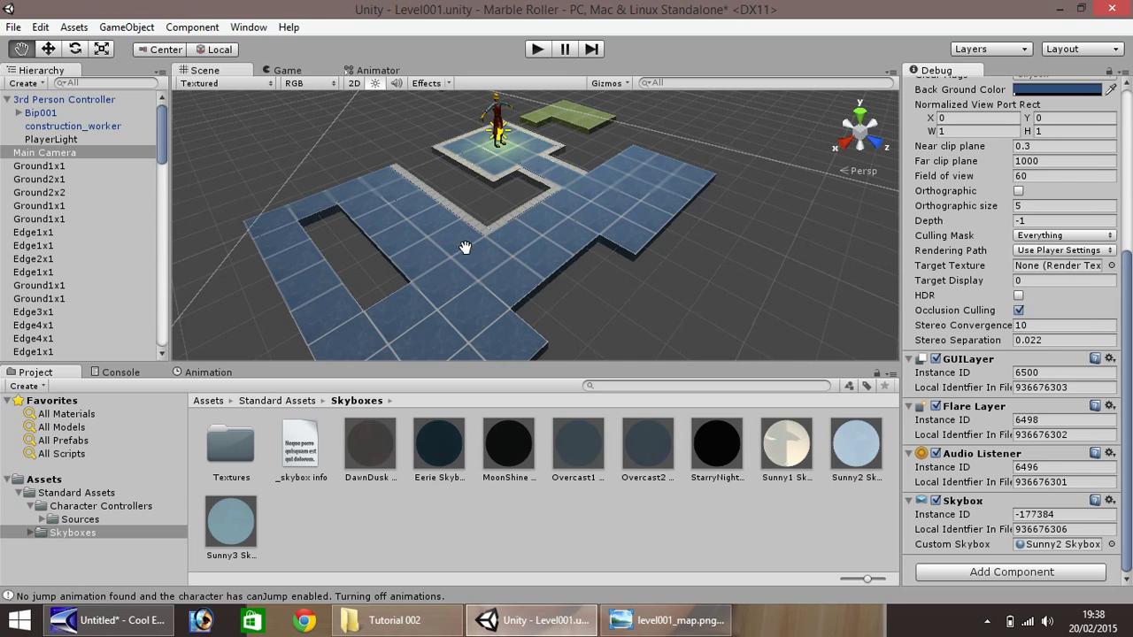
scroll(485, 246, down, 1)
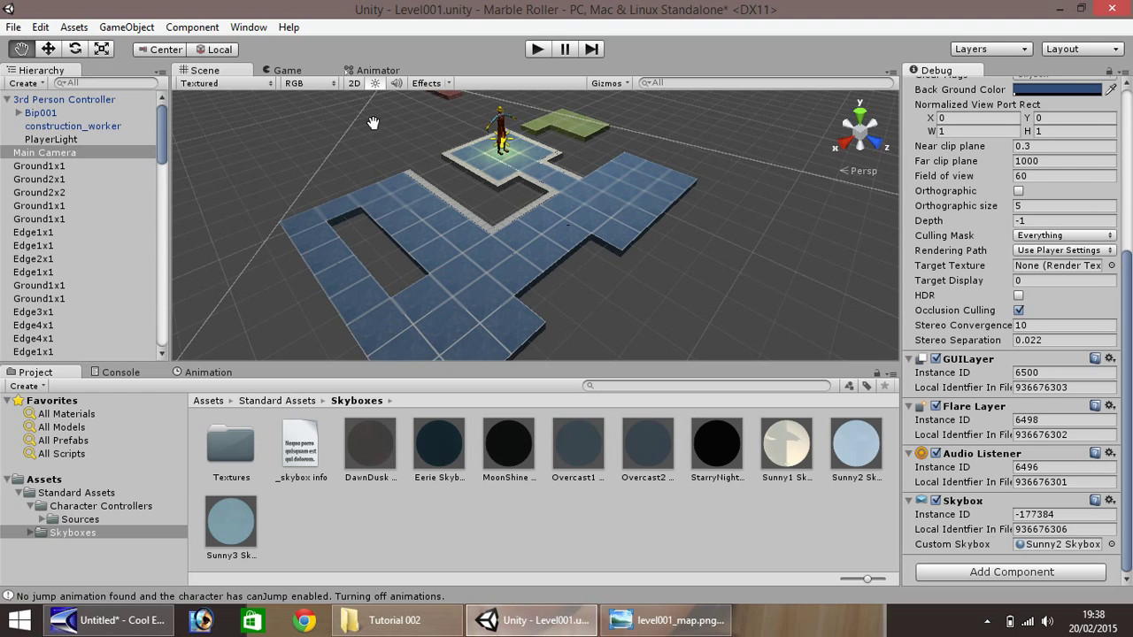
click(664, 620)
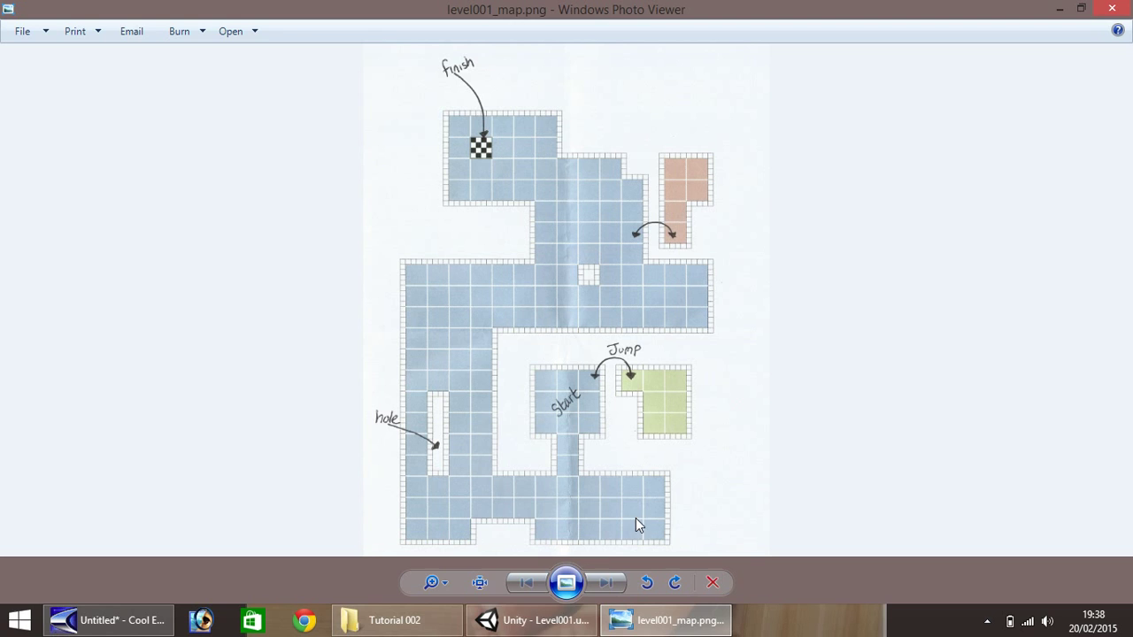
Step: Switch from the level001_map.png viewer back to the Unity editor
click(559, 621)
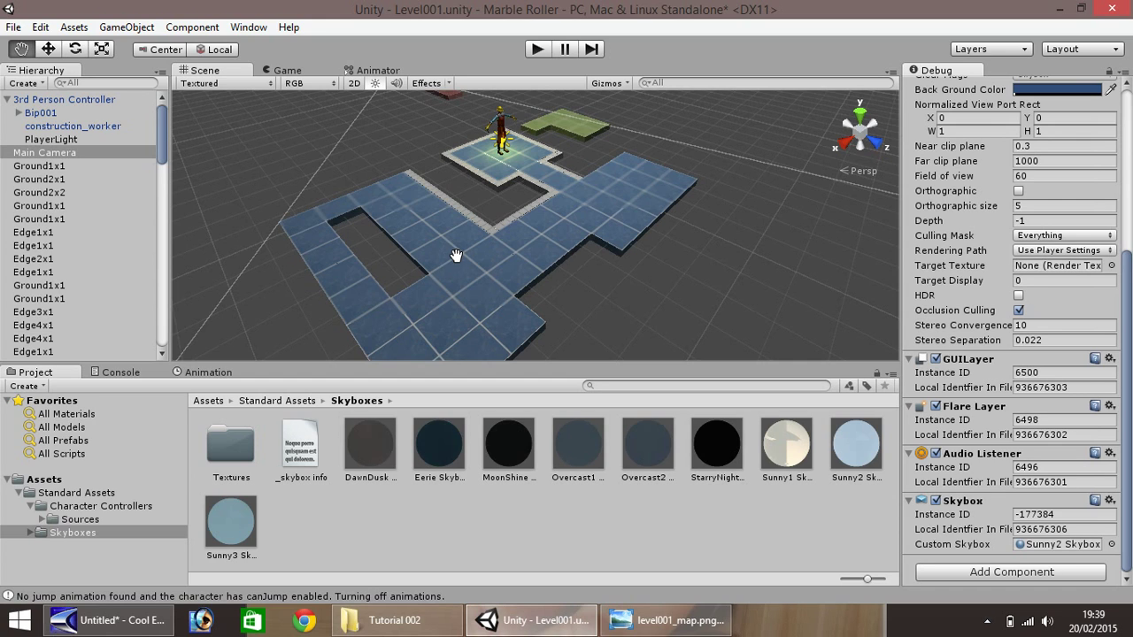
Step: Change the PlayerLight's Light Color from yellow to red in the colour picker
click(55, 140)
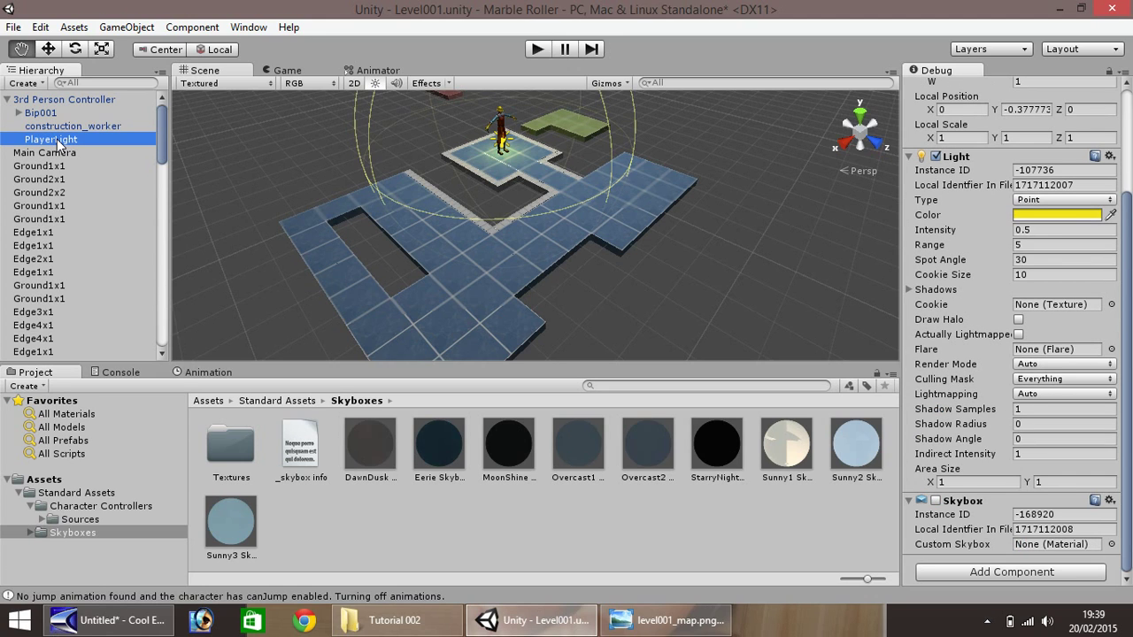
click(1095, 221)
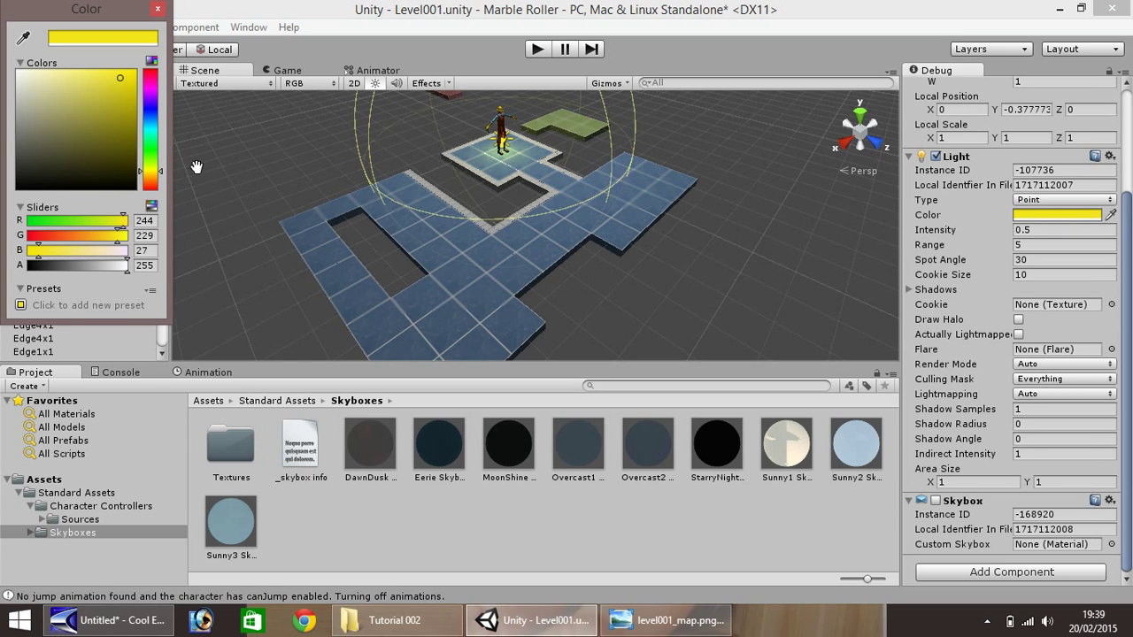
drag(147, 173, 151, 70)
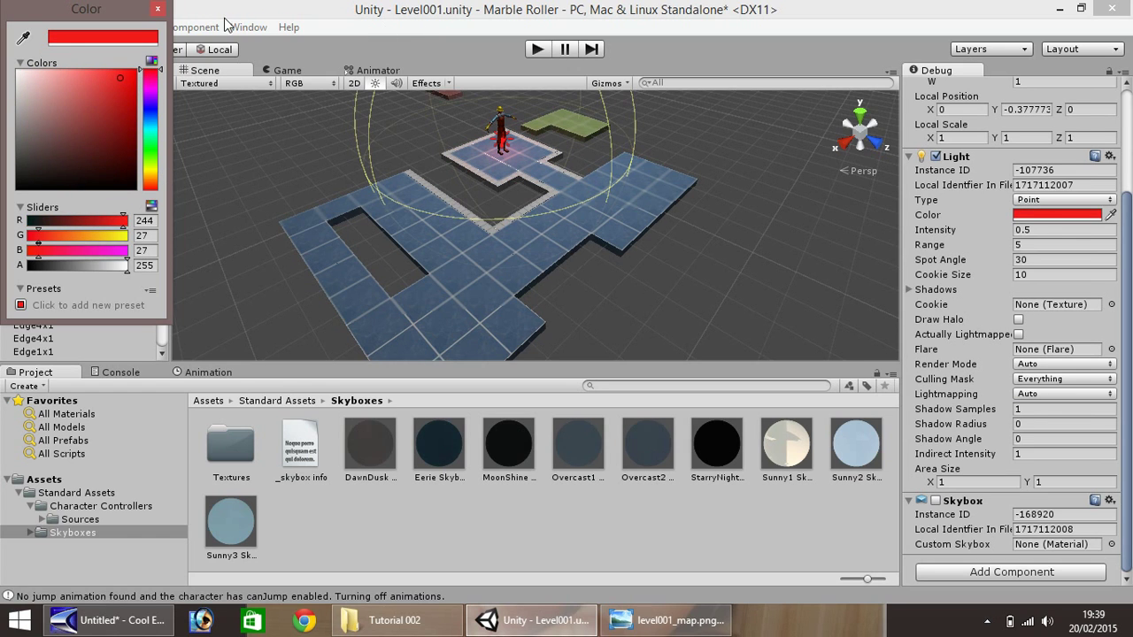
click(158, 11)
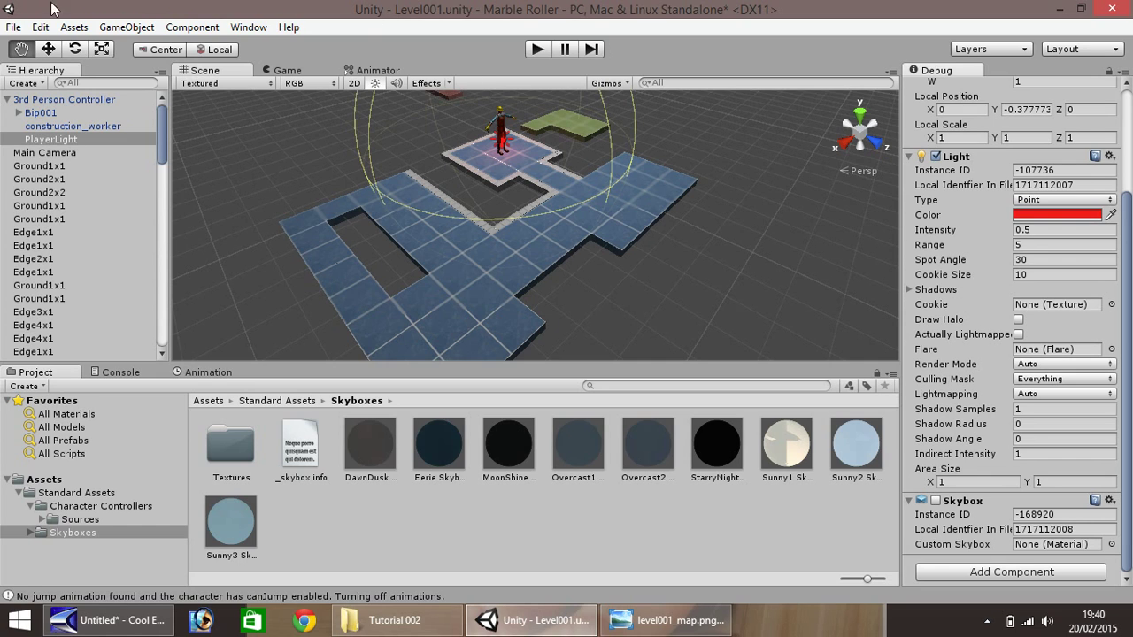
click(11, 28)
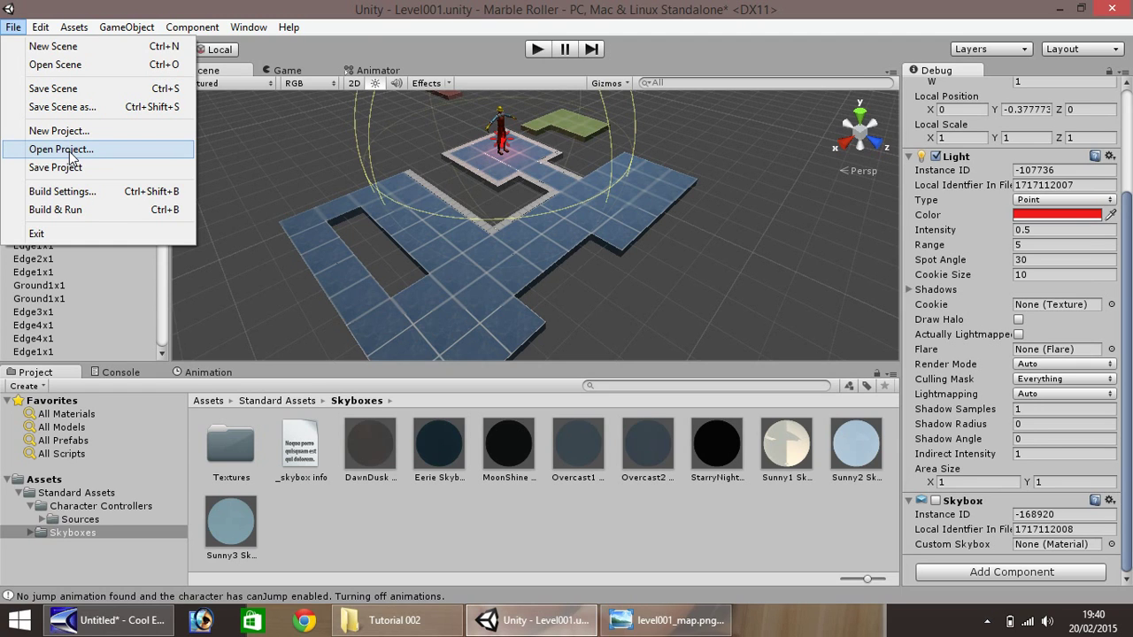
click(383, 268)
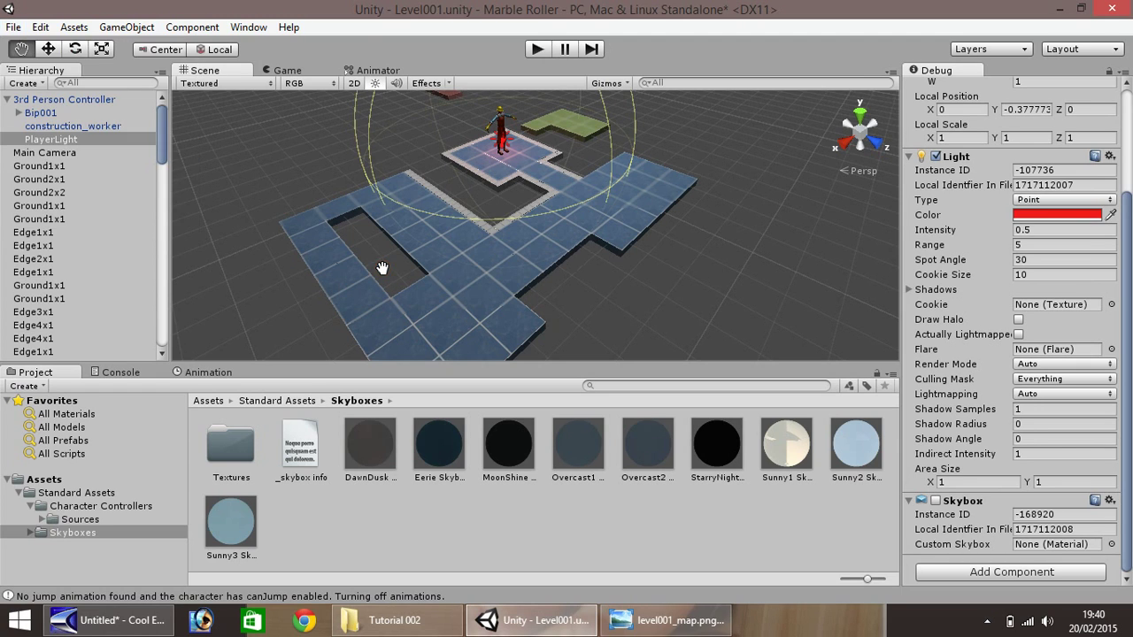